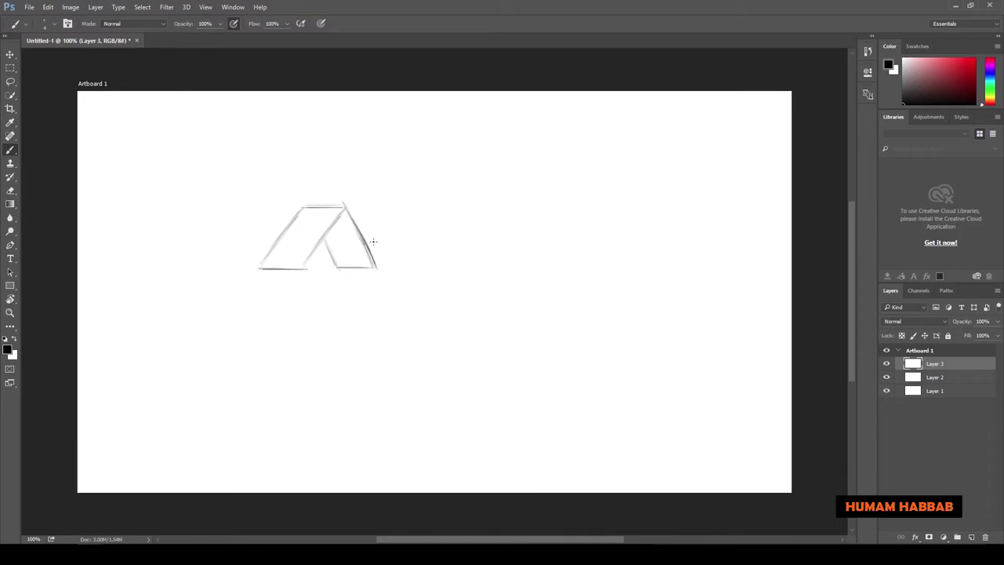
# Step: Duplicate the sketched slanted parallelogram beside the original to form the second upright of the letter
pyautogui.press('e')
pyautogui.moveTo(347, 208)
pyautogui.mouseDown()
pyautogui.moveTo(372, 255)
pyautogui.moveTo(407, 285)
pyautogui.mouseUp()
pyautogui.press('v')
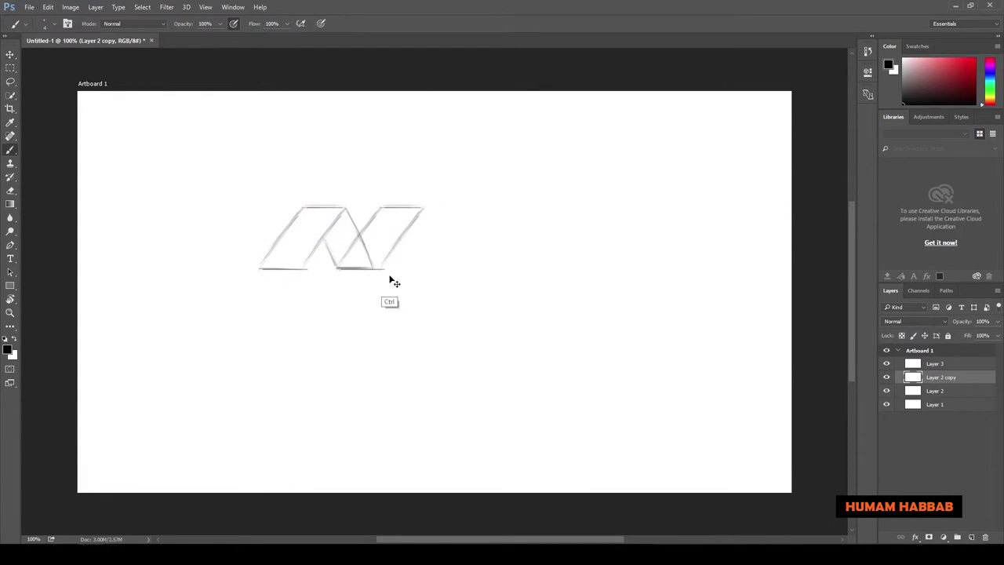
# Step: Redraw the connecting diagonal on Layer 3 and erase the part overlapping the second parallelogram
pyautogui.hotkey('alt', ']')
pyautogui.press('b')
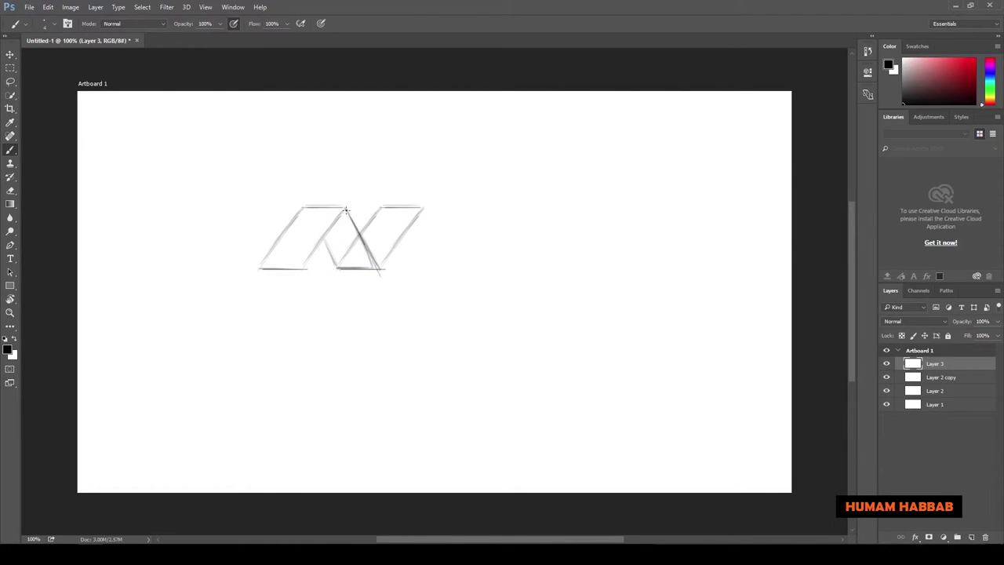
pyautogui.press('e')
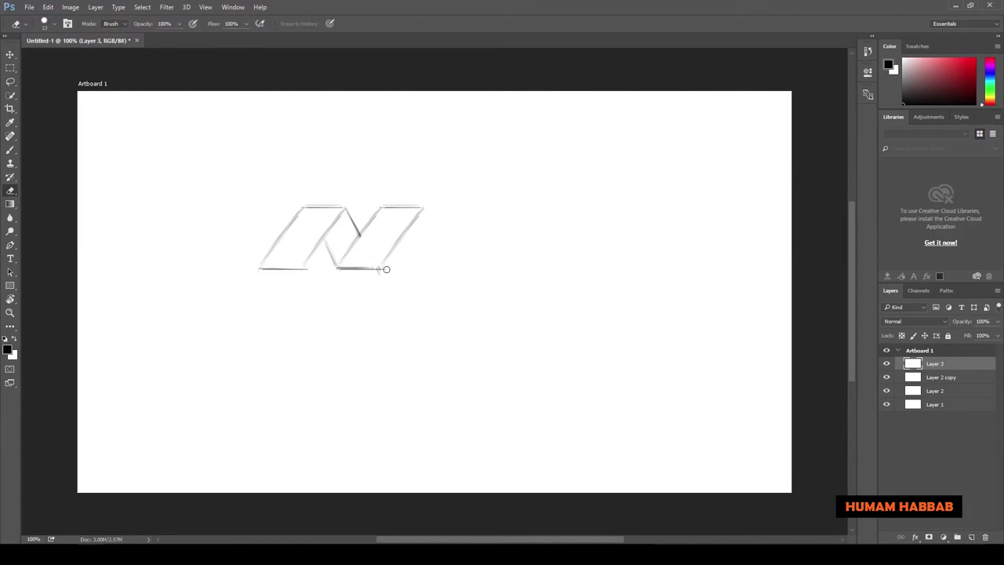
pyautogui.press('b')
# Step: Place Layer 3 beneath Layer 2 copy, try duplicating the selected sketch strokes, and undo the duplication
pyautogui.moveTo(935, 372); pyautogui.dragTo(935, 386)
pyautogui.press('v')
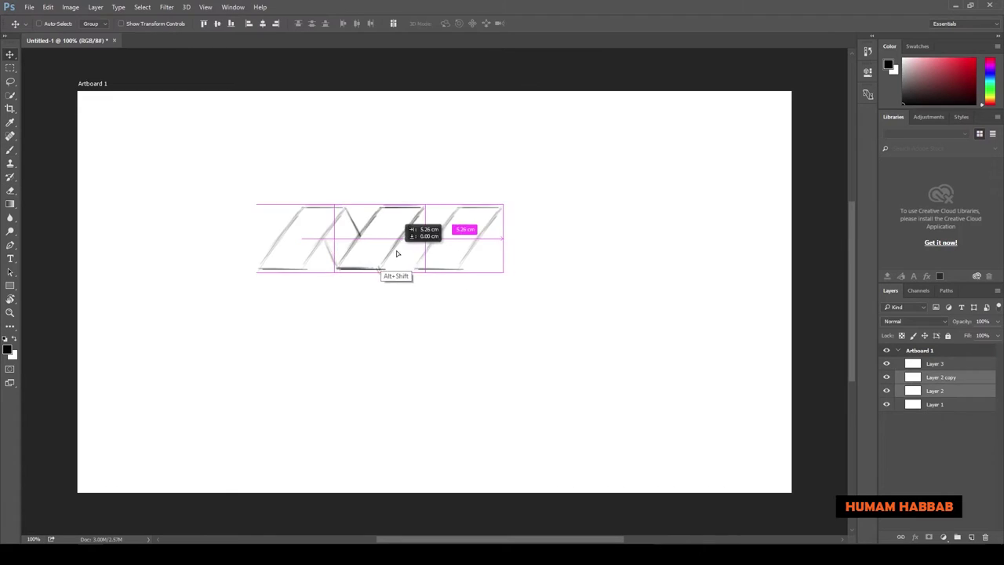
pyautogui.keyDown('shift'); pyautogui.click(935, 391); pyautogui.keyUp('shift')
pyautogui.moveTo(329, 249); pyautogui.dragTo(466, 370)
pyautogui.hotkey('ctrl', 'z')
pyautogui.press('b')
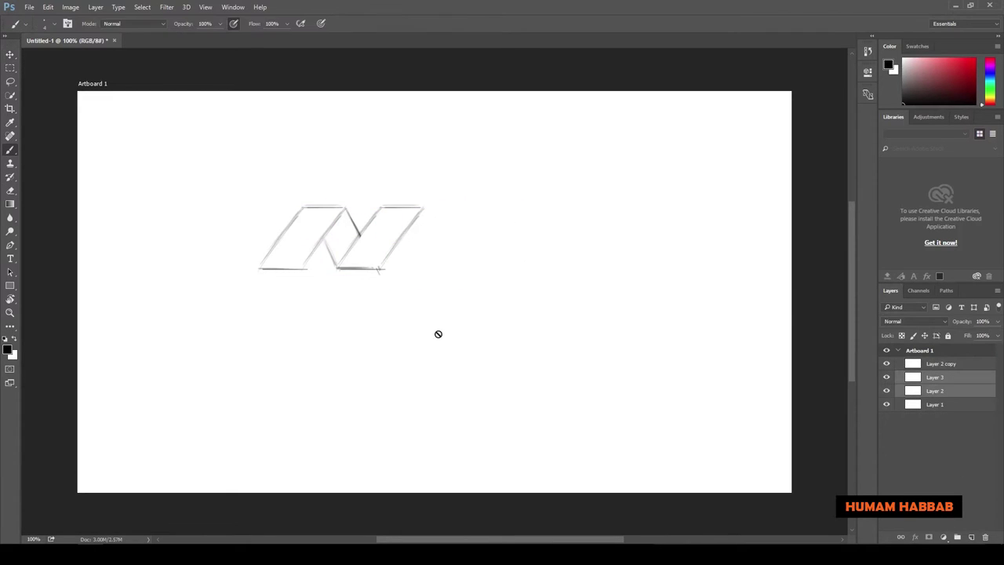
# Step: Add a new layer and sketch the closing right leg of the letter with light fold shading
pyautogui.hotkey('ctrl', 'shift', 'n')
pyautogui.press('Return')
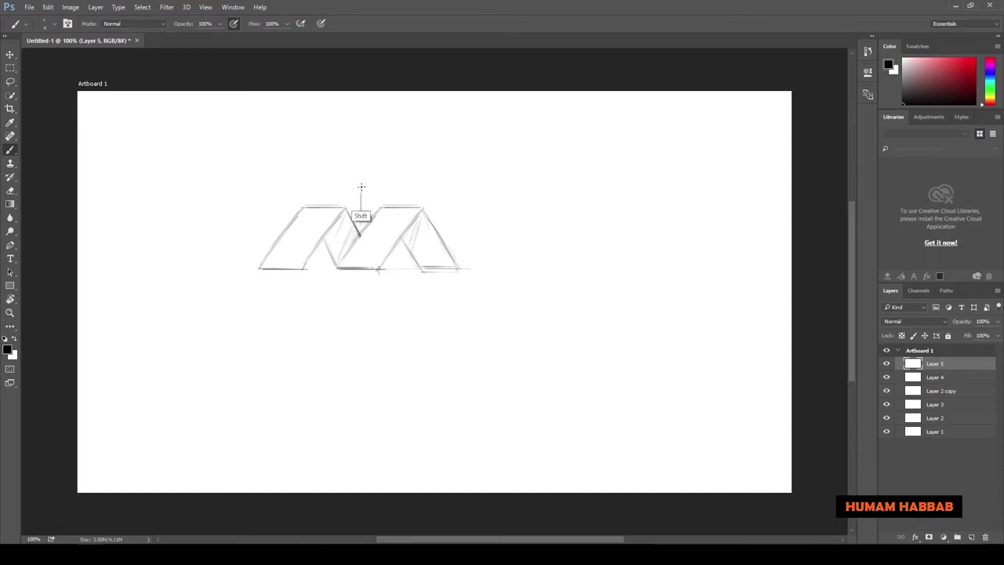
# Step: Sketch a small faceted diamond above the central notch on Layer 5, erasing its guide lines
pyautogui.scroll(2, 361, 185)
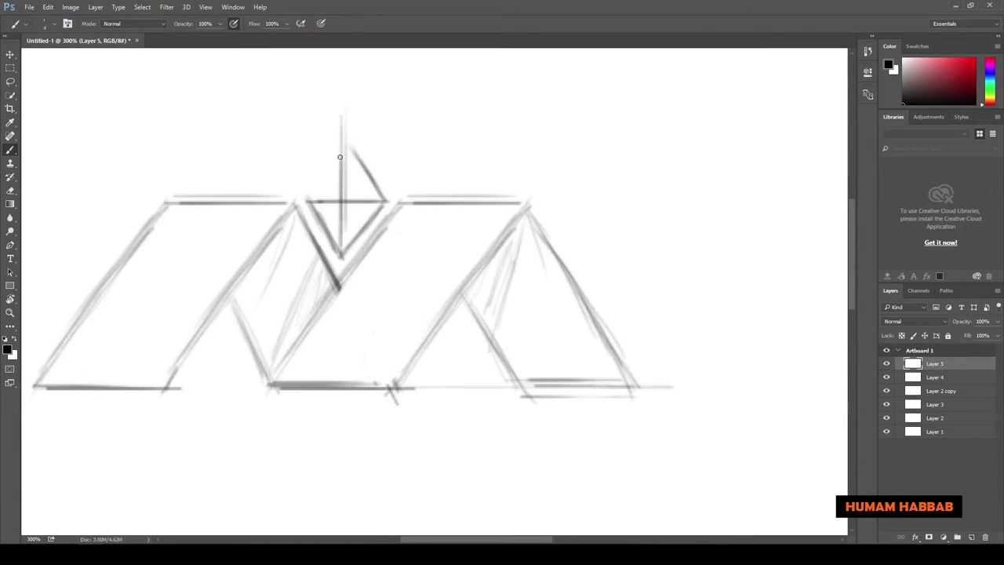
pyautogui.press('e')
pyautogui.moveTo(381, 196)
pyautogui.mouseDown()
pyautogui.moveTo(343, 142)
pyautogui.moveTo(386, 190)
pyautogui.moveTo(344, 172)
pyautogui.moveTo(327, 201)
pyautogui.mouseUp()
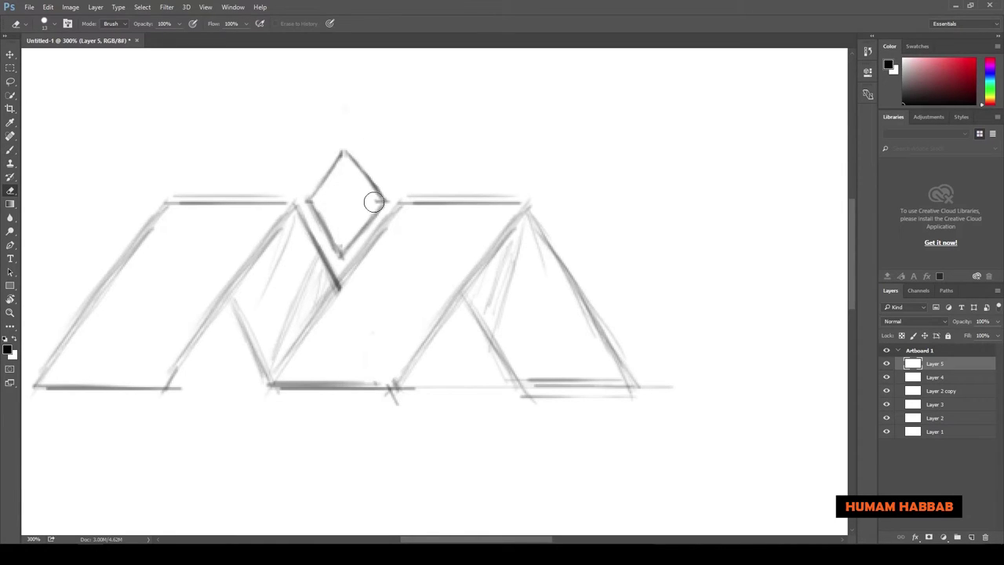
pyautogui.press('b')
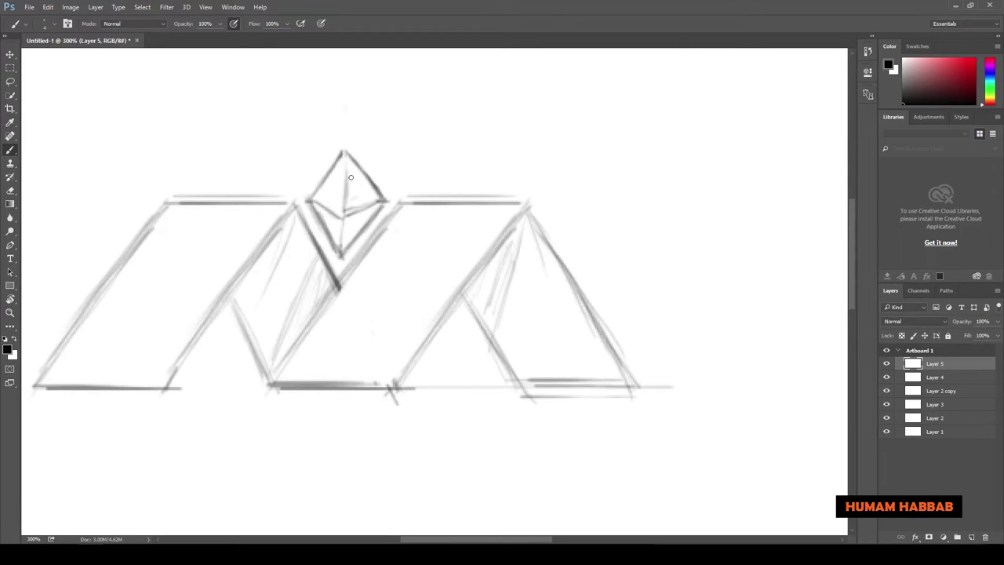
pyautogui.moveTo(340, 224); pyautogui.dragTo(349, 299)
# Step: Enclose the whole logo sketch in a rectangular marquee, and switch to Illustrator to create a new document
pyautogui.hotkey('ctrl', '1')
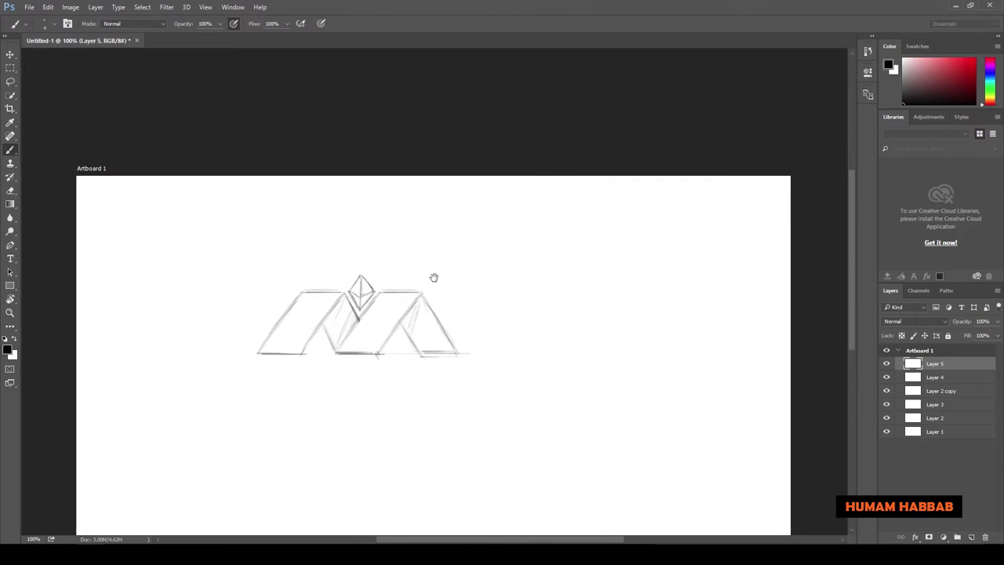
pyautogui.hotkey('ctrl', '+')
pyautogui.hotkey('ctrl', '-')
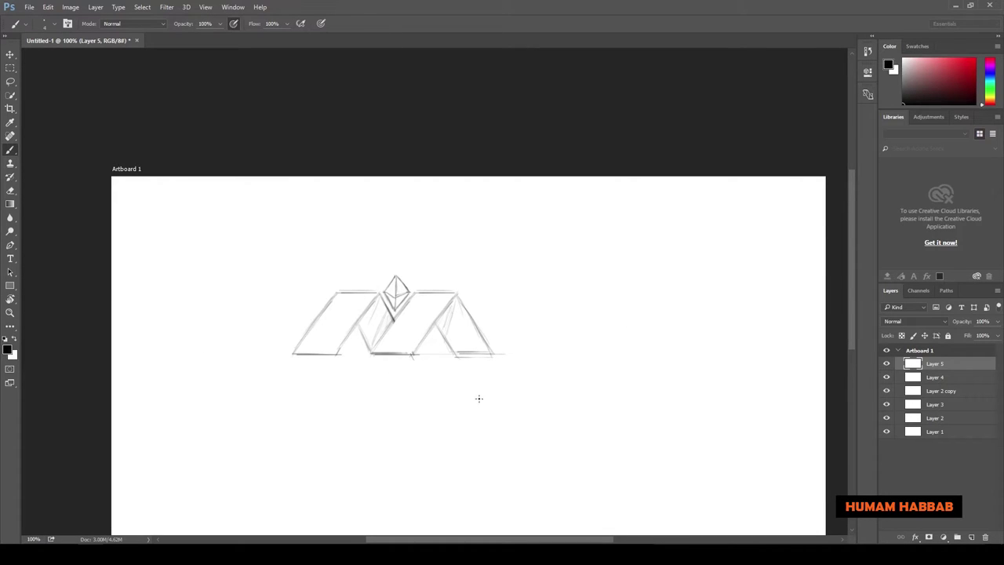
pyautogui.press('m')
pyautogui.moveTo(246, 264); pyautogui.dragTo(539, 392)
pyautogui.click(538, 348)
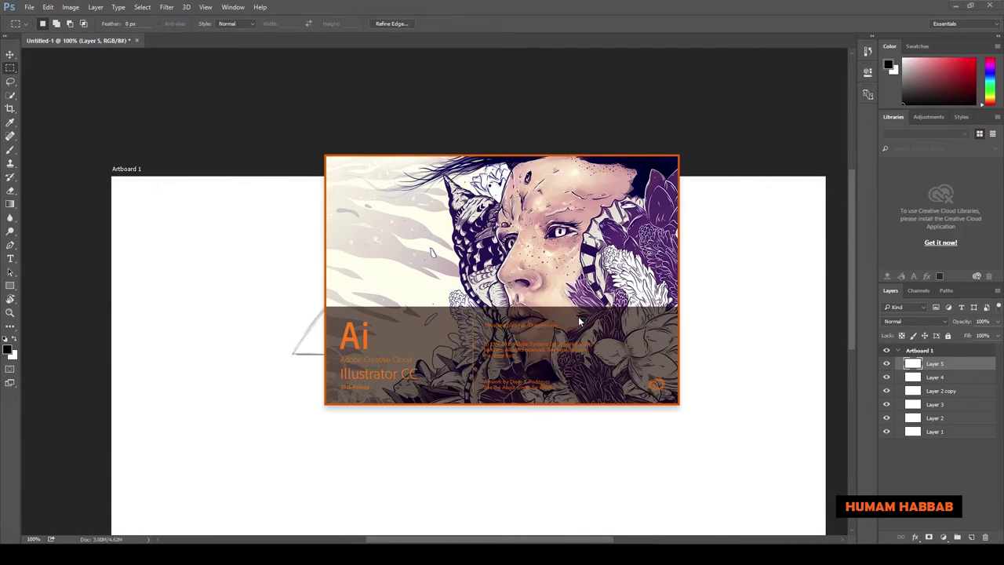
pyautogui.hotkey('ctrl', 'n')
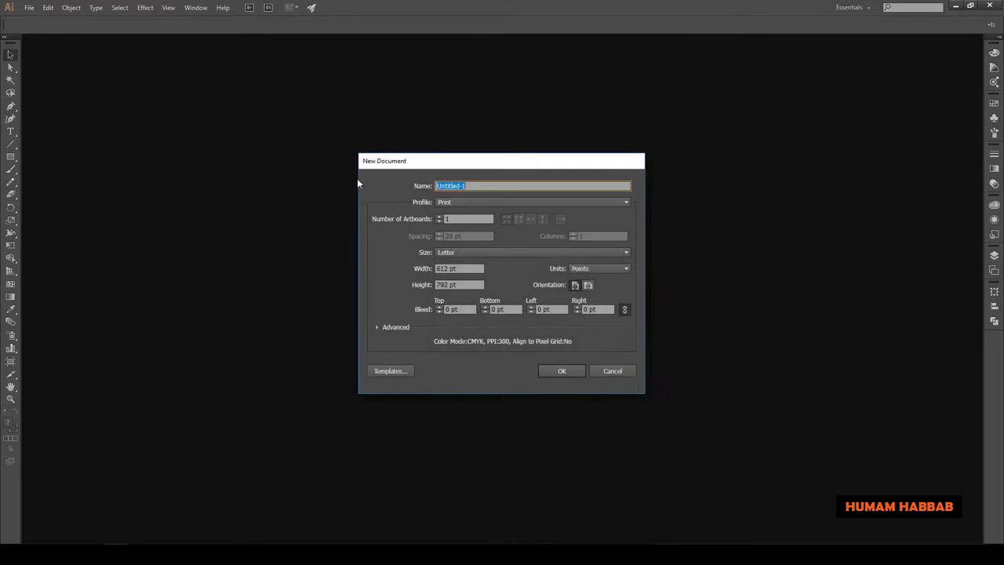
pyautogui.press('Return')
# Step: Merge the Photoshop sketch layers and copy the selected sketch into the new Illustrator document as a tracing reference
pyautogui.hotkey('alt', 'Tab')
pyautogui.hotkey('ctrl', 'c')
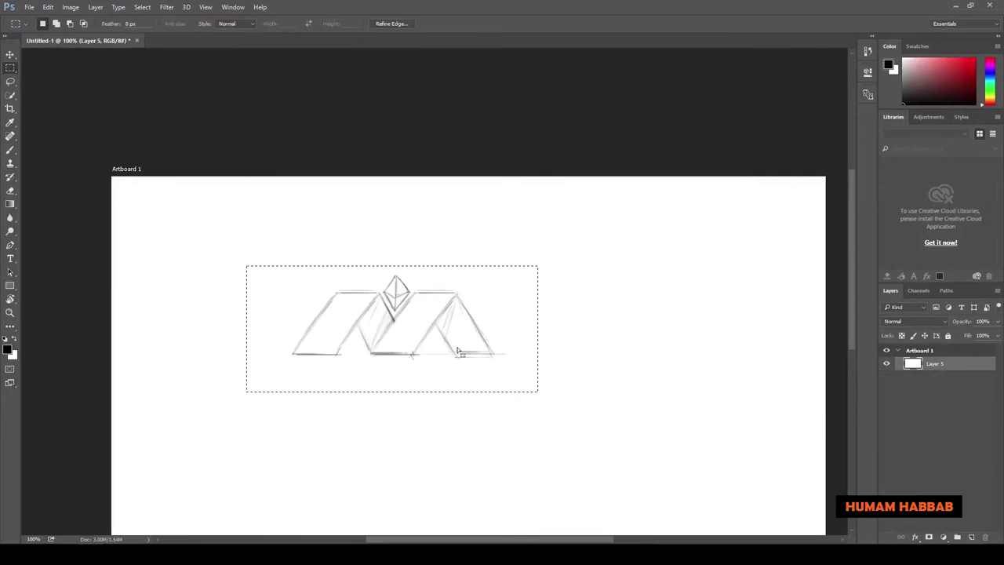
pyautogui.hotkey('alt', 'Tab')
pyautogui.hotkey('ctrl', 'v')
pyautogui.click(447, 162)
pyautogui.hotkey('ctrl', '=')
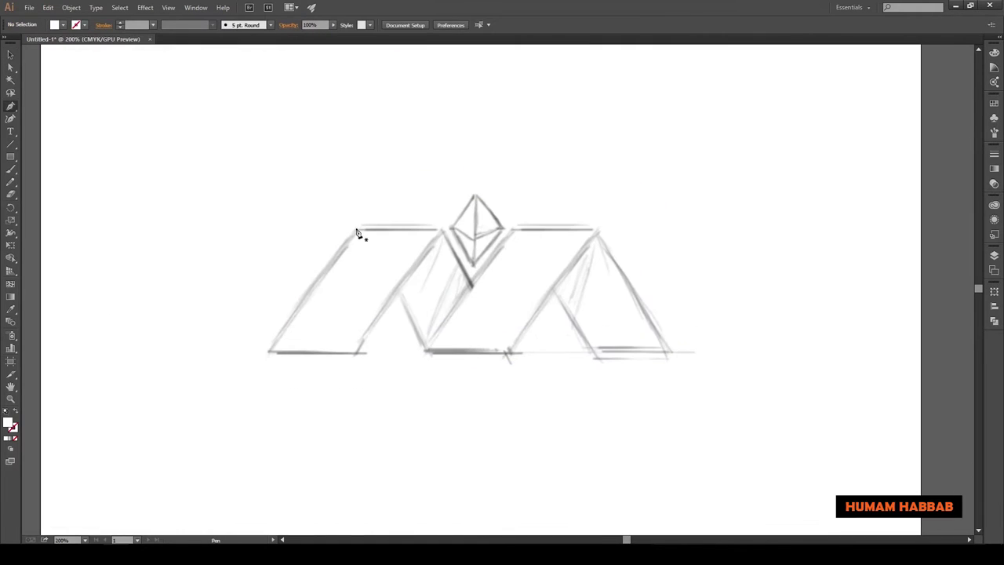
# Step: Trace the sketch's left slanted bar as a parallelogram with the Pen tool and fill it dark red
pyautogui.click(357, 229)
pyautogui.click(269, 352)
pyautogui.click(359, 353)
pyautogui.moveTo(357, 229); pyautogui.dragTo(387, 230)
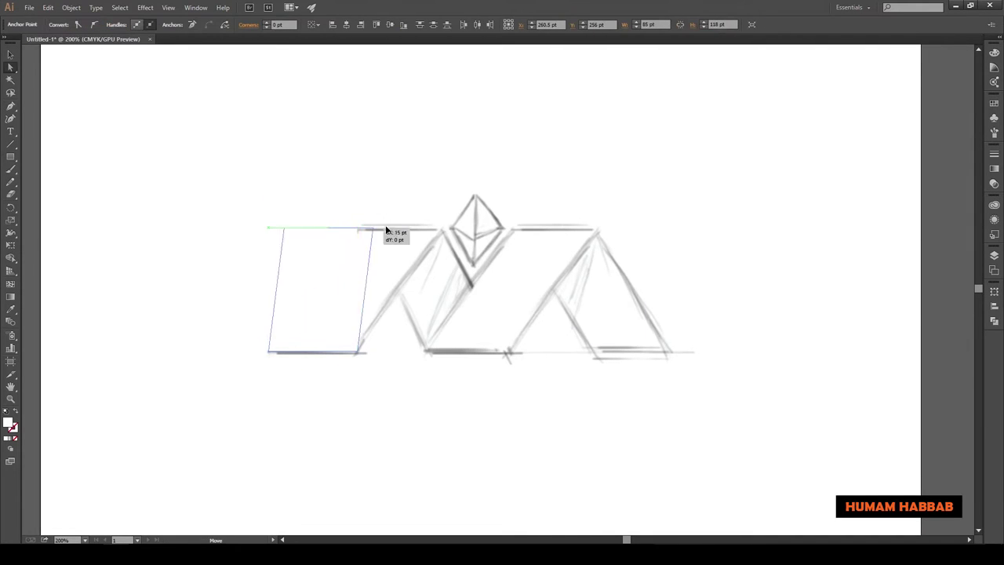
pyautogui.doubleClick(10, 424)
pyautogui.click(601, 209)
# Step: Duplicate the dark red bar over the second upright and shape another copy into the oppositely slanted right leg
pyautogui.moveTo(235, 337); pyautogui.dragTo(494, 351)
pyautogui.moveTo(493, 351)
pyautogui.mouseDown()
pyautogui.moveTo(546, 351)
pyautogui.moveTo(432, 317)
pyautogui.mouseUp()
pyautogui.press('a')
pyautogui.moveTo(381, 378); pyautogui.dragTo(235, 355)
pyautogui.moveTo(333, 365); pyautogui.dragTo(491, 375)
pyautogui.rightClick(460, 348)
pyautogui.moveTo(482, 505)
pyautogui.click(345, 529)
pyautogui.click(437, 398)
# Step: Copy the right leg to the fold between the two uprights and fill both legs pink
pyautogui.press('v')
pyautogui.click(445, 341)
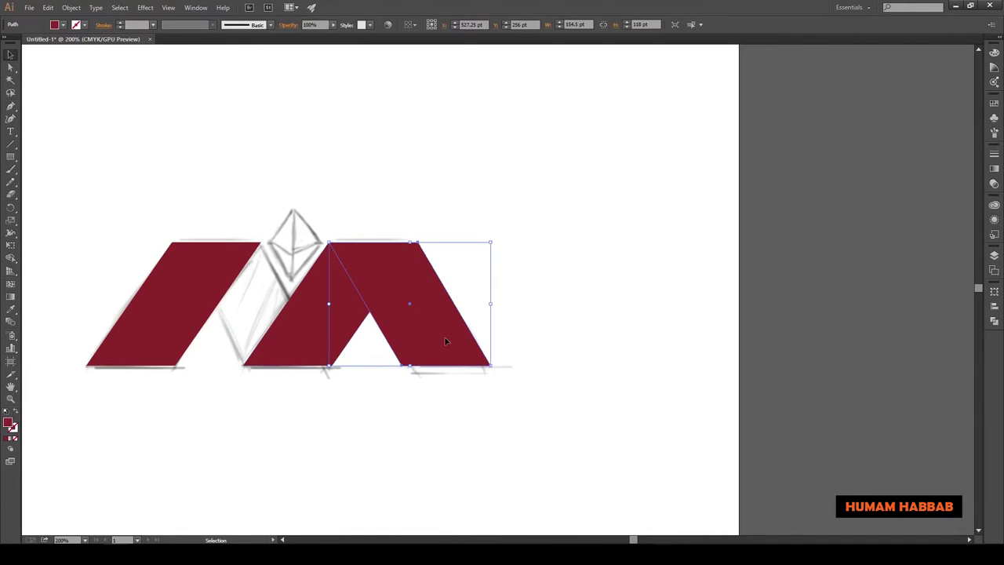
pyautogui.moveTo(445, 341); pyautogui.dragTo(303, 337)
pyautogui.hotkey('ctrl', '+')
pyautogui.click(419, 176)
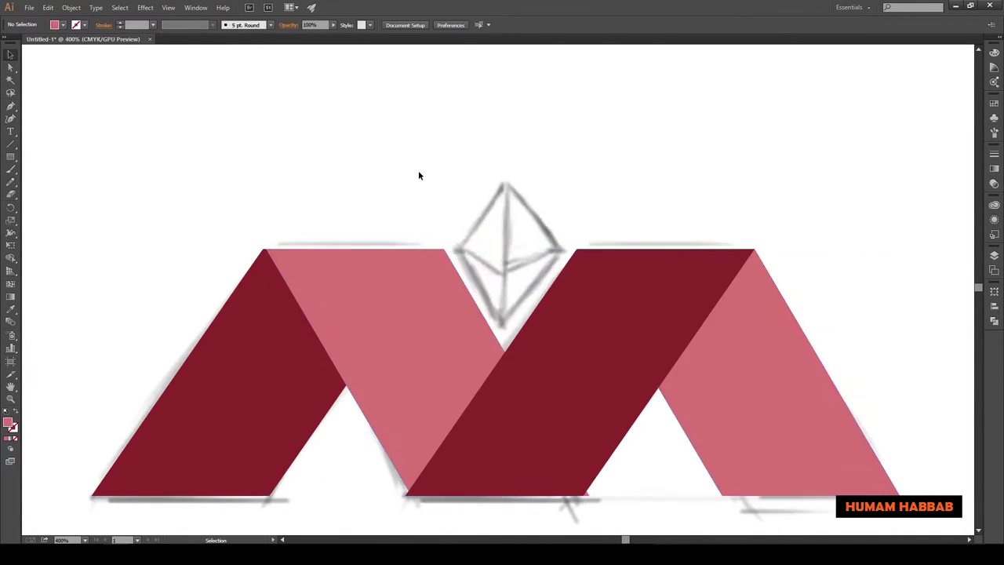
# Step: Place the left pink leg behind the left dark red bar and align their top corners
pyautogui.hotkey('ctrl', '-')
pyautogui.hotkey('ctrl', '+')
pyautogui.rightClick(320, 281)
pyautogui.click(471, 437)
pyautogui.scroll(3, 588, 353)
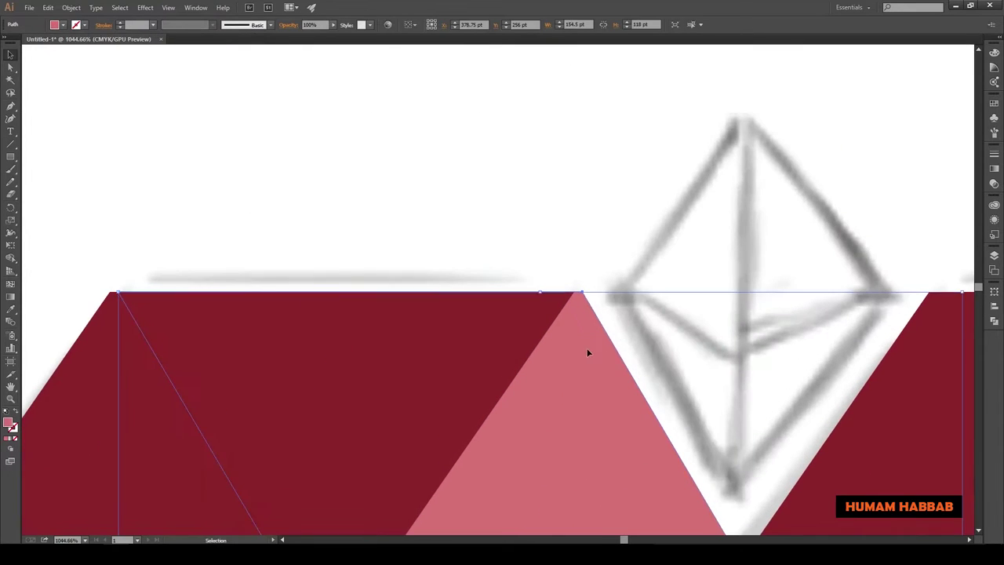
pyautogui.hotkey('ctrl', 'shift', 'a')
pyautogui.scroll(3, 514, 264)
pyautogui.scroll(-6, 520, 437)
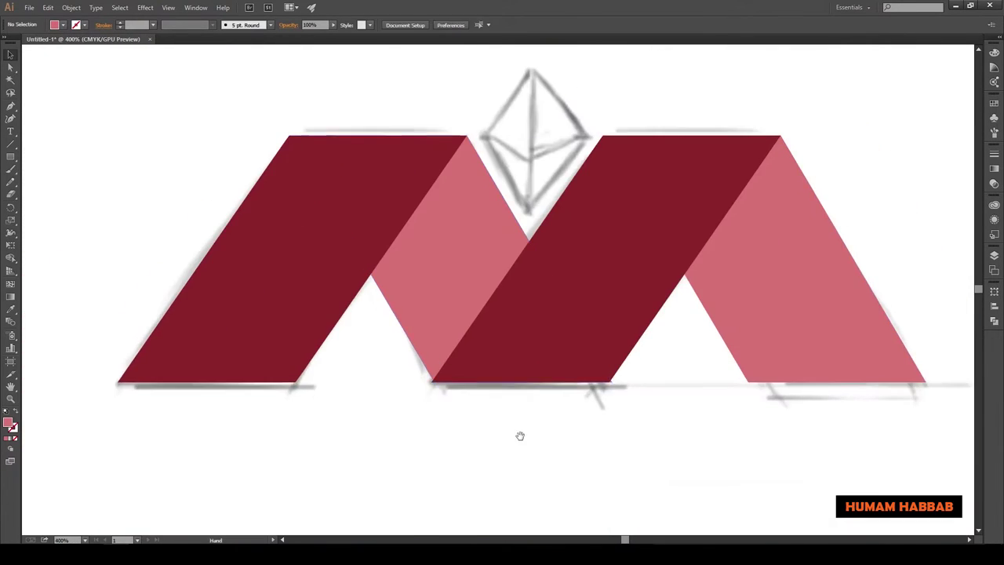
# Step: Draw a pink square with sides about 38 pt, turned on its corner, and place it over the sketched diamond
pyautogui.scroll(3, 448, 253)
pyautogui.scroll(-2, 637, 313)
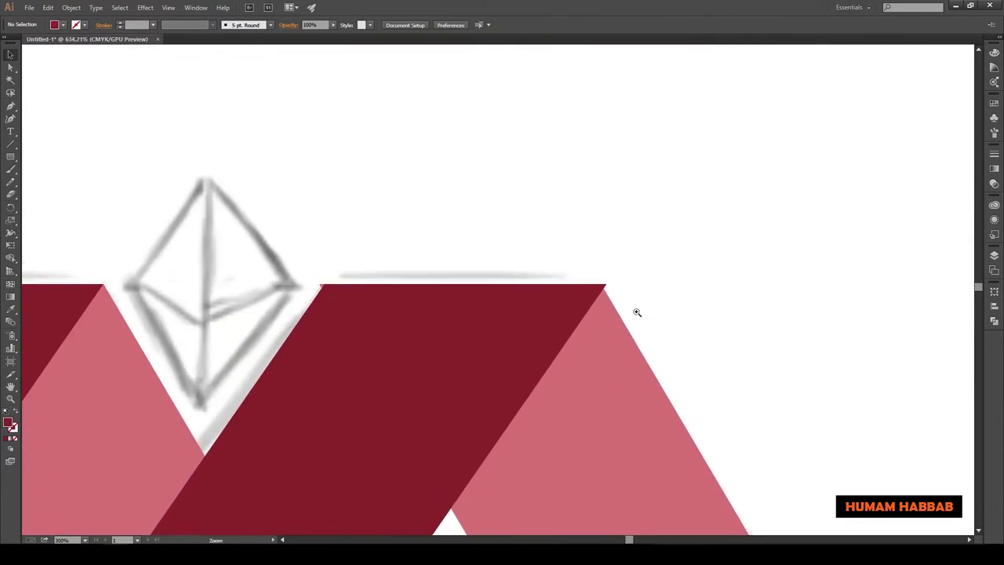
pyautogui.scroll(3, 652, 285)
pyautogui.scroll(-5, 541, 280)
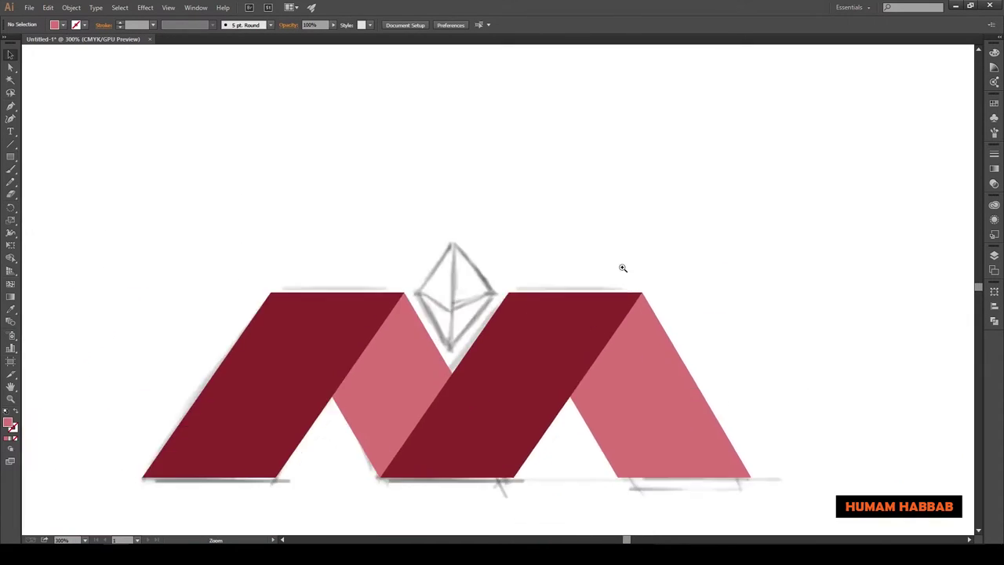
pyautogui.scroll(2, 471, 267)
pyautogui.scroll(-1, 411, 197)
pyautogui.moveTo(11, 156); pyautogui.dragTo(55, 193)
pyautogui.moveTo(357, 119); pyautogui.dragTo(419, 123)
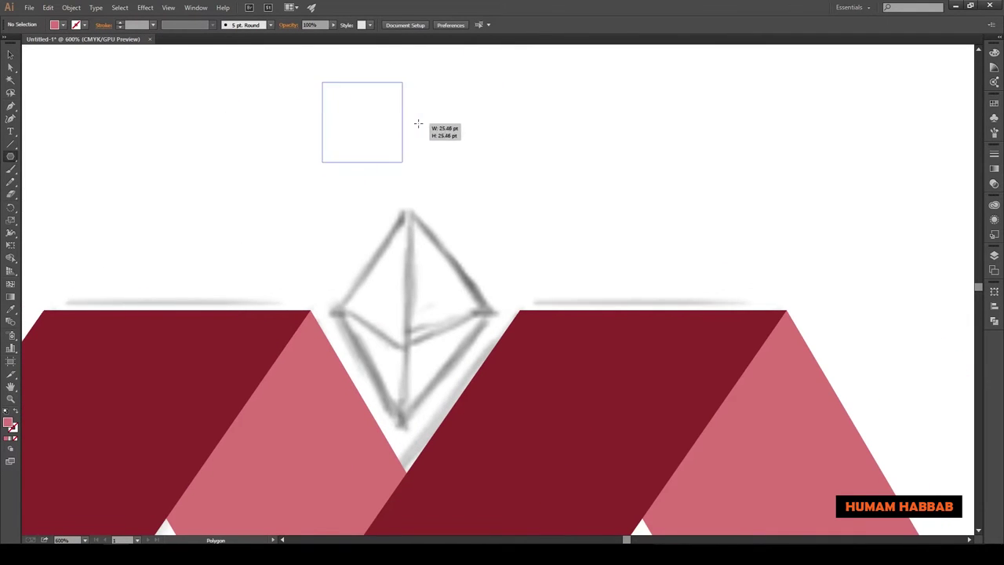
pyautogui.moveTo(344, 156)
pyautogui.mouseDown()
pyautogui.moveTo(463, 275)
pyautogui.moveTo(502, 243)
pyautogui.mouseUp()
pyautogui.press('v')
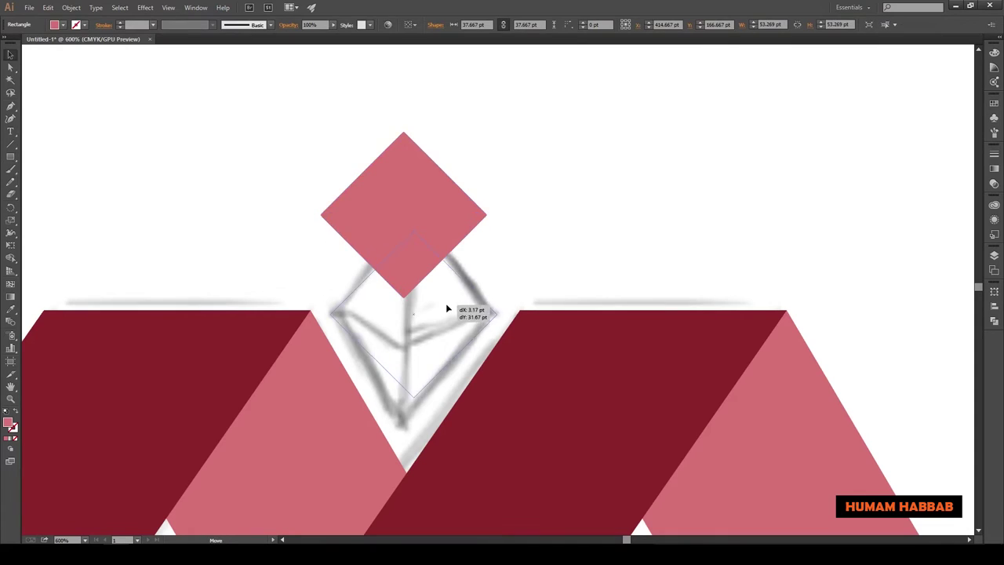
pyautogui.moveTo(447, 310); pyautogui.dragTo(447, 309)
# Step: Stretch the diamond's lower corner down to match the sketched diamond's bottom tip
pyautogui.press('a')
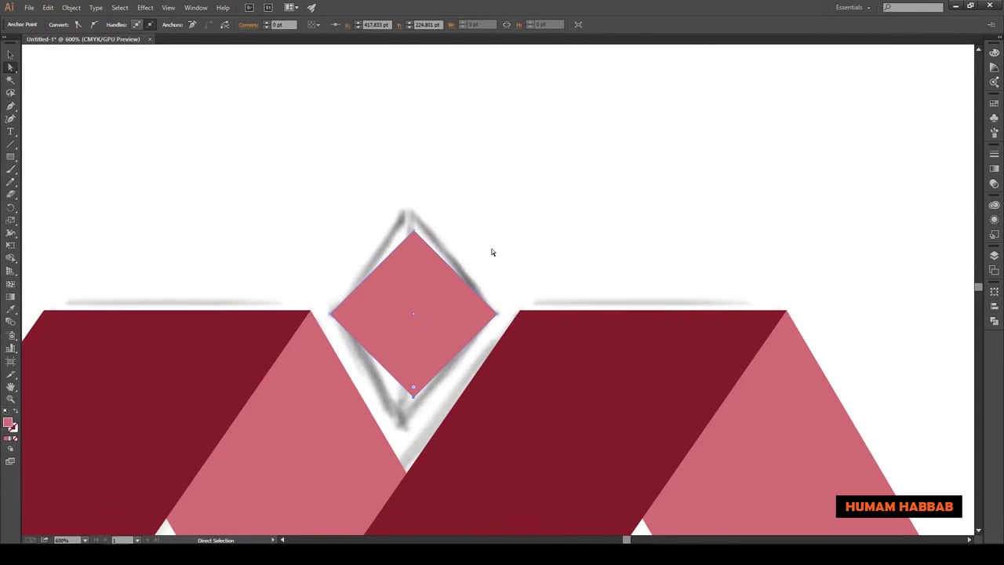
pyautogui.moveTo(414, 434); pyautogui.dragTo(413, 430)
pyautogui.press('v')
pyautogui.click(616, 229)
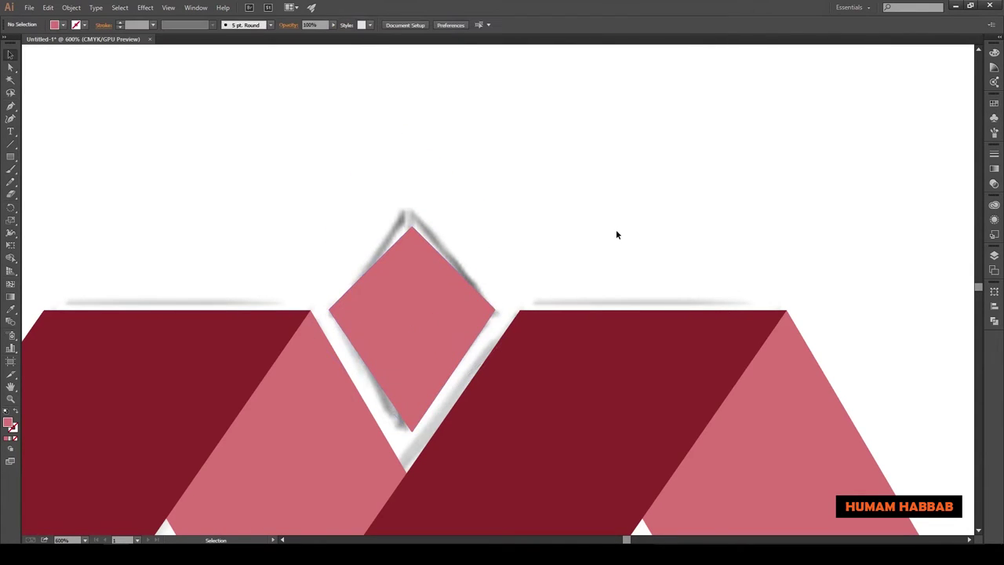
# Step: Hide the sketch image in Layer 1 so only the vector shapes show
pyautogui.scroll(-3, 466, 338)
pyautogui.scroll(2, 466, 339)
pyautogui.click(994, 255)
pyautogui.click(869, 332)
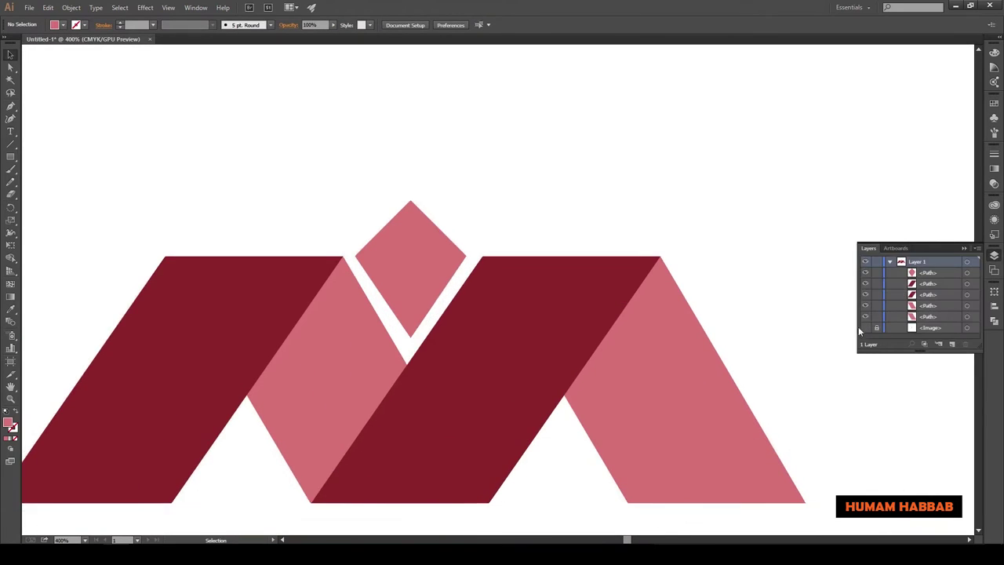
pyautogui.click(994, 255)
# Step: Lower the diamond's bottom corner slightly and pull its right corner outward
pyautogui.press('a')
pyautogui.moveTo(466, 321); pyautogui.dragTo(466, 330)
pyautogui.moveTo(521, 239)
pyautogui.mouseDown()
pyautogui.moveTo(521, 223)
pyautogui.moveTo(521, 234)
pyautogui.mouseUp()
pyautogui.click(522, 239)
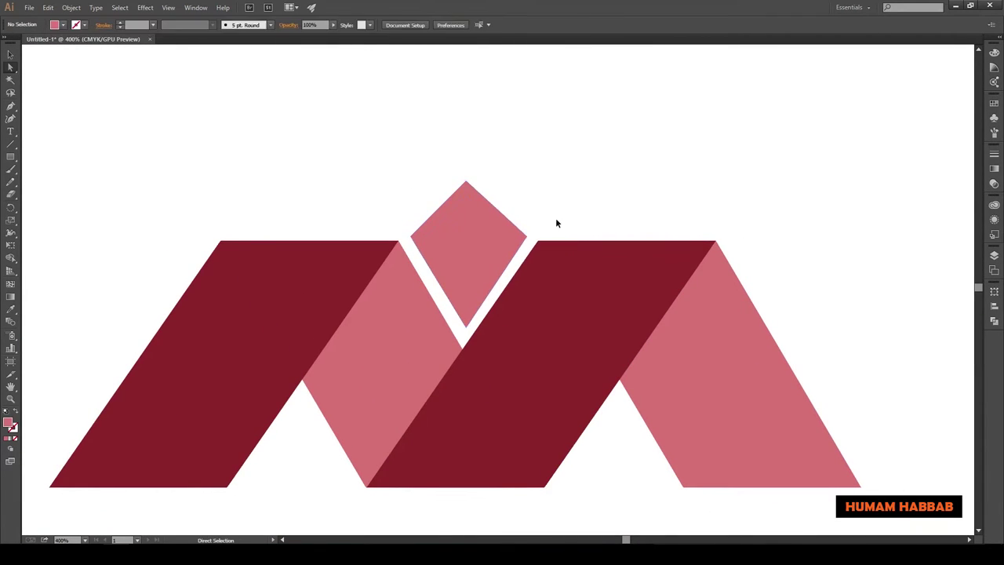
# Step: Reposition the diamond's bottom corner over the notch and readjust its right corner
pyautogui.scroll(-2, 525, 238)
pyautogui.scroll(2, 502, 325)
pyautogui.click(492, 233)
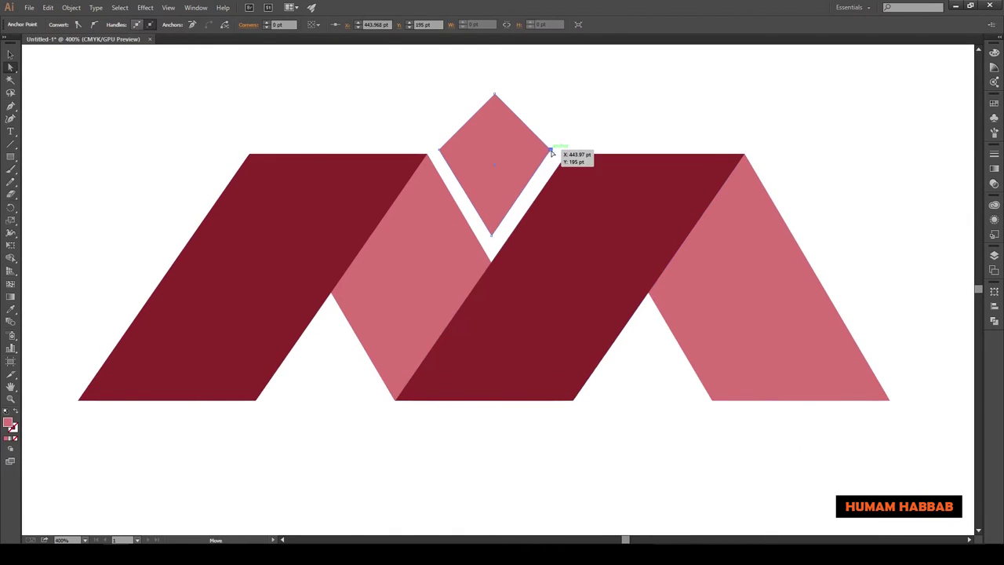
pyautogui.click(576, 144)
pyautogui.scroll(-1, 549, 165)
pyautogui.scroll(-1, 477, 409)
# Step: Apply a three-stop linear gradient fill to the left dark red bar
pyautogui.click(314, 330)
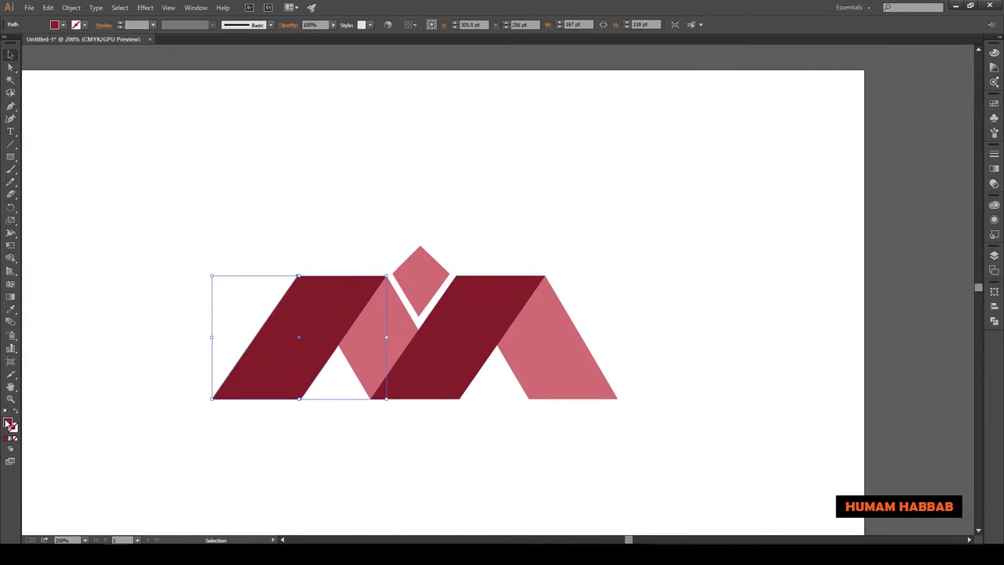
pyautogui.click(994, 169)
pyautogui.doubleClick(913, 228)
pyautogui.click(962, 238)
pyautogui.click(938, 278)
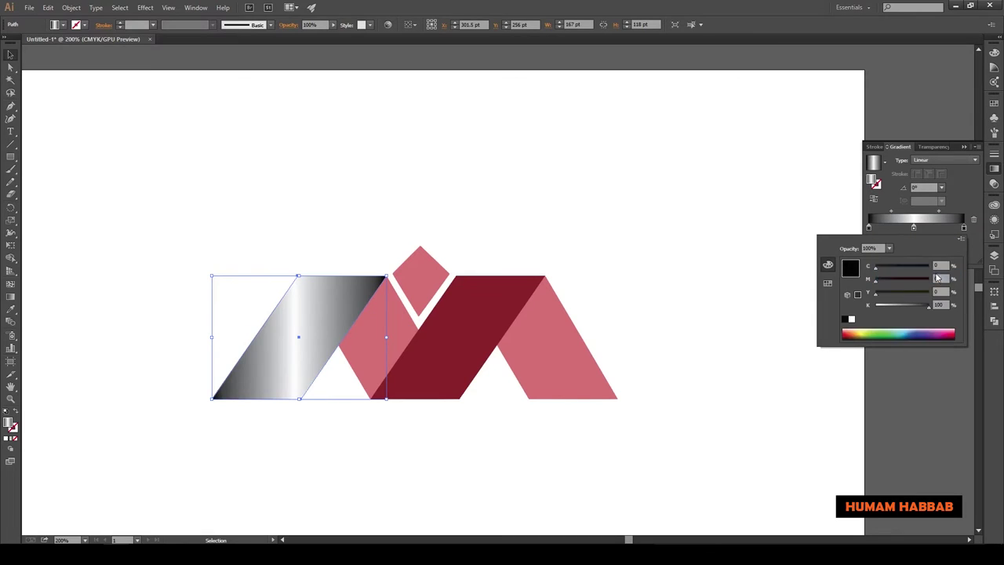
# Step: Recolor the gradient stops of the left bar with green 5FA336
pyautogui.doubleClick(8, 426)
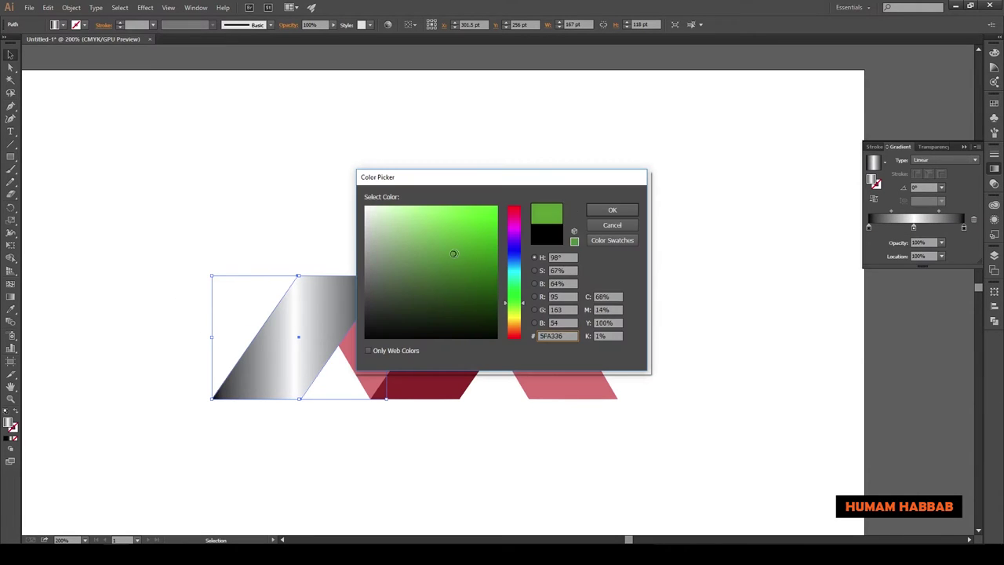
pyautogui.click(612, 210)
pyautogui.click(869, 228)
pyautogui.click(918, 226)
# Step: Reduce the cyan of the middle gradient stop and angle the gradient along the left bar at about -124°
pyautogui.doubleClick(917, 228)
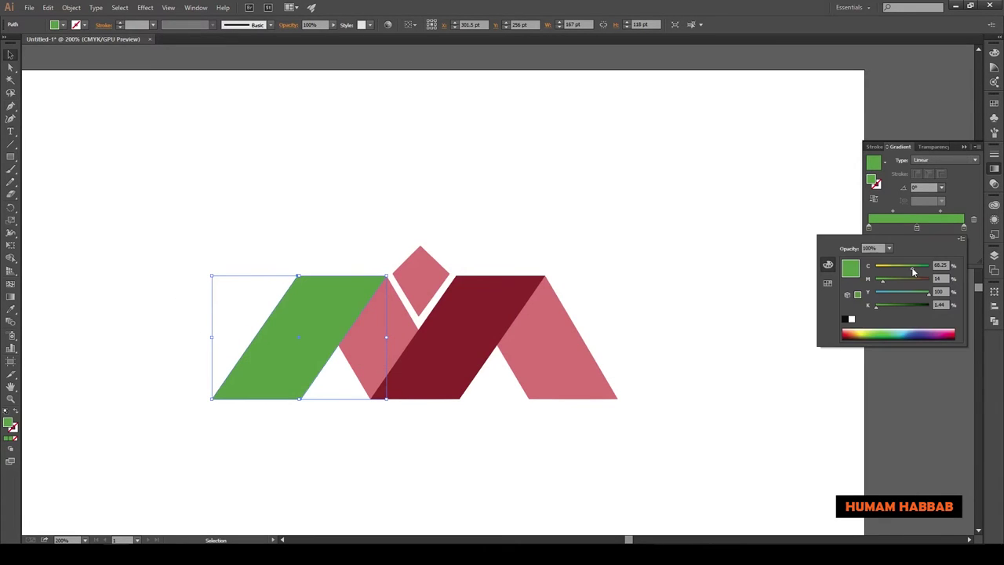
pyautogui.moveTo(913, 271); pyautogui.dragTo(906, 271)
pyautogui.press('Return')
pyautogui.moveTo(251, 436); pyautogui.dragTo(237, 430)
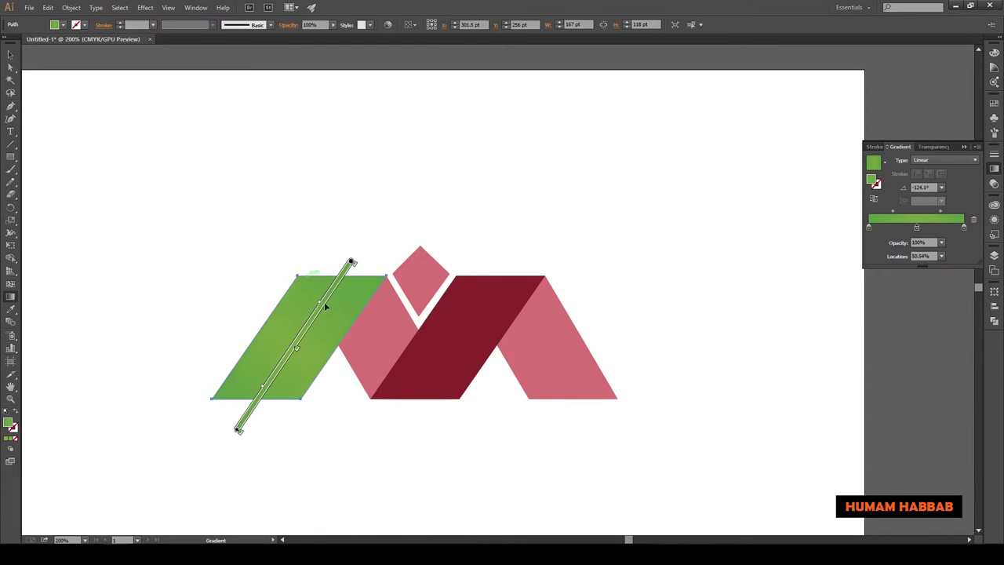
# Step: Darken the end stop of the left bar's green gradient by setting its black to 20%
pyautogui.doubleClick(963, 228)
pyautogui.press('Escape')
pyautogui.doubleClick(964, 227)
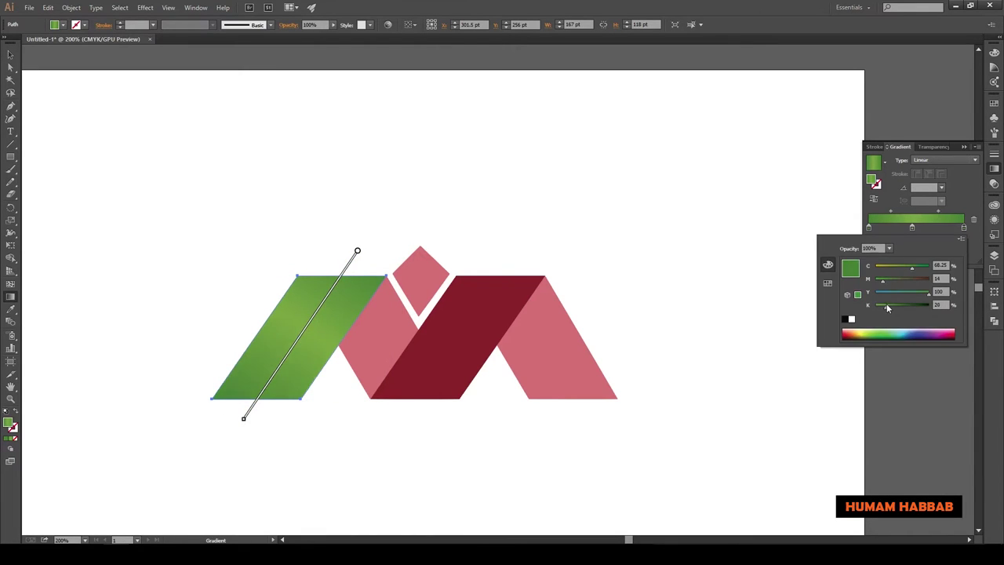
pyautogui.press('Escape')
pyautogui.press('v')
pyautogui.hotkey('ctrl', 'shift', 'a')
# Step: Copy the left bar's gradient onto the adjoining pink strip and recolor it yellow in the middle with olive-green ends
pyautogui.moveTo(386, 312); pyautogui.dragTo(291, 308)
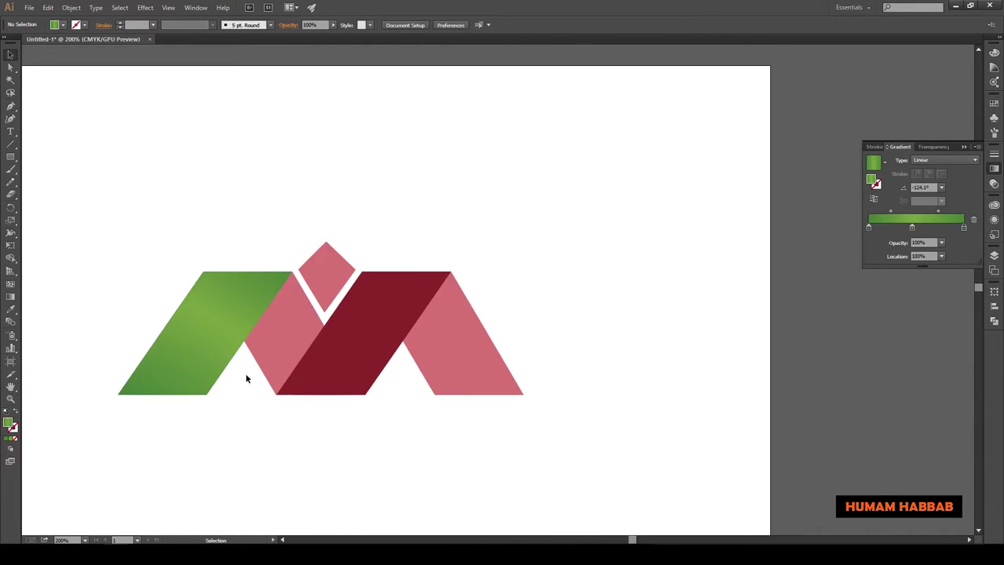
pyautogui.click(306, 345)
pyautogui.press('i')
pyautogui.click(181, 337)
pyautogui.doubleClick(964, 227)
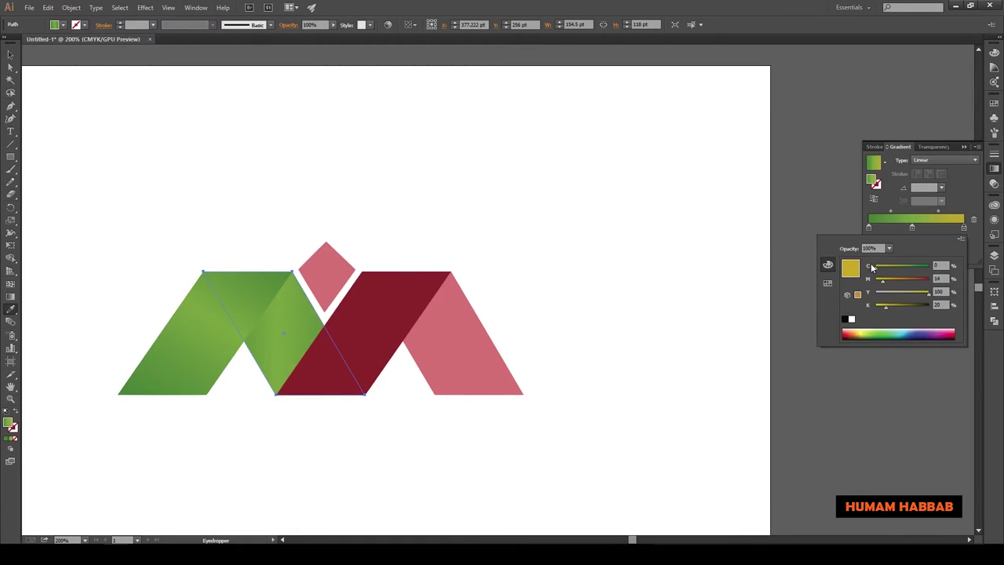
pyautogui.doubleClick(869, 227)
pyautogui.moveTo(886, 305); pyautogui.dragTo(876, 304)
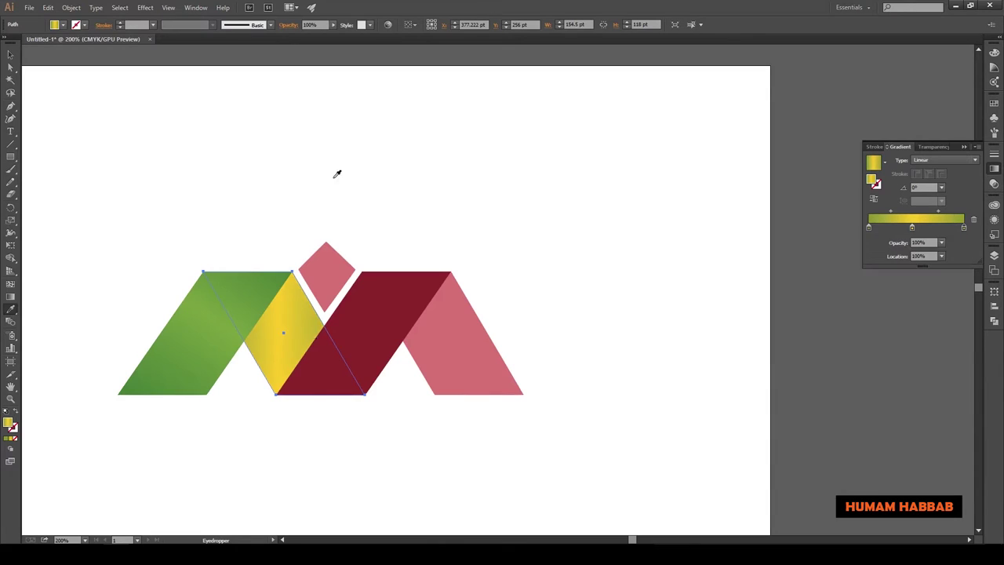
# Step: Angle the yellow gradient diagonally across the first strip at about -42°
pyautogui.press('g')
pyautogui.moveTo(233, 261)
pyautogui.mouseDown()
pyautogui.moveTo(327, 416)
pyautogui.moveTo(352, 429)
pyautogui.mouseUp()
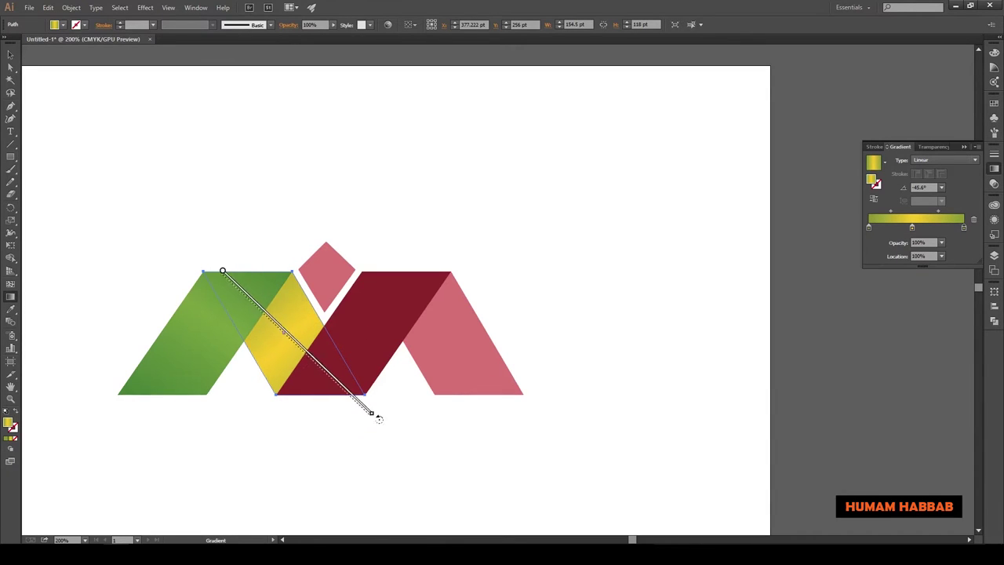
pyautogui.moveTo(183, 234); pyautogui.dragTo(392, 437)
pyautogui.moveTo(286, 336); pyautogui.dragTo(301, 351)
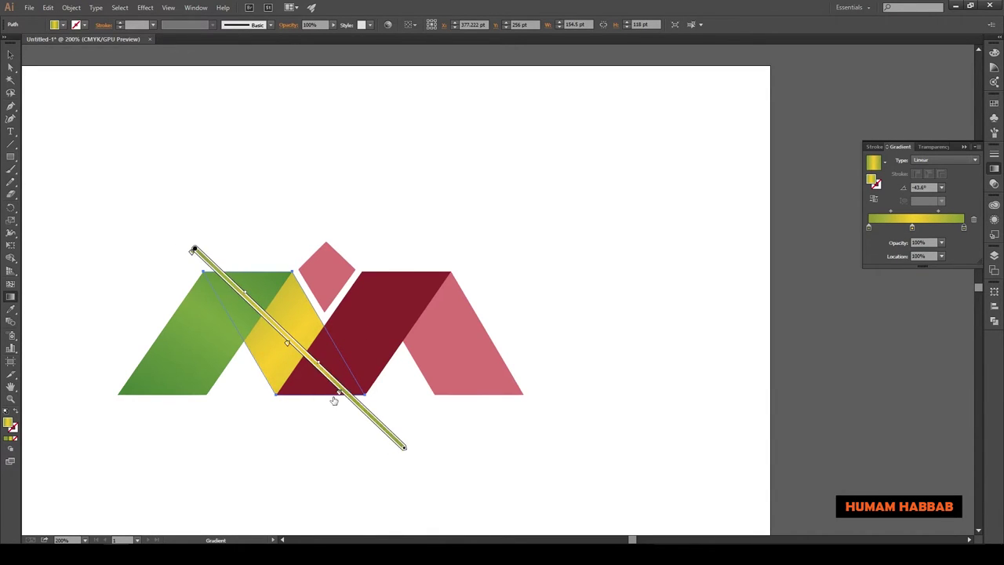
pyautogui.moveTo(196, 250); pyautogui.dragTo(406, 444)
pyautogui.press('v')
pyautogui.click(465, 462)
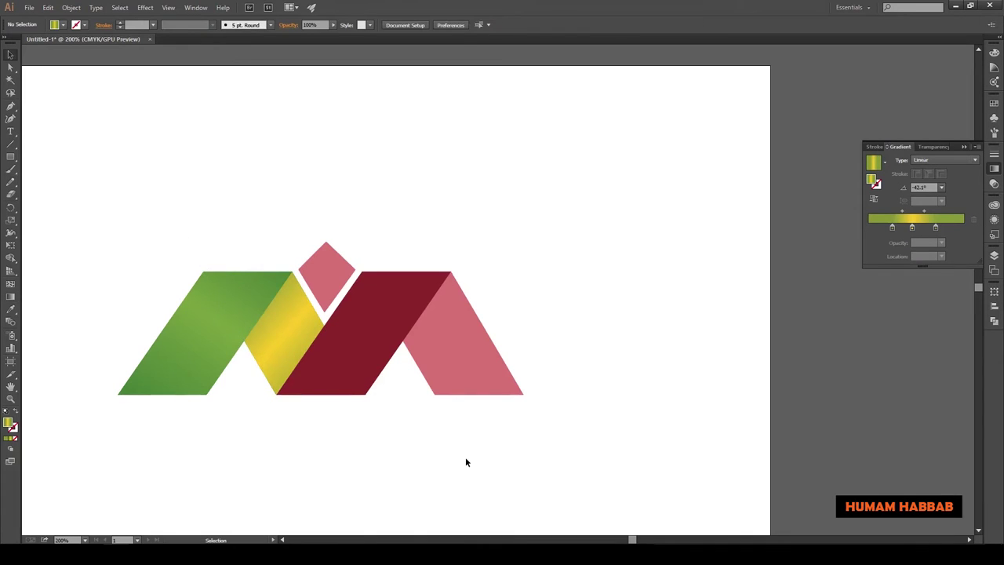
# Step: Copy the green gradient onto the dark red bar and the yellow gradient onto the last pink strip
pyautogui.click(371, 347)
pyautogui.press('g')
pyautogui.moveTo(291, 426); pyautogui.dragTo(478, 410)
pyautogui.press('i')
pyautogui.click(281, 336)
pyautogui.press('g')
# Step: Angle the gradients of both yellow strips at about -58° and set the middle yellow stop's location to 51.22%
pyautogui.keyDown('shift'); pyautogui.click(354, 359); pyautogui.keyUp('shift')
pyautogui.scroll(-3, 354, 359)
pyautogui.moveTo(269, 88); pyautogui.dragTo(440, 361)
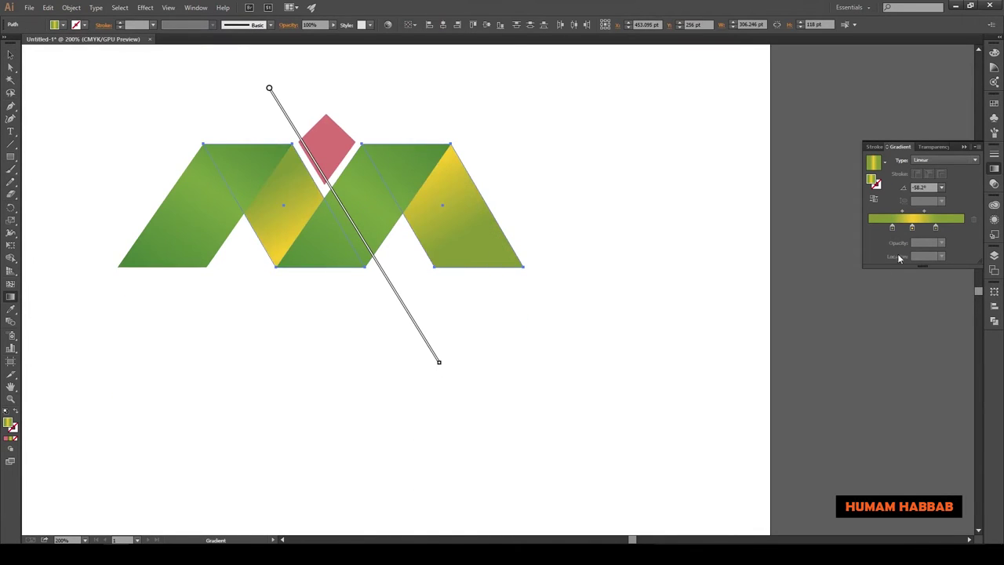
pyautogui.moveTo(354, 225); pyautogui.dragTo(296, 226)
pyautogui.moveTo(466, 253)
pyautogui.mouseDown()
pyautogui.moveTo(574, 419)
pyautogui.moveTo(487, 276)
pyautogui.moveTo(507, 307)
pyautogui.mouseUp()
pyautogui.moveTo(912, 227); pyautogui.dragTo(917, 228)
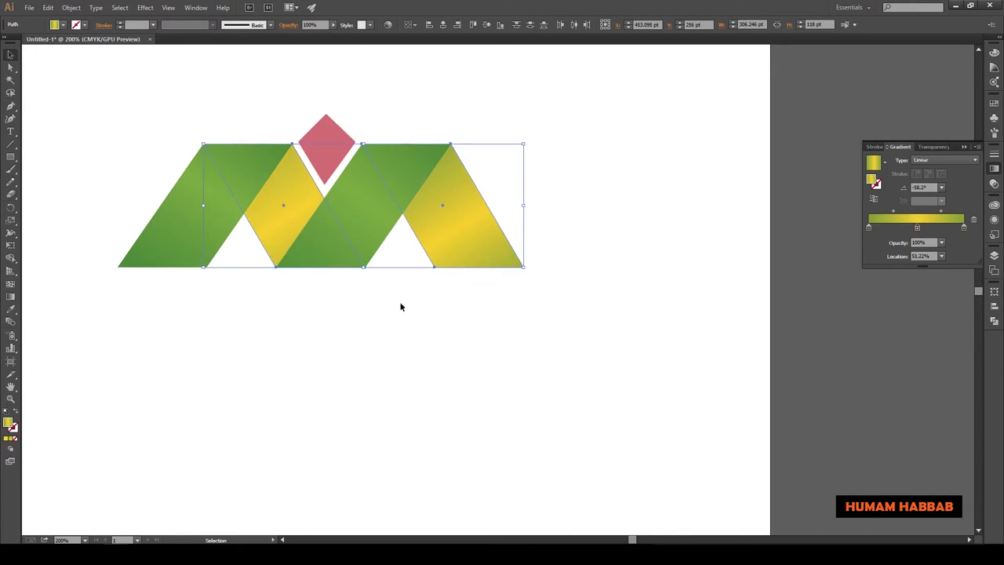
# Step: Redraw the gradients along both green bars, angling the second bar's gradient at about -109°
pyautogui.moveTo(375, 115); pyautogui.dragTo(252, 294)
pyautogui.moveTo(300, 123); pyautogui.dragTo(173, 308)
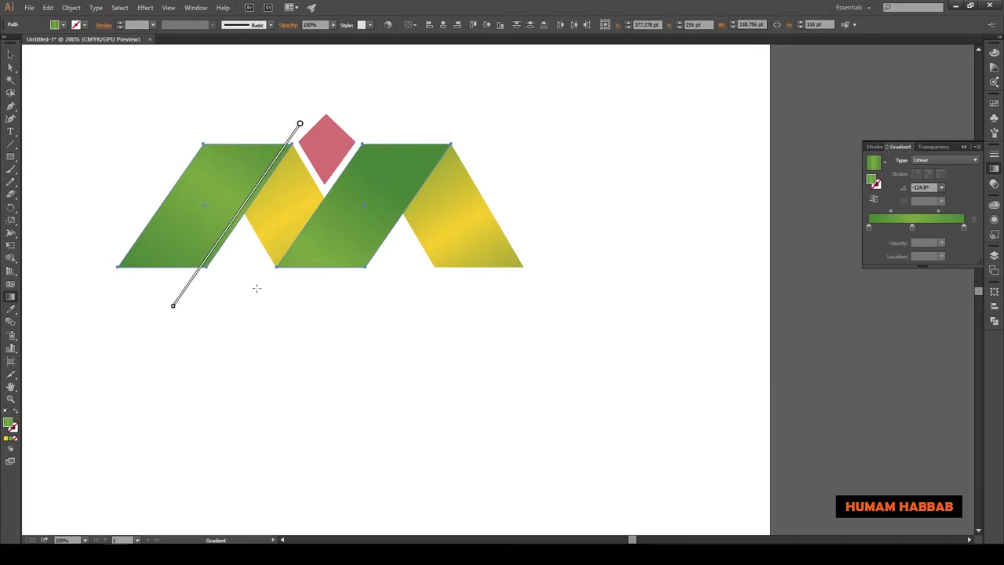
pyautogui.moveTo(275, 102); pyautogui.dragTo(148, 287)
pyautogui.moveTo(424, 123); pyautogui.dragTo(307, 287)
pyautogui.moveTo(390, 131); pyautogui.dragTo(327, 319)
pyautogui.press('v')
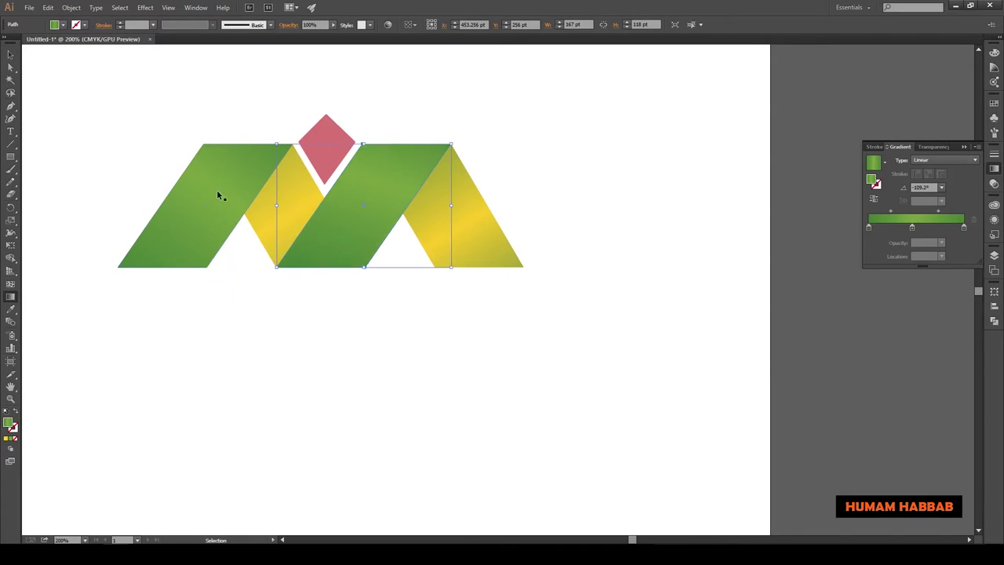
pyautogui.moveTo(165, 274); pyautogui.dragTo(164, 274)
pyautogui.hotkey('ctrl', 'shift', 'a')
pyautogui.hotkey('ctrl', '-')
# Step: Redraw the last yellow strip's gradient at a steeper angle and remove the pink diamond
pyautogui.click(404, 293)
pyautogui.moveTo(381, 201); pyautogui.dragTo(441, 366)
pyautogui.press('v')
pyautogui.click(394, 379)
# Step: Draw a four-point shadow shape with the Pen tool over the first fold, aligning its corners with the yellow strip's edges
pyautogui.scroll(5, 394, 372)
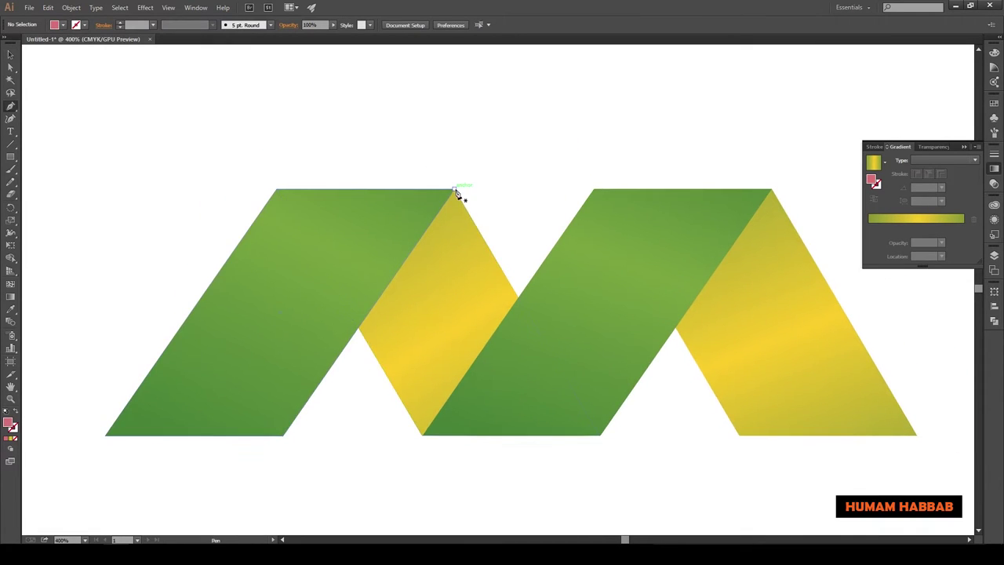
pyautogui.scroll(1, 459, 192)
pyautogui.click(516, 247)
pyautogui.click(542, 303)
pyautogui.click(348, 489)
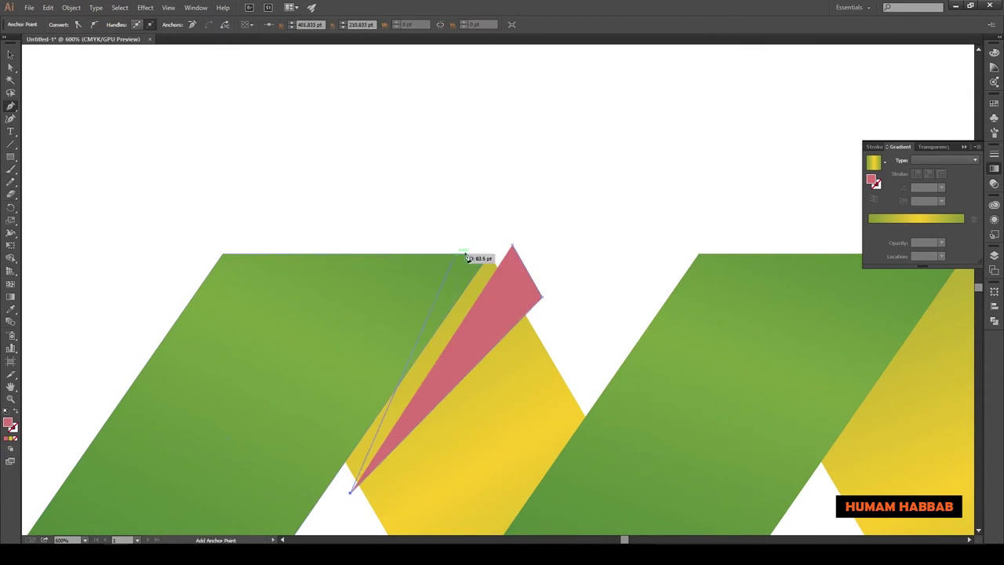
pyautogui.click(471, 242)
pyautogui.click(516, 244)
pyautogui.press('v')
pyautogui.scroll(-2, 543, 263)
pyautogui.click(353, 429)
# Step: Trim the shadow shape to the first yellow strip's outline with a Pathfinder operation
pyautogui.hotkey('ctrl', 'shift', '[')
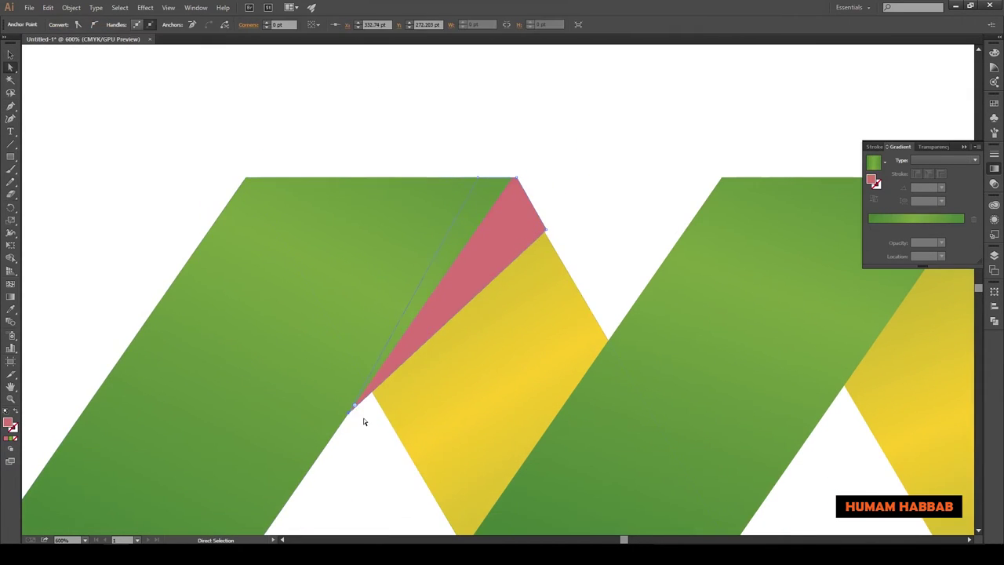
pyautogui.click(518, 335)
pyautogui.press('a')
pyautogui.hotkey('ctrl', 'shift', 'F9')
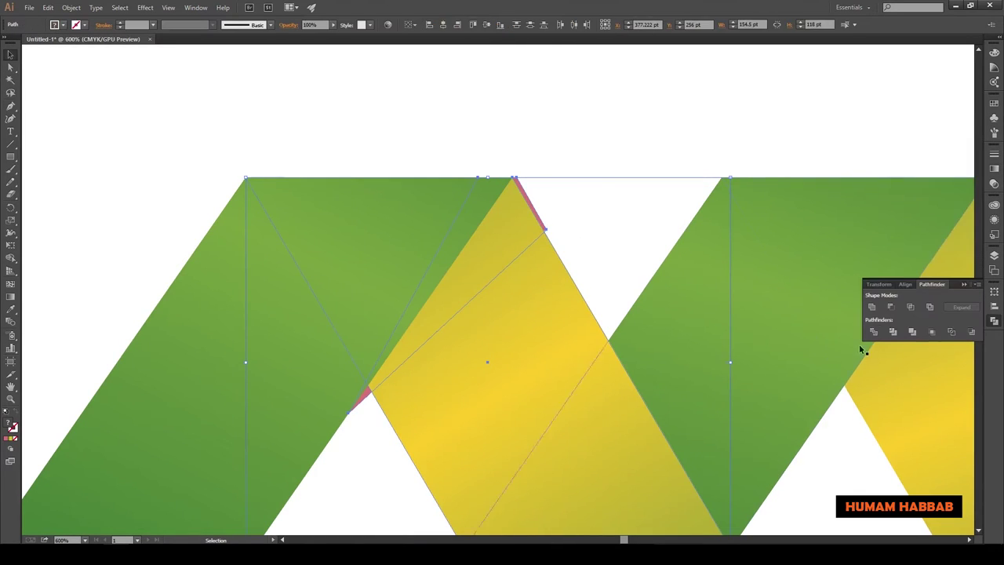
pyautogui.hotkey('ctrl', 'shift', 'a')
# Step: Fill the trimmed shadow shape with solid black and check its tip at the fold
pyautogui.scroll(-1, 442, 338)
pyautogui.click(334, 378)
pyautogui.doubleClick(8, 423)
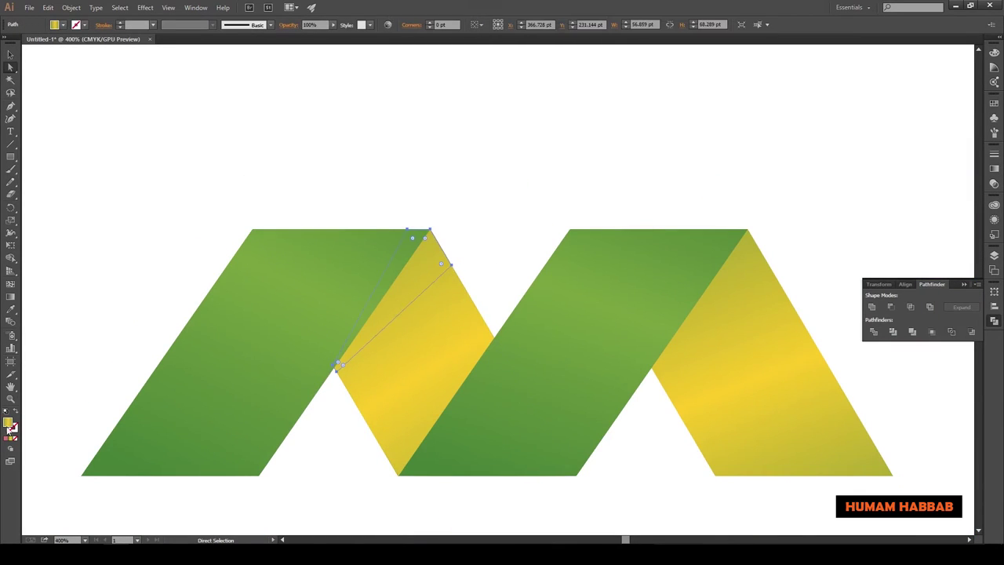
pyautogui.press('Return')
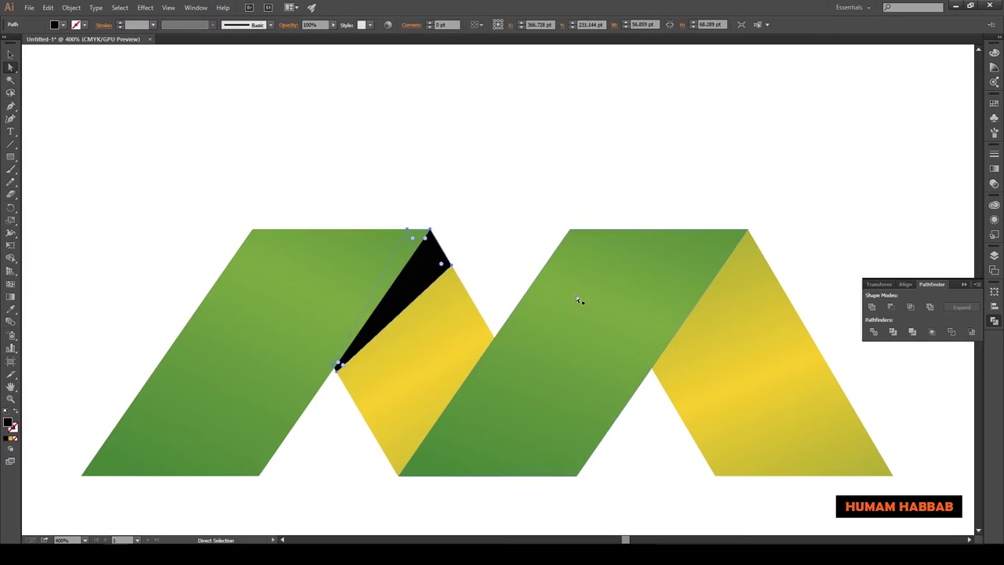
pyautogui.scroll(3, 467, 306)
pyautogui.scroll(-3, 468, 305)
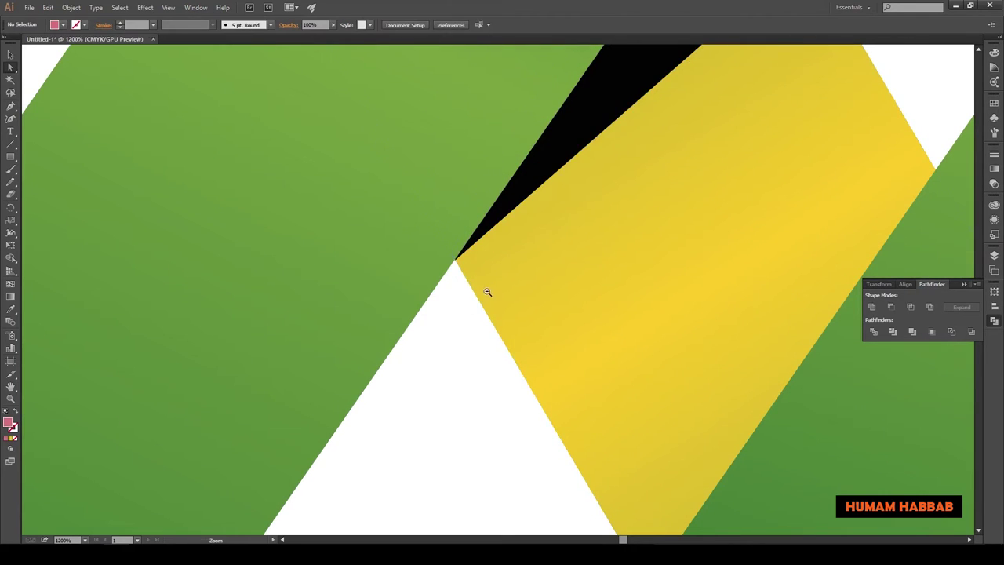
# Step: Set the black shadow shape to Multiply blending with 25% opacity
pyautogui.click(995, 183)
pyautogui.click(889, 160)
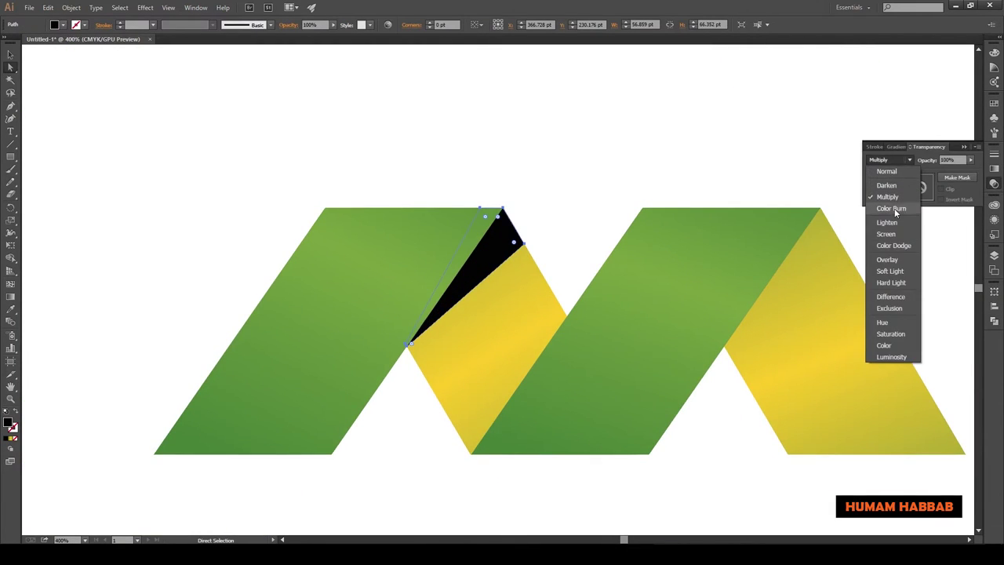
pyautogui.click(888, 202)
pyautogui.click(970, 160)
pyautogui.click(604, 181)
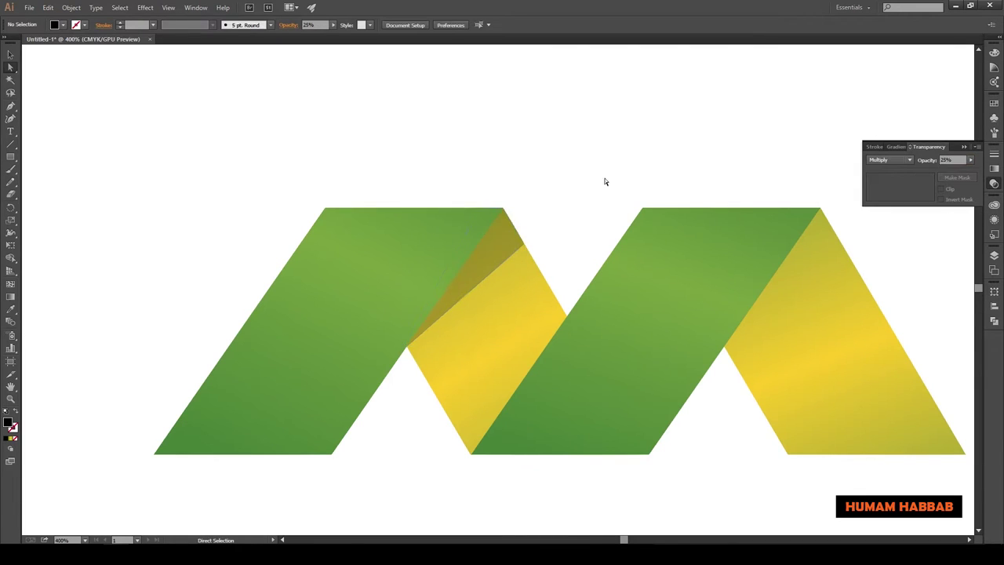
# Step: Move the shadow's corner points to form a narrow wedge tapering toward the upper corner of the first fold
pyautogui.scroll(-1, 581, 243)
pyautogui.scroll(2, 357, 248)
pyautogui.scroll(2, 357, 248)
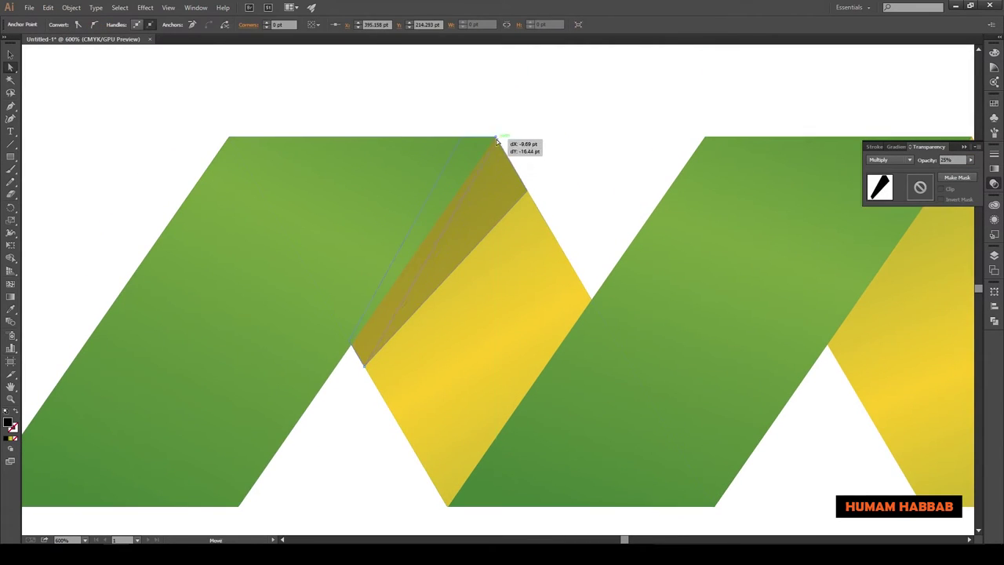
pyautogui.click(365, 359)
pyautogui.scroll(-3, 366, 359)
pyautogui.scroll(1, 455, 333)
# Step: Duplicate the shadow wedge onto the last yellow strip, tucked behind the second green bar
pyautogui.press('v')
pyautogui.click(329, 298)
pyautogui.doubleClick(305, 282)
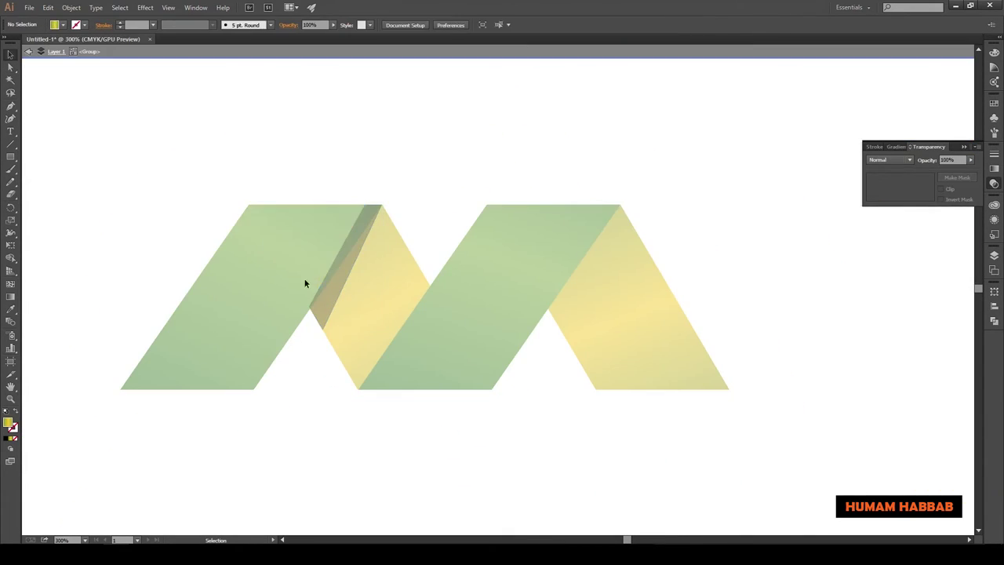
pyautogui.press('Escape')
pyautogui.moveTo(565, 333); pyautogui.dragTo(566, 334)
pyautogui.scroll(-1, 529, 415)
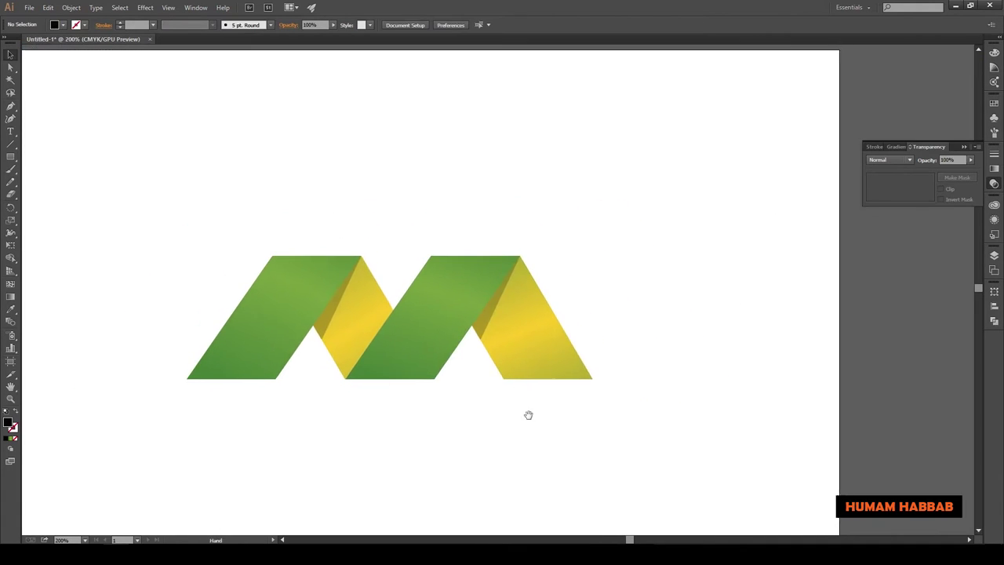
# Step: Place a rotated copy of the shadow on the first yellow strip where it meets the second green bar, behind that bar
pyautogui.scroll(2, 352, 294)
pyautogui.click(344, 300)
pyautogui.moveTo(403, 291); pyautogui.dragTo(444, 329)
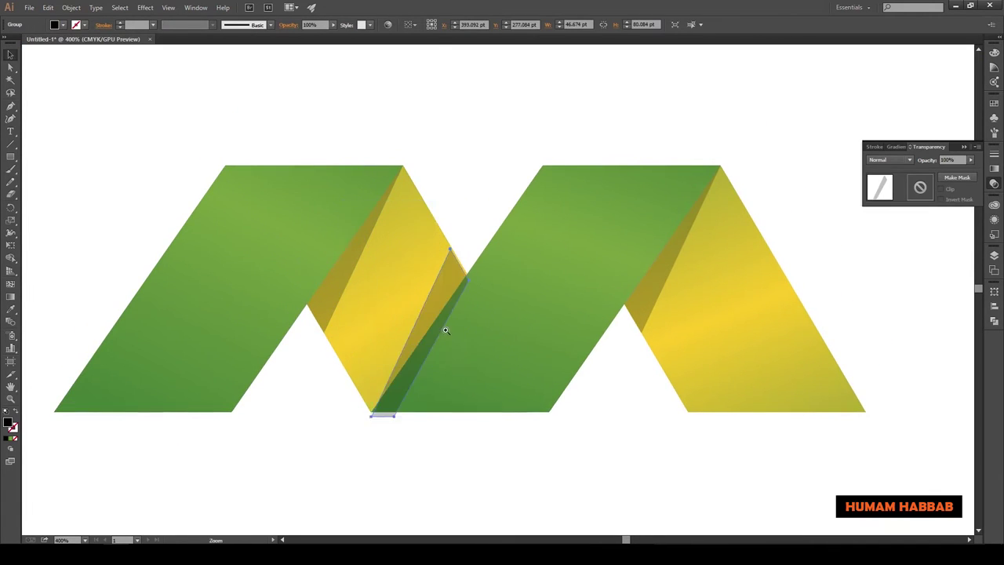
pyautogui.scroll(3, 444, 330)
pyautogui.press('a')
pyautogui.moveTo(459, 213); pyautogui.dragTo(491, 208)
# Step: Align the rotated shadow's lower corner points with the bottom edge of the second green bar
pyautogui.scroll(-3, 471, 244)
pyautogui.scroll(3, 432, 240)
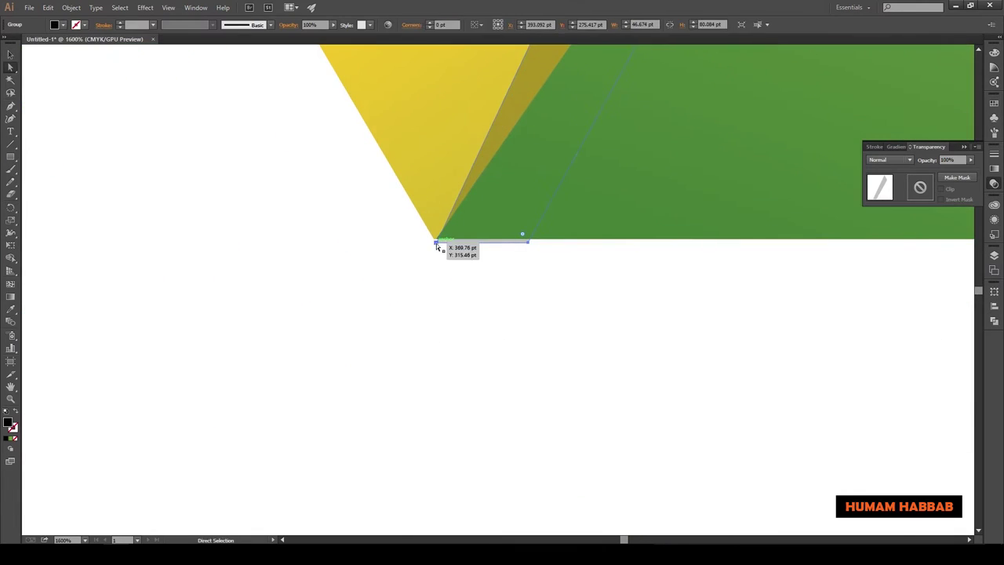
pyautogui.moveTo(437, 240); pyautogui.dragTo(526, 240)
pyautogui.scroll(-1, 543, 182)
pyautogui.hotkey('ctrl', 'shift', 'a')
pyautogui.scroll(2, 547, 186)
pyautogui.moveTo(377, 430); pyautogui.dragTo(349, 441)
pyautogui.scroll(-3, 536, 291)
pyautogui.hotkey('ctrl', 'shift', 'a')
pyautogui.click(314, 314)
pyautogui.hscroll(2, 451, 327)
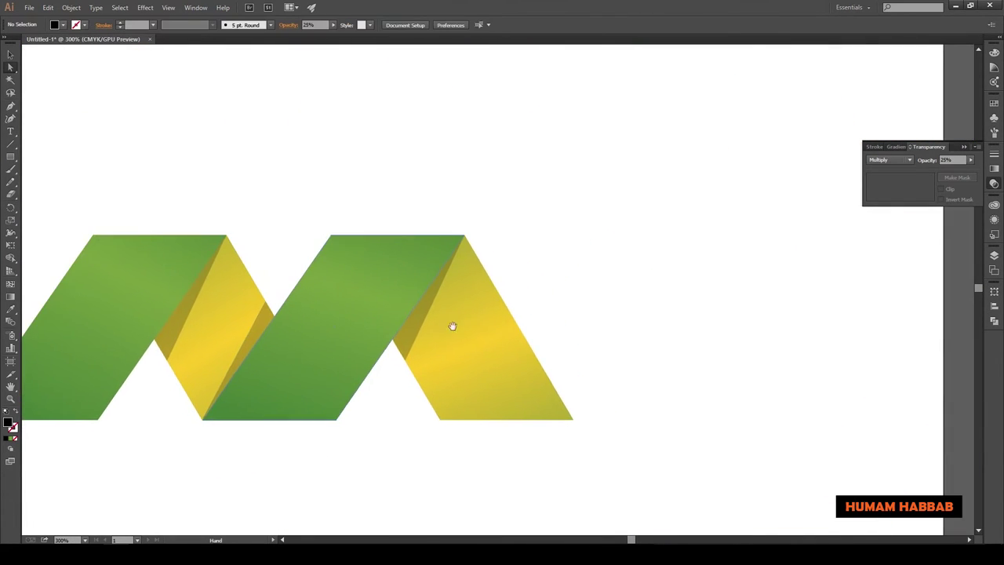
pyautogui.scroll(-3, 400, 358)
pyautogui.hotkey('ctrl', 'shift', 'a')
# Step: Fill the first fold's shadow with a linear gradient from black to a 0% opacity end stop, running down the fold
pyautogui.scroll(3, 399, 371)
pyautogui.click(390, 370)
pyautogui.click(994, 183)
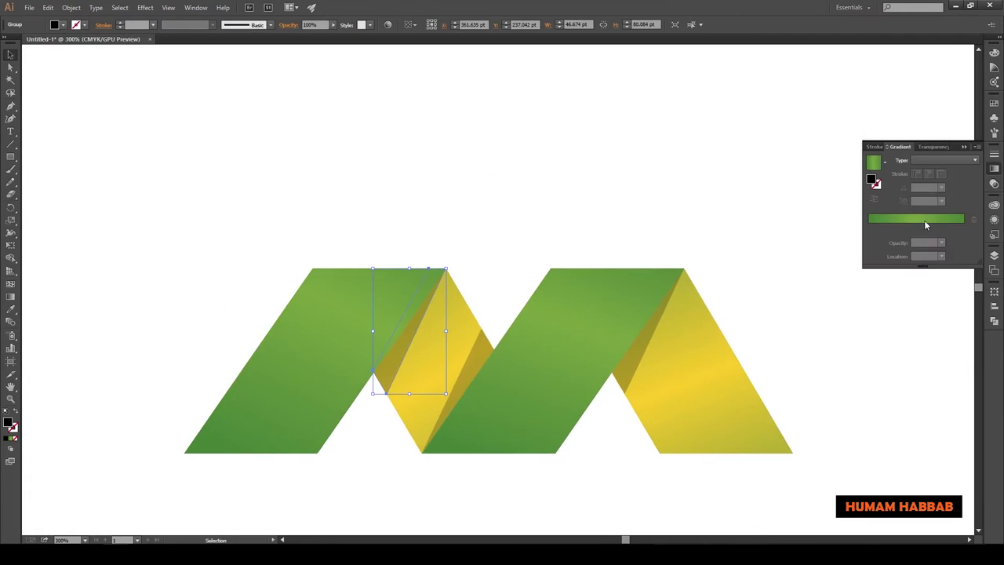
pyautogui.click(870, 228)
pyautogui.doubleClick(868, 227)
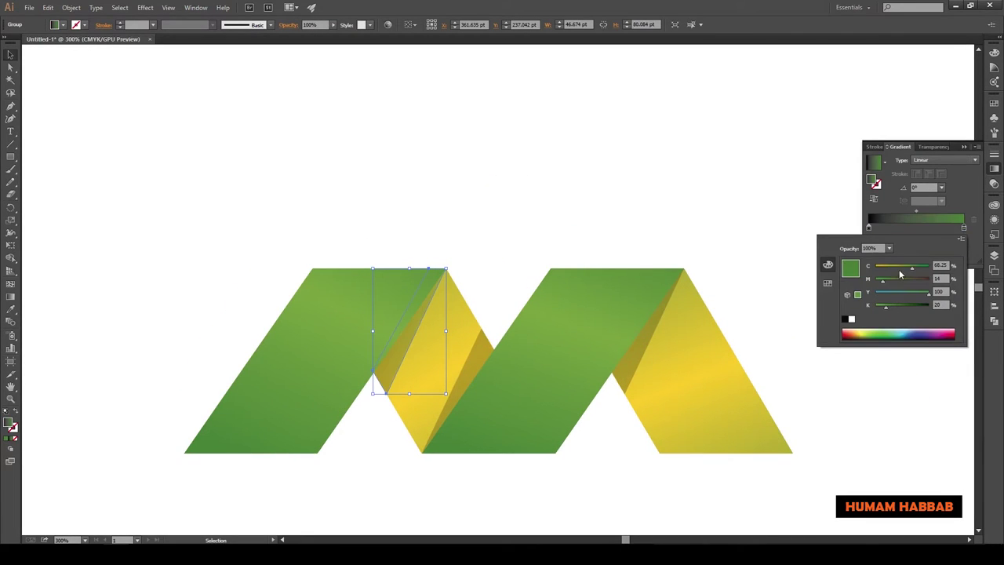
pyautogui.click(847, 319)
pyautogui.click(889, 248)
pyautogui.click(900, 259)
pyautogui.press('g')
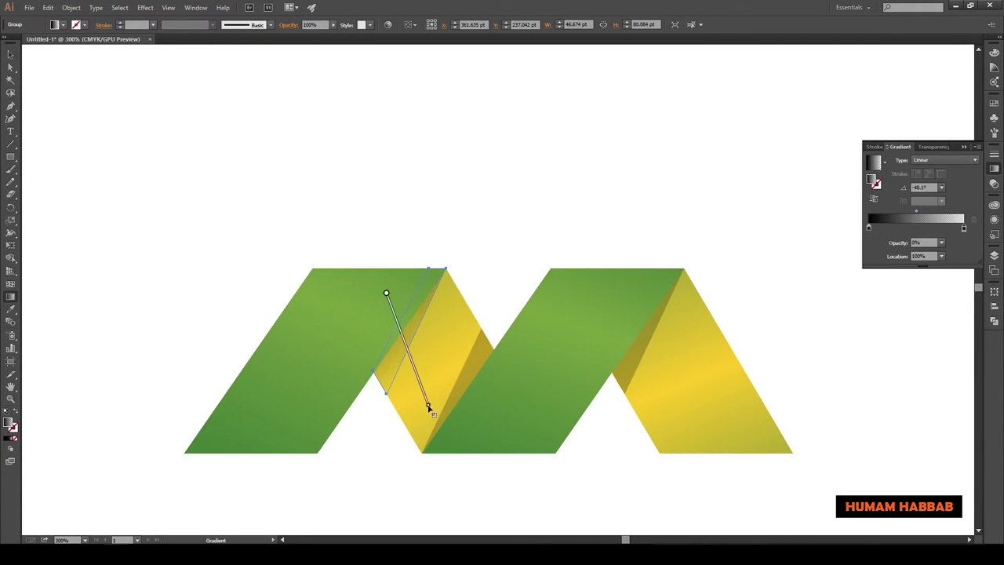
pyautogui.scroll(-2, 503, 268)
# Step: Apply the black-to-transparent gradient to the rotated shadow at about 80° and adjust the shadow's opacity
pyautogui.click(455, 275)
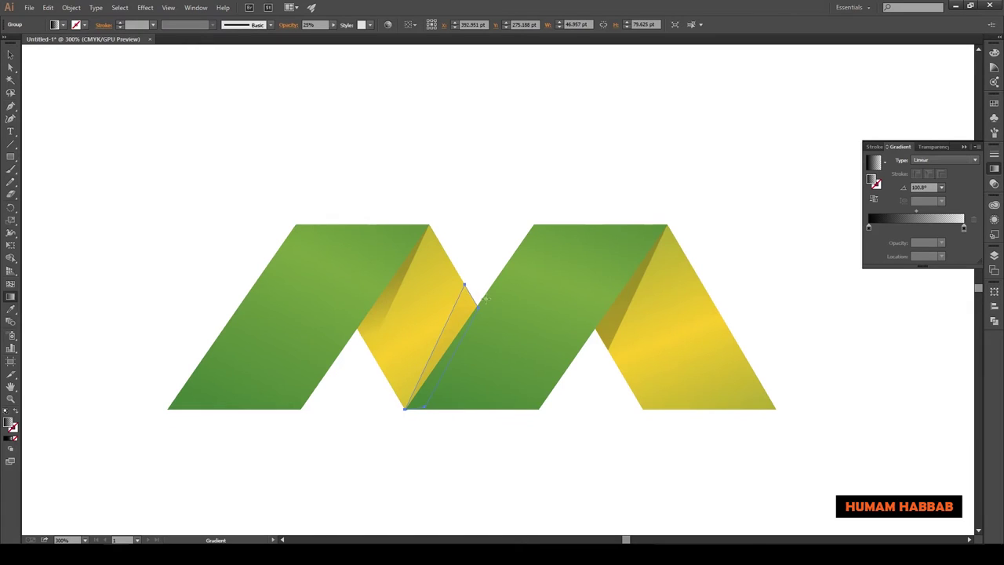
pyautogui.press('a')
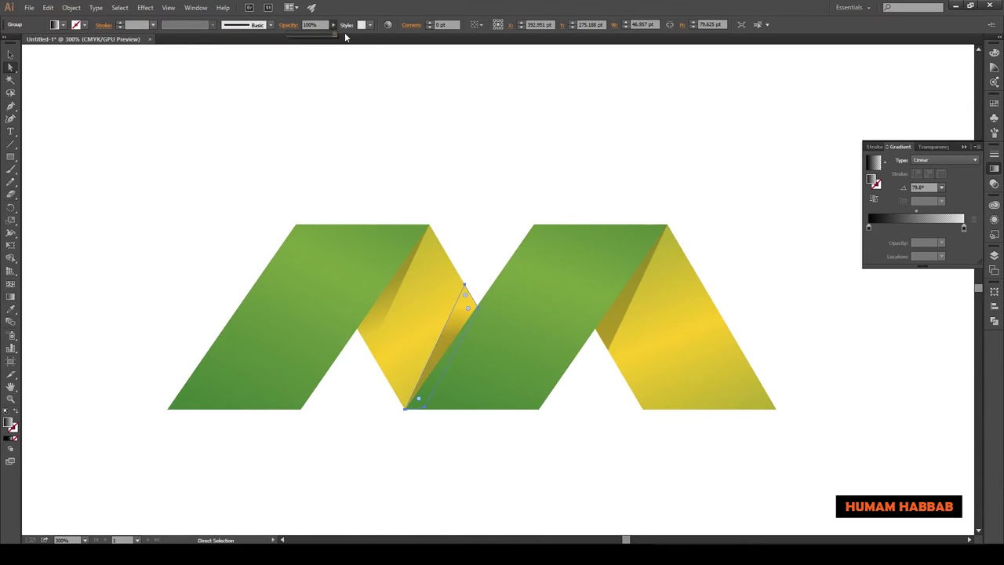
pyautogui.press('v')
pyautogui.hotkey('ctrl', 'shift', 'a')
# Step: Apply the black-to-transparent gradient to the last fold's shadow, running it steeply down the fold
pyautogui.moveTo(598, 342); pyautogui.dragTo(405, 315)
pyautogui.click(407, 318)
pyautogui.press('g')
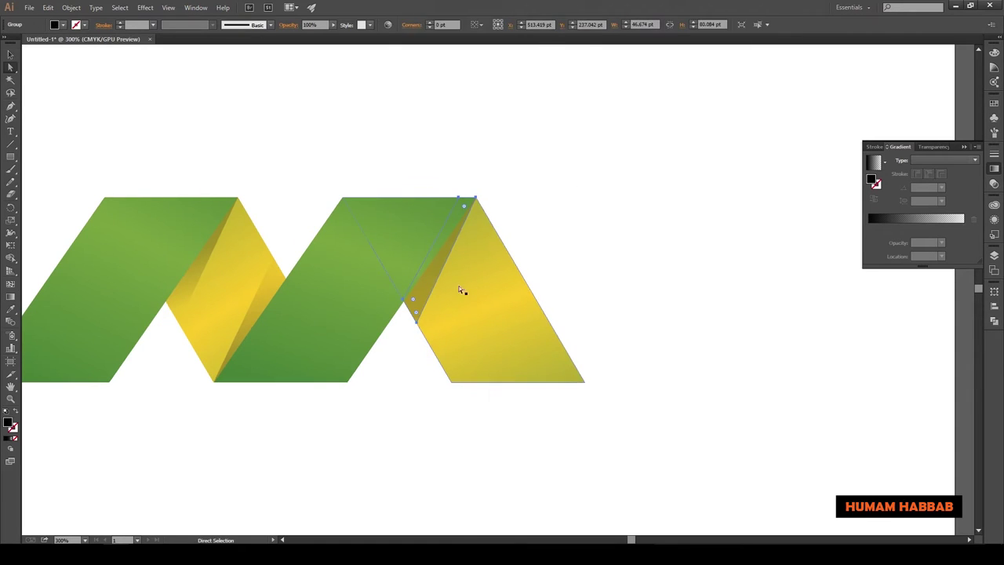
pyautogui.moveTo(422, 203); pyautogui.dragTo(416, 321)
pyautogui.moveTo(421, 253)
pyautogui.mouseDown()
pyautogui.moveTo(455, 264)
pyautogui.moveTo(426, 244)
pyautogui.mouseUp()
pyautogui.hotkey('ctrl', 'shift', 'a')
pyautogui.hotkey('ctrl', '0')
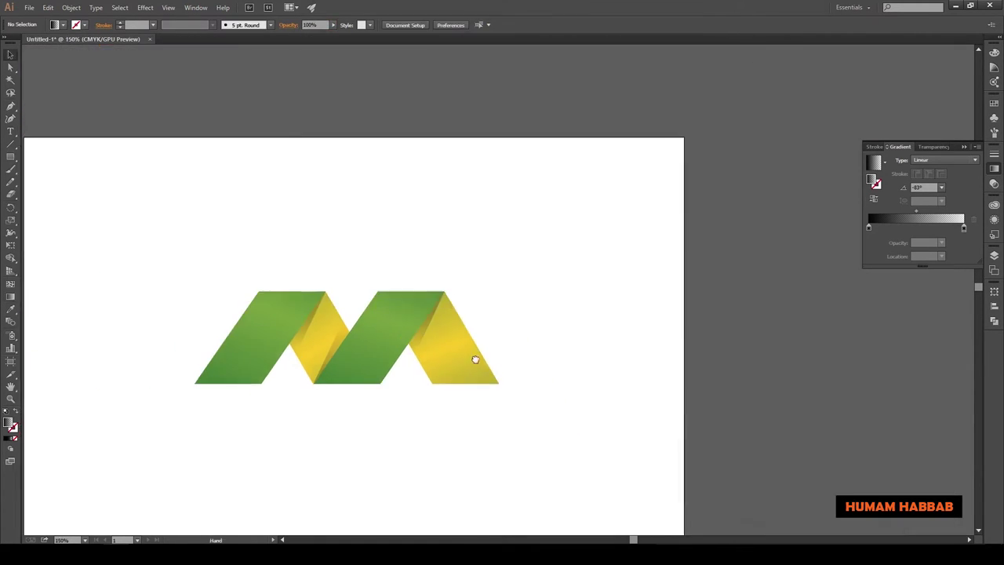
# Step: Add an ochre-yellow stop at 73.12% to the left green bar's gradient
pyautogui.press('a')
pyautogui.click(243, 283)
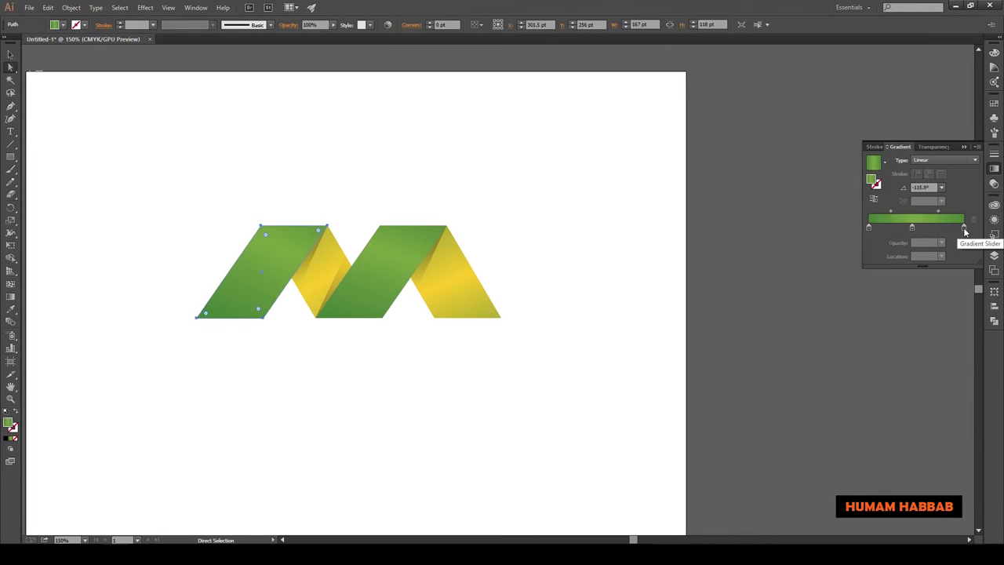
pyautogui.doubleClick(964, 227)
pyautogui.moveTo(906, 271); pyautogui.dragTo(881, 268)
pyautogui.press('Escape')
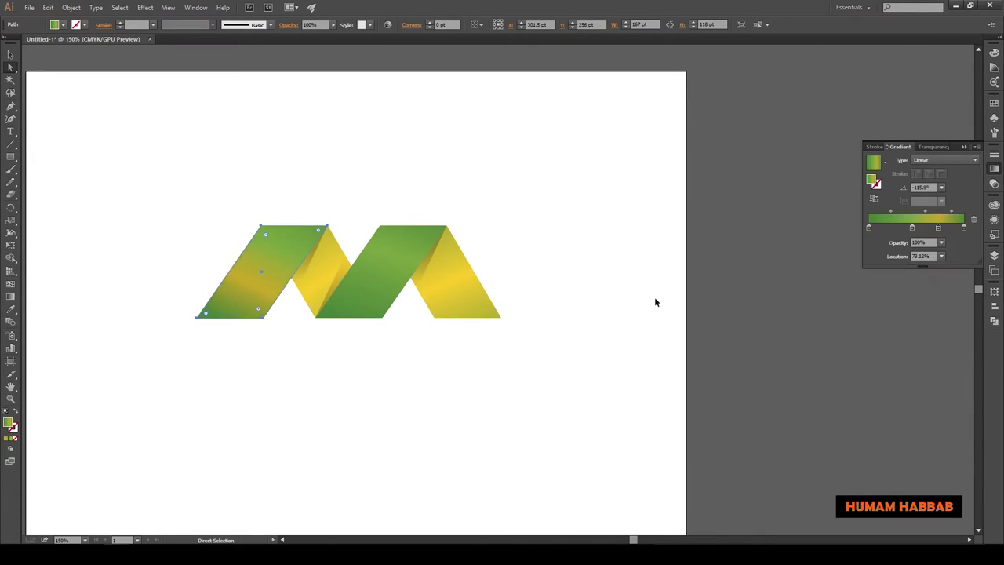
# Step: Remove the ochre-yellow stop from the left green bar's gradient
pyautogui.hotkey('ctrl', 'z')
pyautogui.press('v')
pyautogui.click(937, 227)
pyautogui.moveTo(939, 235); pyautogui.dragTo(938, 263)
# Step: Run the left green bar's gradient at -90° and recolour its middle stop bright green with C 47, M 0, Y 100, K 1.44
pyautogui.press('g')
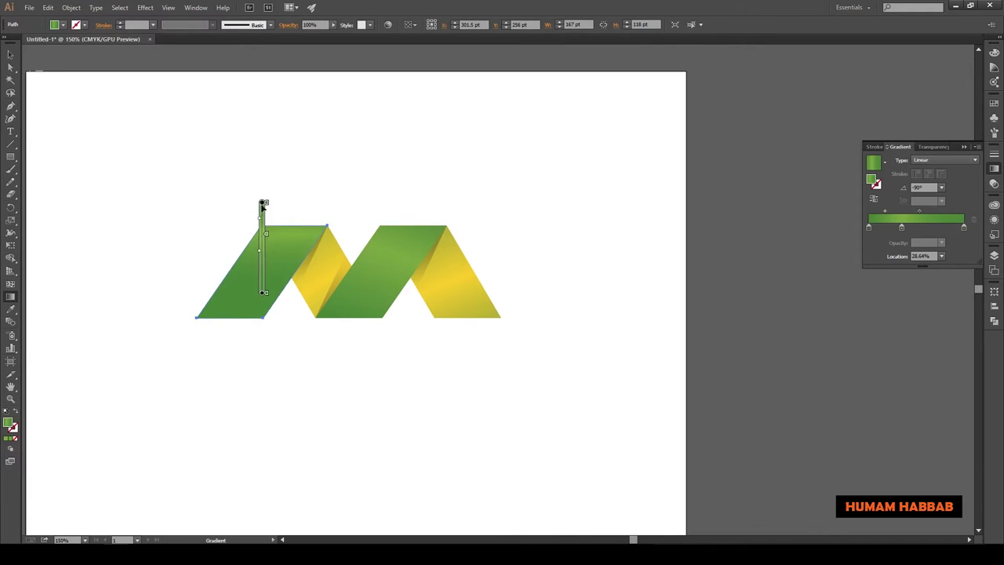
pyautogui.moveTo(263, 206); pyautogui.dragTo(262, 212)
pyautogui.doubleClick(902, 229)
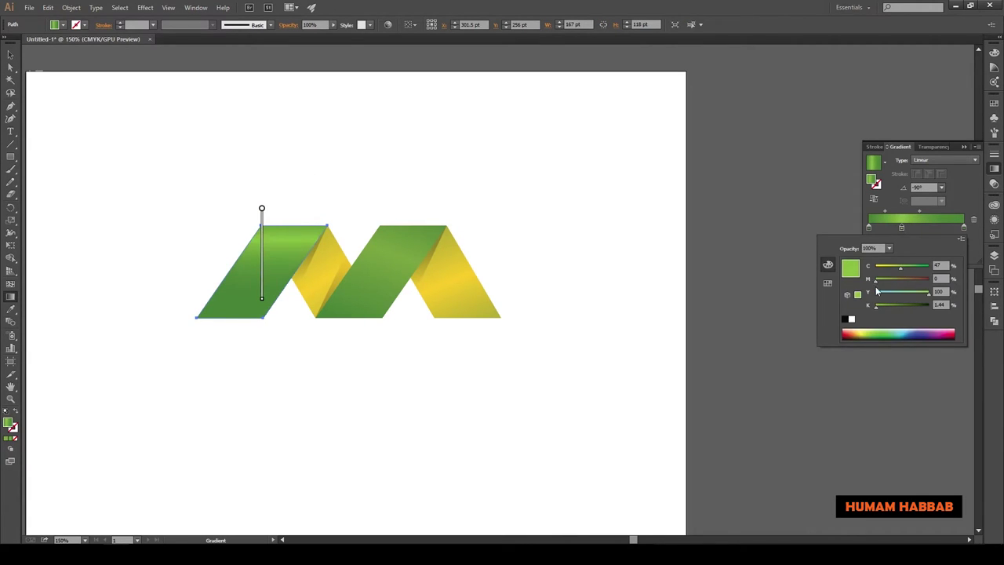
pyautogui.moveTo(262, 298)
pyautogui.mouseDown()
pyautogui.moveTo(264, 327)
pyautogui.moveTo(264, 296)
pyautogui.mouseUp()
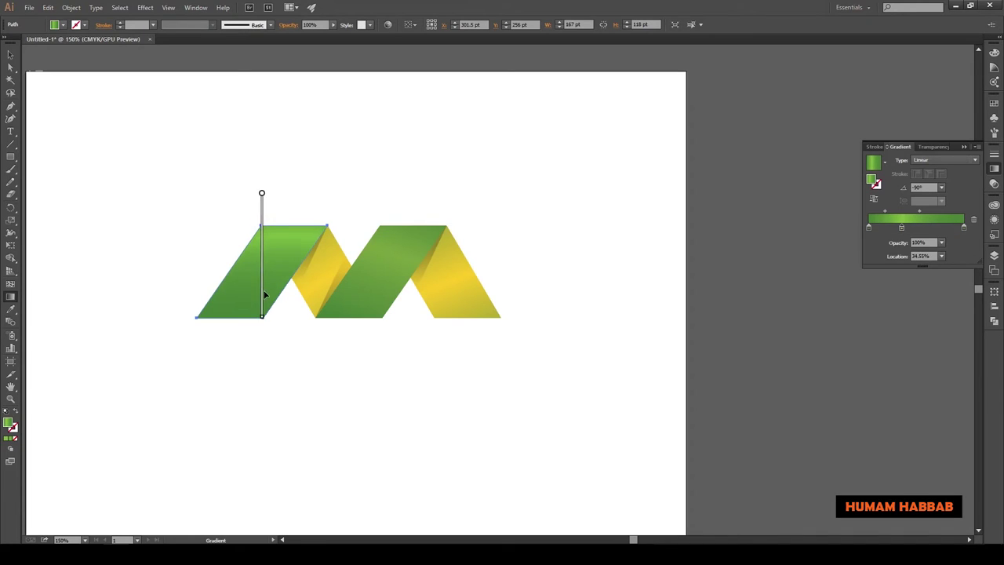
# Step: Apply the bright green linear gradient to the second green bar, running it vertically at -90°
pyautogui.press('v')
pyautogui.click(385, 279)
pyautogui.press('g')
pyautogui.moveTo(411, 211); pyautogui.dragTo(414, 296)
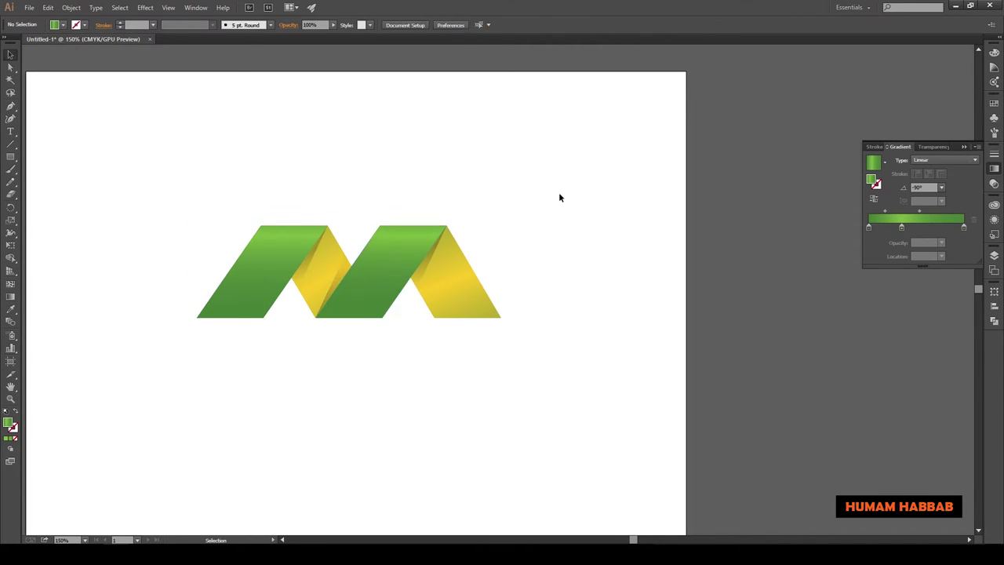
# Step: Try olive end stops with Y 100 and K 52 on the last yellow bar's gradient, angled at about -75.7°
pyautogui.click(471, 274)
pyautogui.doubleClick(917, 227)
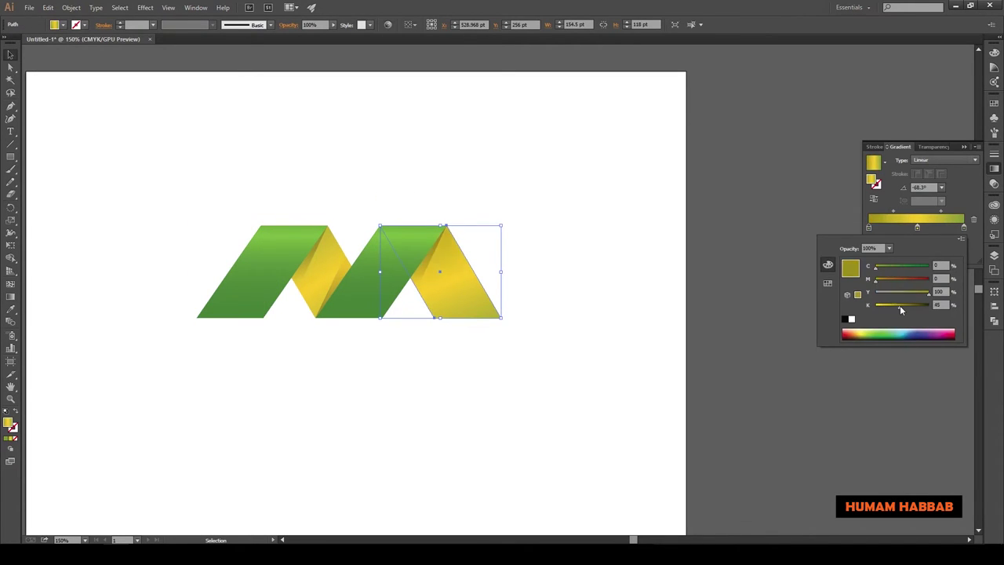
pyautogui.click(870, 228)
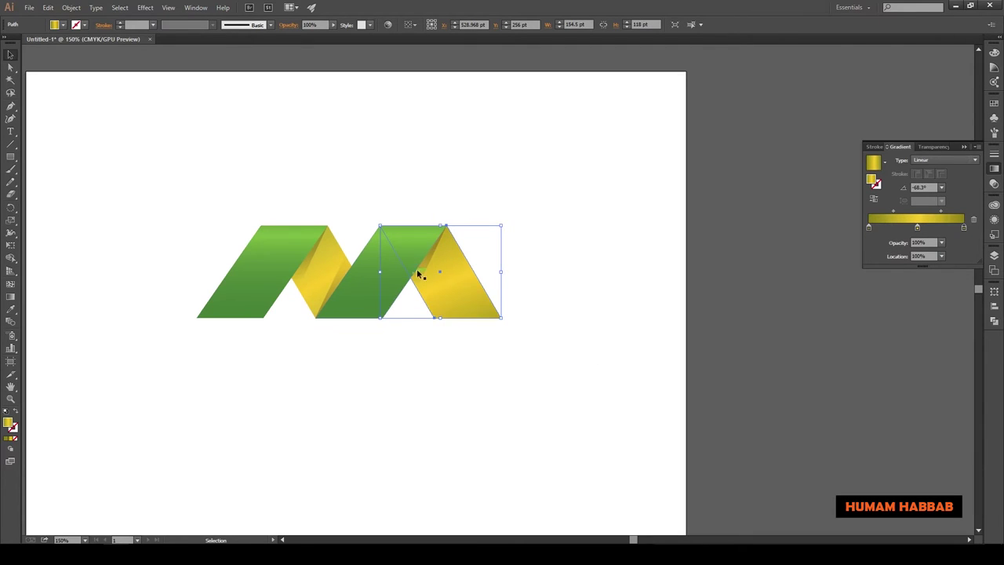
pyautogui.moveTo(458, 339); pyautogui.dragTo(471, 393)
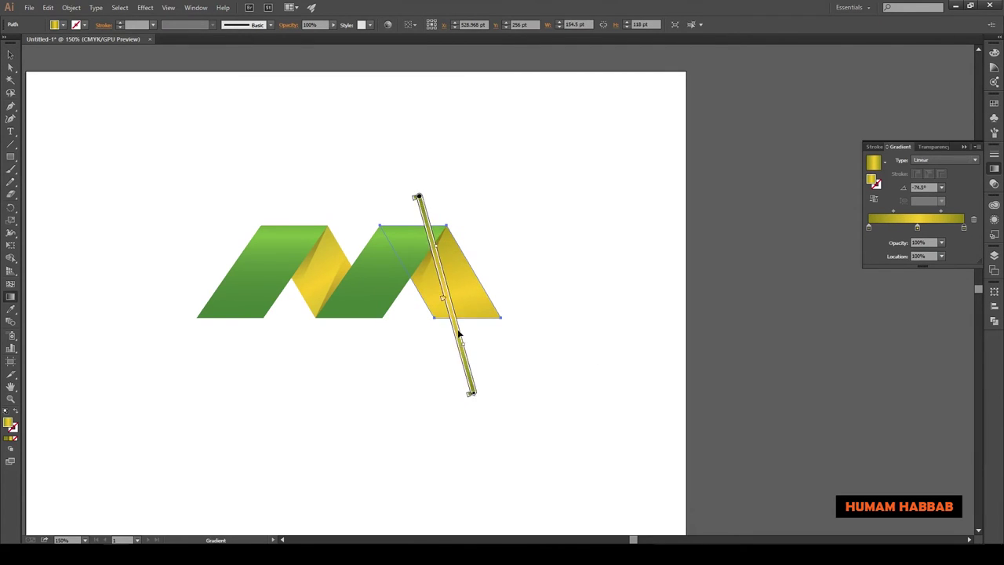
pyautogui.press('v')
pyautogui.click(551, 310)
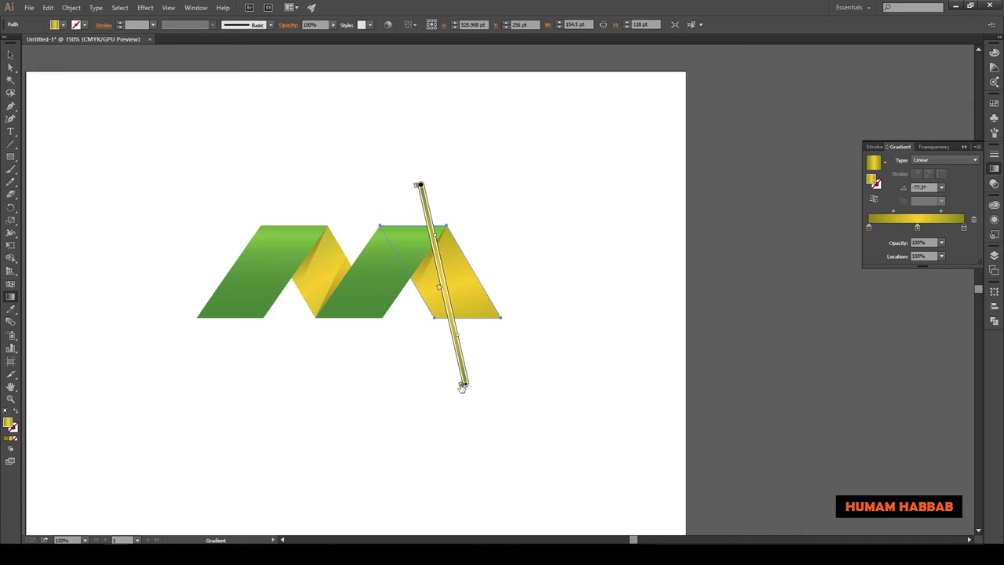
pyautogui.doubleClick(869, 229)
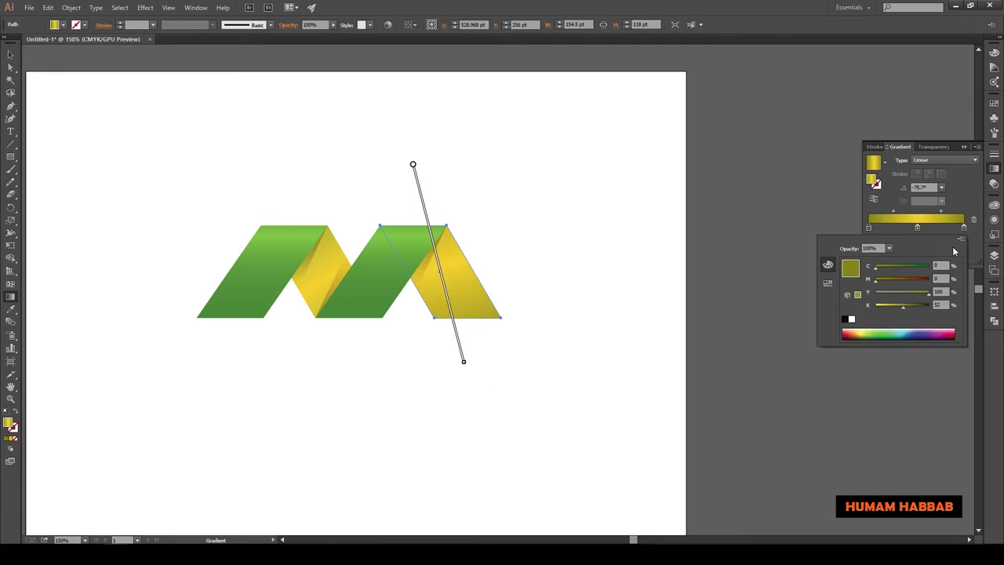
pyautogui.click(411, 367)
pyautogui.moveTo(412, 367); pyautogui.dragTo(481, 340)
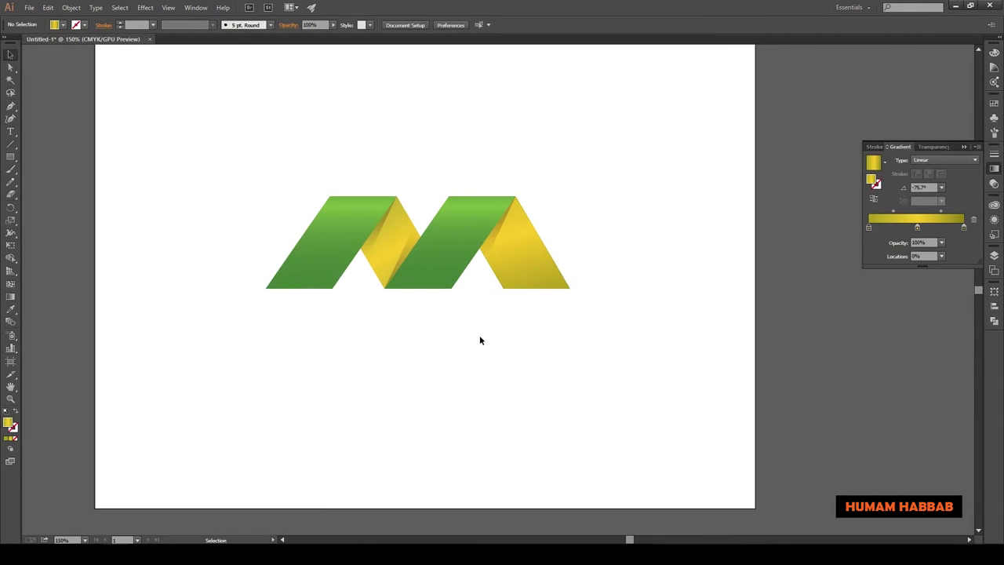
# Step: Make a thin white edge shape on the left green bar and erase it down to the upper and left edges
pyautogui.moveTo(478, 283); pyautogui.dragTo(315, 223)
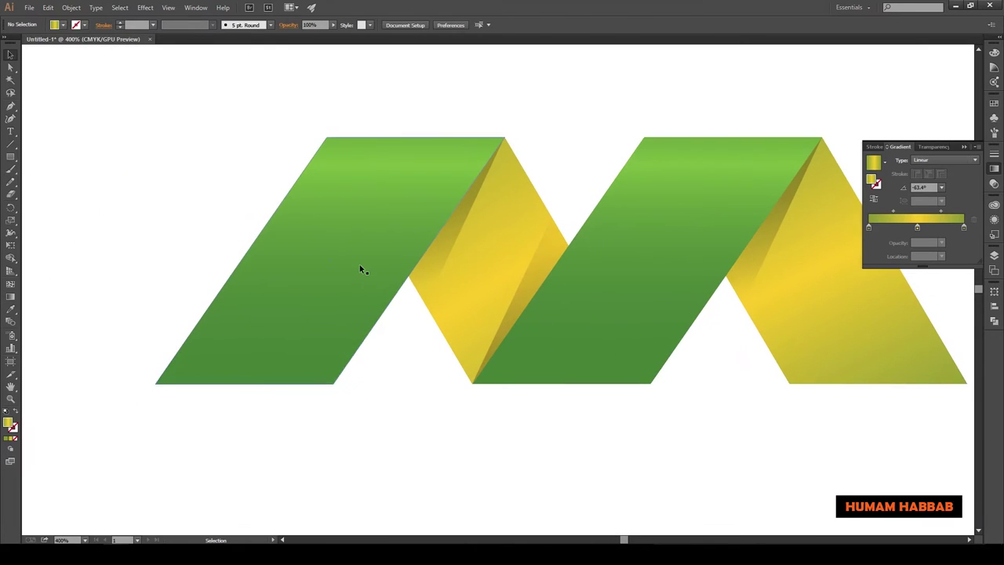
pyautogui.click(360, 265)
pyautogui.press('x')
pyautogui.click(104, 24)
pyautogui.click(56, 81)
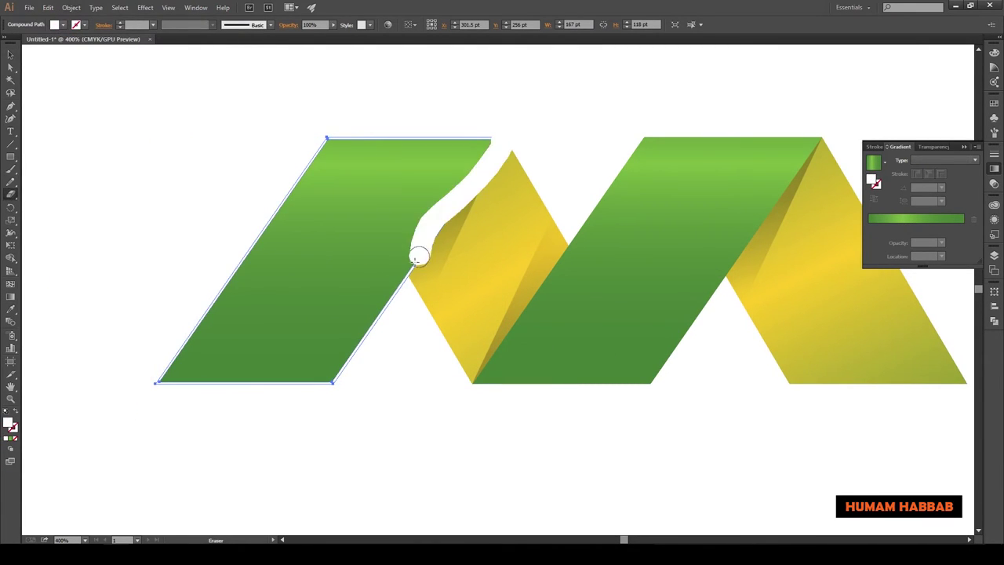
pyautogui.moveTo(418, 257); pyautogui.dragTo(423, 305)
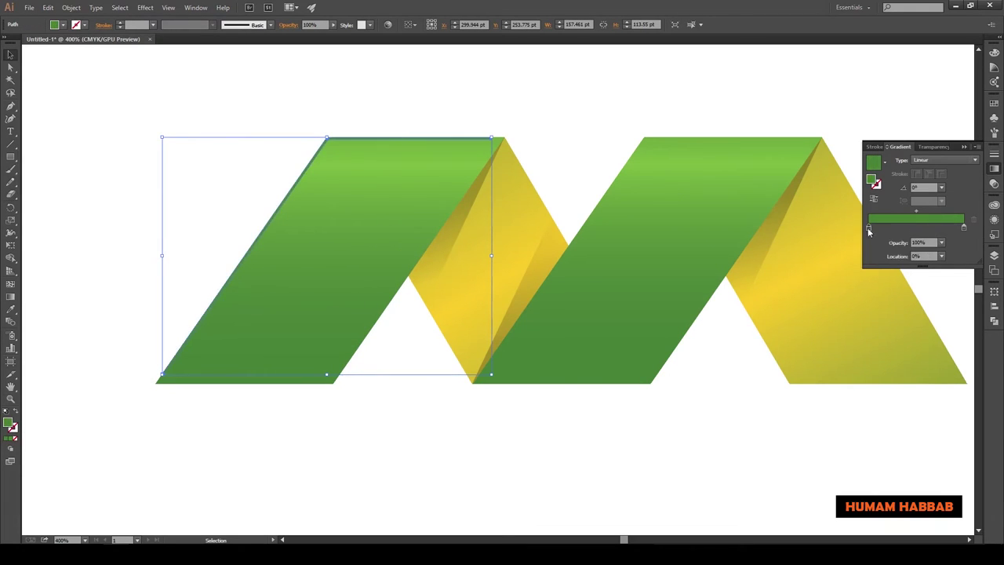
# Step: Fill the thin edge shape with a linear gradient from white to a 0% opacity end stop
pyautogui.doubleClick(869, 228)
pyautogui.click(959, 325)
pyautogui.click(942, 242)
pyautogui.click(922, 252)
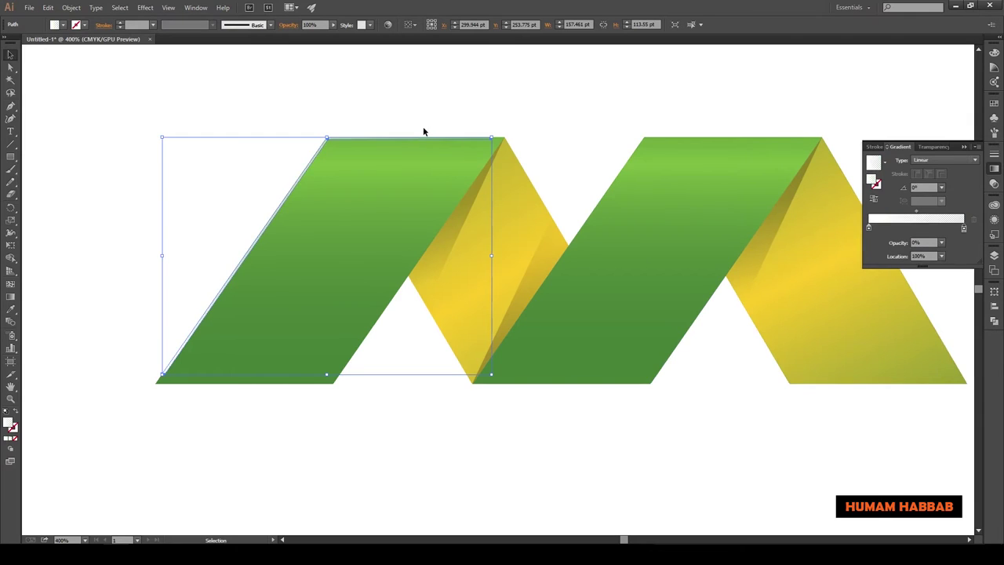
# Step: Change the edge highlight's gradient to radial and angle it at about -65.9° so it fades away from the bar's upper left corner
pyautogui.hotkey('ctrl', 'shift', 'a')
pyautogui.press('v')
pyautogui.hotkey('ctrl', '-')
pyautogui.hotkey('ctrl', '+')
pyautogui.hotkey('ctrl', '+')
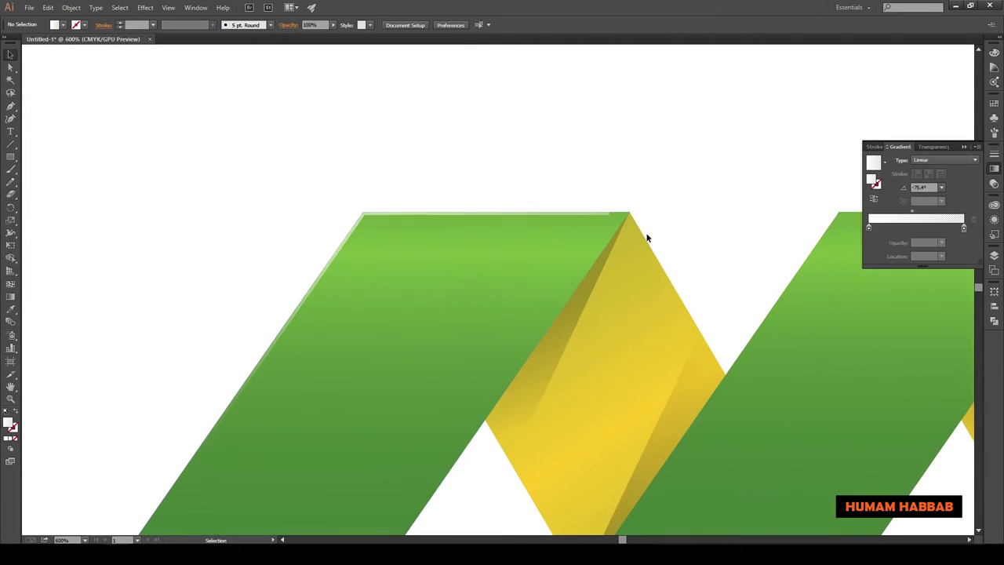
pyautogui.press('g')
pyautogui.moveTo(348, 193); pyautogui.dragTo(455, 422)
pyautogui.moveTo(330, 215); pyautogui.dragTo(426, 442)
pyautogui.hotkey('ctrl', 'shift', 'a')
pyautogui.hotkey('ctrl', '-')
pyautogui.hotkey('ctrl', '-')
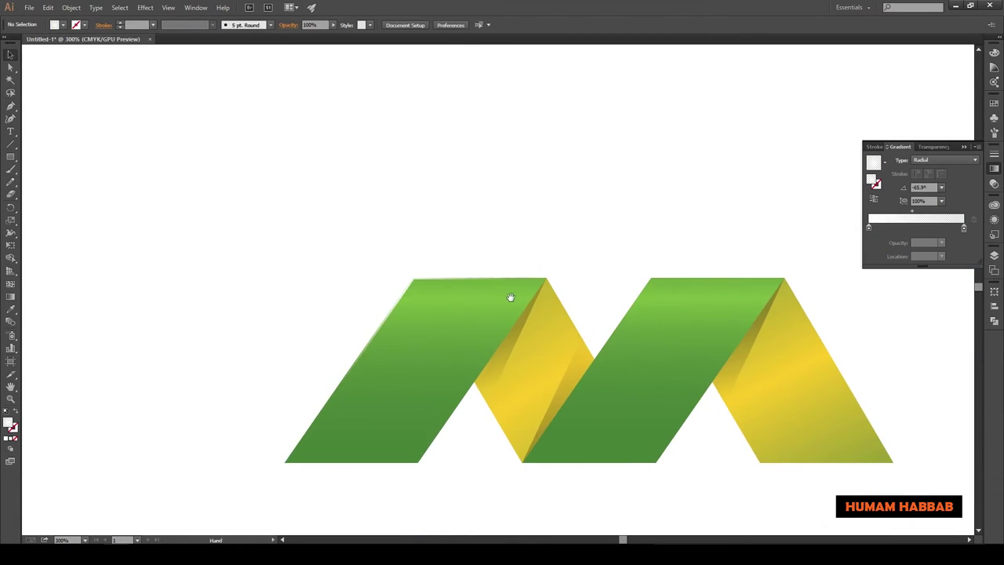
# Step: Place a copy of the white edge highlight along the second green bar's upper and left edges
pyautogui.moveTo(694, 302); pyautogui.dragTo(693, 303)
pyautogui.scroll(5, 557, 287)
pyautogui.hotkey('ctrl', 'shift', 'a')
pyautogui.scroll(-6, 558, 287)
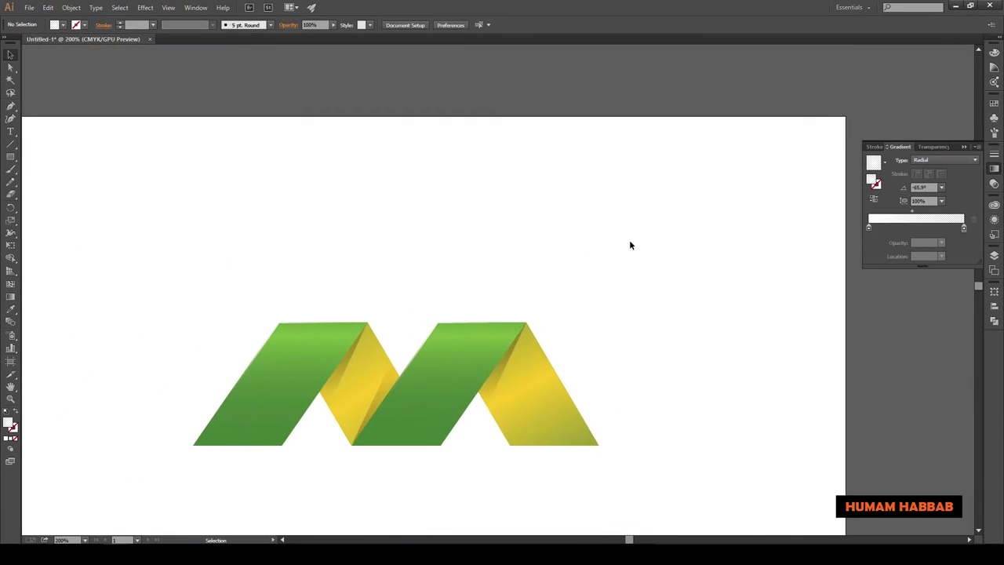
pyautogui.scroll(3, 630, 239)
pyautogui.moveTo(600, 450); pyautogui.dragTo(569, 446)
pyautogui.scroll(-4, 563, 444)
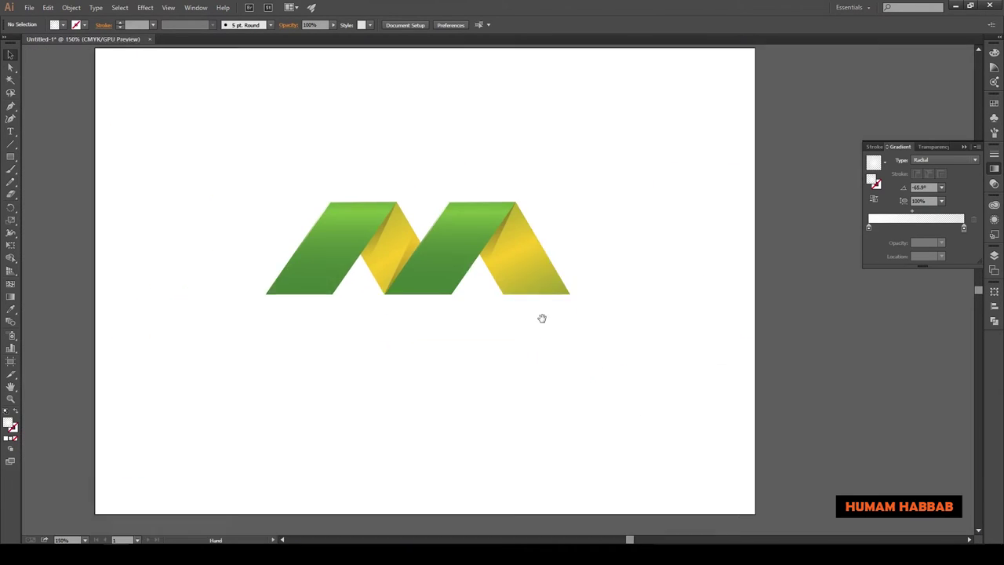
pyautogui.moveTo(556, 338); pyautogui.dragTo(515, 400)
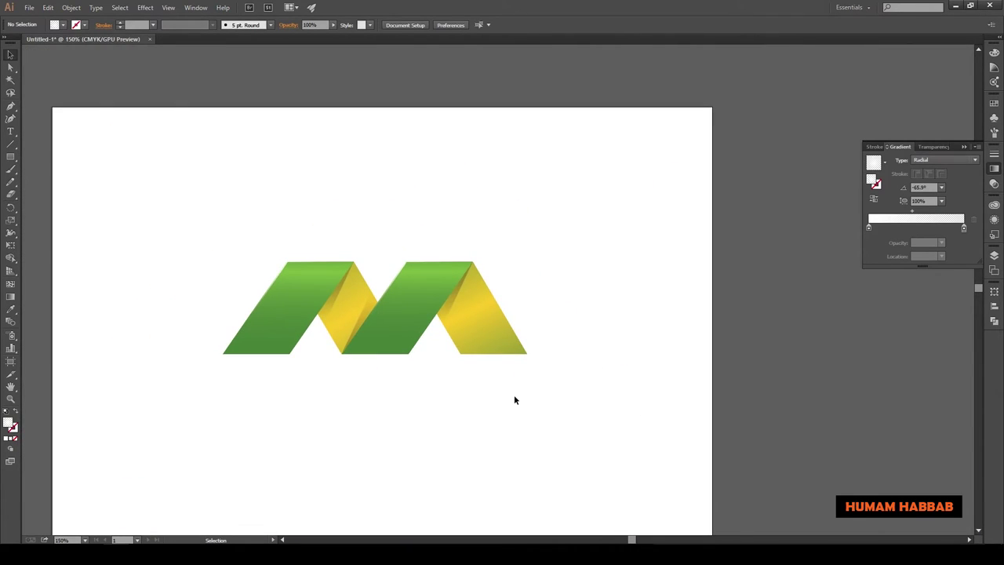
# Step: Try to round the corners of the first yellow bar and second green bar with a radius of about 5.12 pt
pyautogui.press('a')
pyautogui.click(408, 353)
pyautogui.scroll(4, 354, 329)
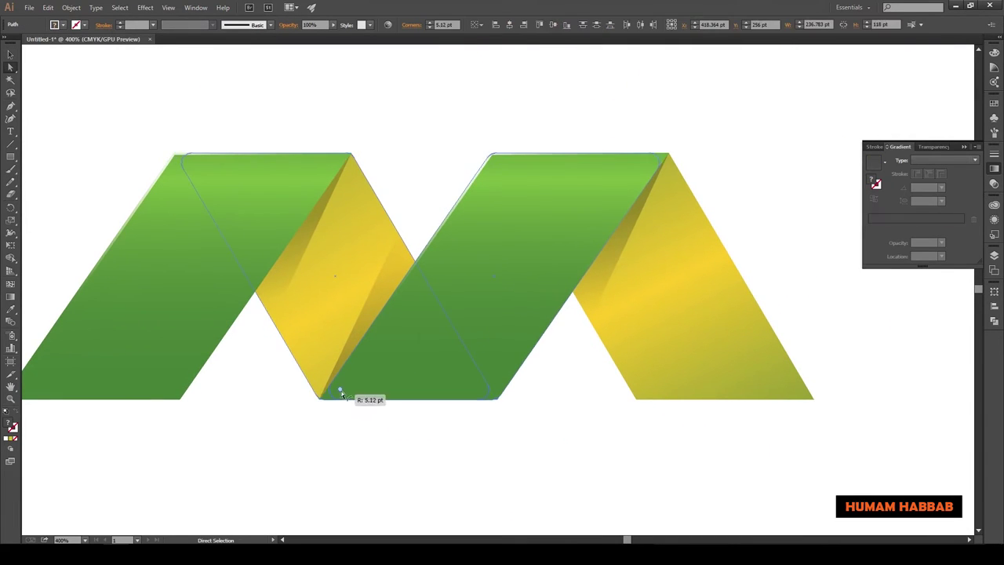
pyautogui.click(362, 469)
pyautogui.hotkey('ctrl', '-')
pyautogui.hotkey('ctrl', '-')
# Step: Copy the left green bar to its left, narrow the copy to a thin slanted stripe and duplicate the stripe
pyautogui.press('v')
pyautogui.click(368, 278)
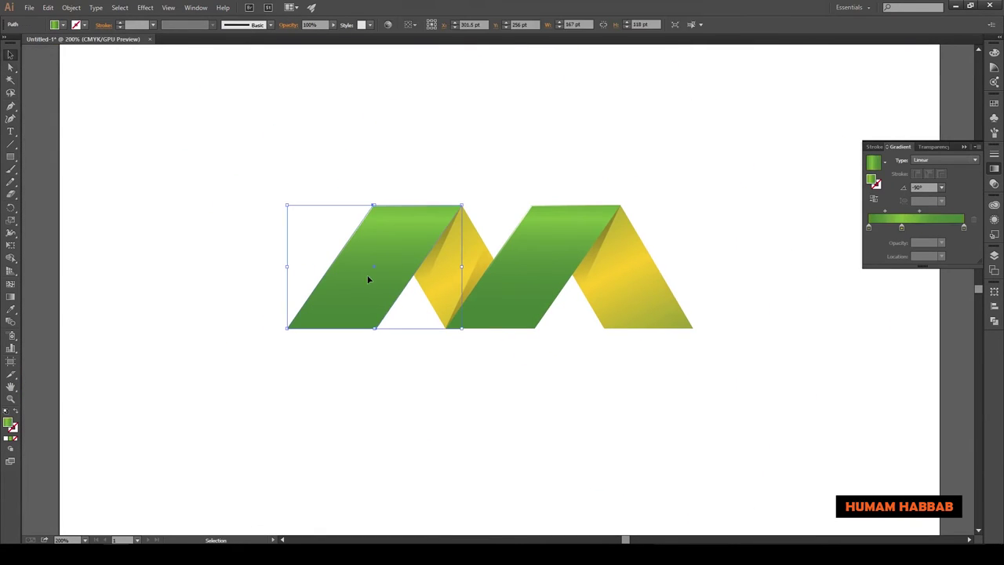
pyautogui.moveTo(368, 278); pyautogui.dragTo(270, 284)
pyautogui.moveTo(306, 348); pyautogui.dragTo(360, 412)
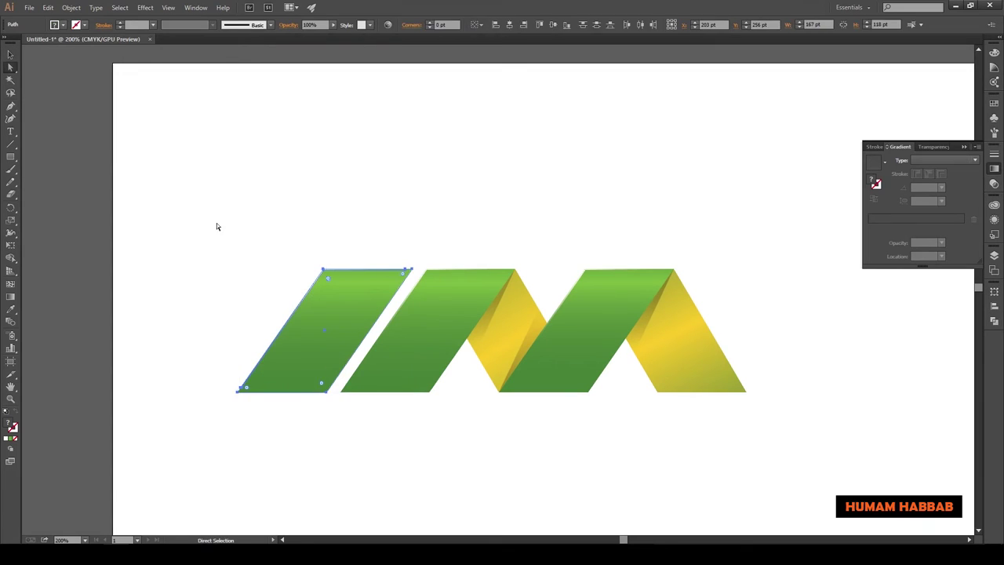
pyautogui.moveTo(237, 390); pyautogui.dragTo(343, 424)
pyautogui.press('v')
pyautogui.moveTo(390, 281); pyautogui.dragTo(347, 280)
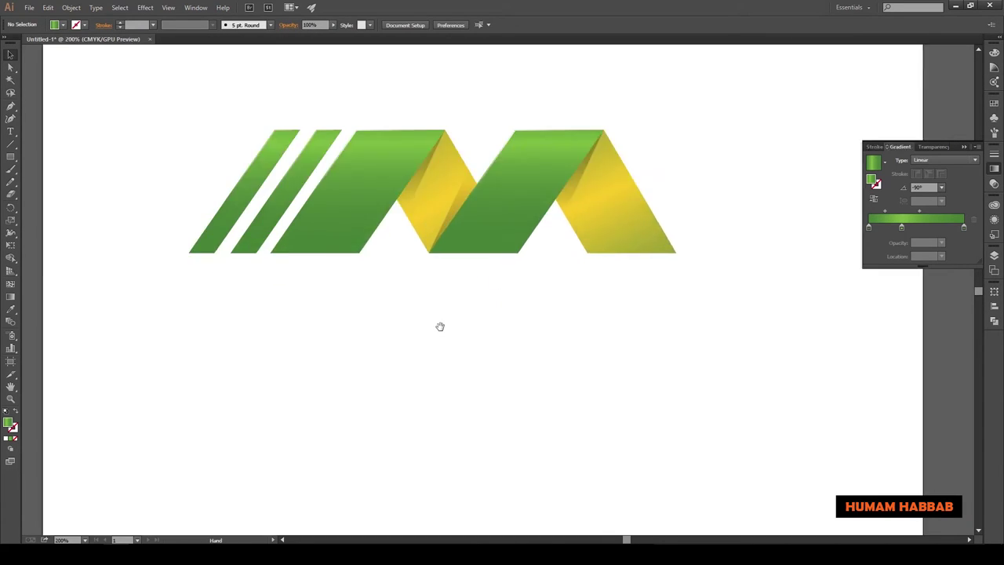
pyautogui.moveTo(440, 327); pyautogui.dragTo(406, 420)
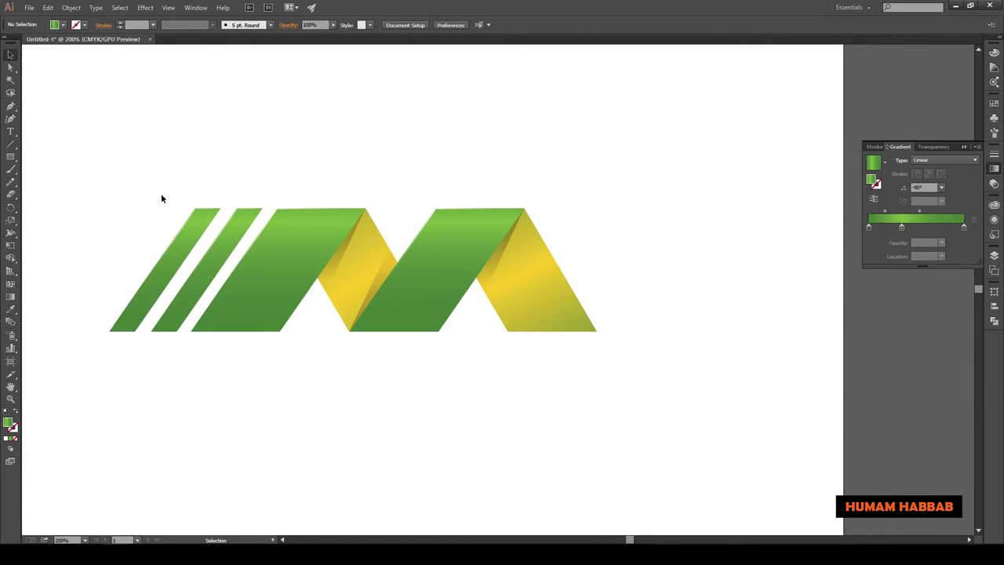
# Step: Delete the two thin green stripes beside the left green bar
pyautogui.moveTo(161, 199); pyautogui.dragTo(235, 259)
pyautogui.press('Delete')
pyautogui.scroll(2, 230, 412)
pyautogui.scroll(-3, 363, 380)
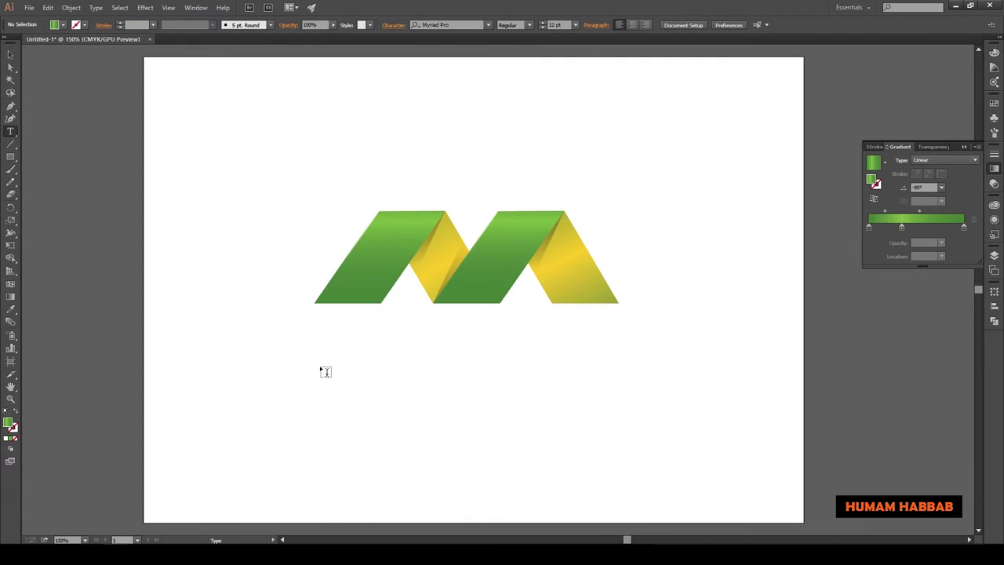
# Step: Add the black text MARK & MAKER below the logo at 60 pt
pyautogui.click(326, 371)
pyautogui.click(500, 24)
pyautogui.click(514, 199)
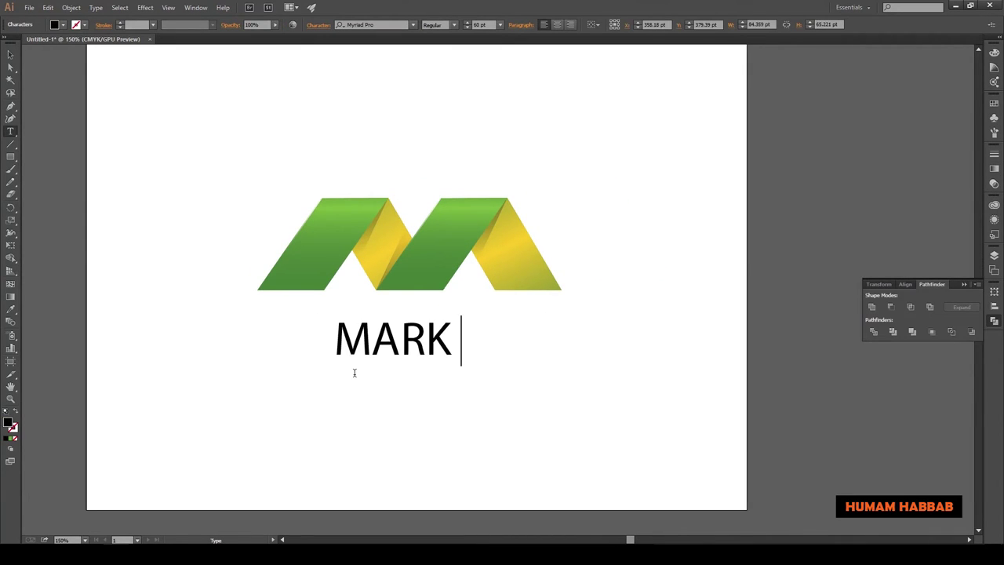
pyautogui.write('KER')
pyautogui.press('Escape')
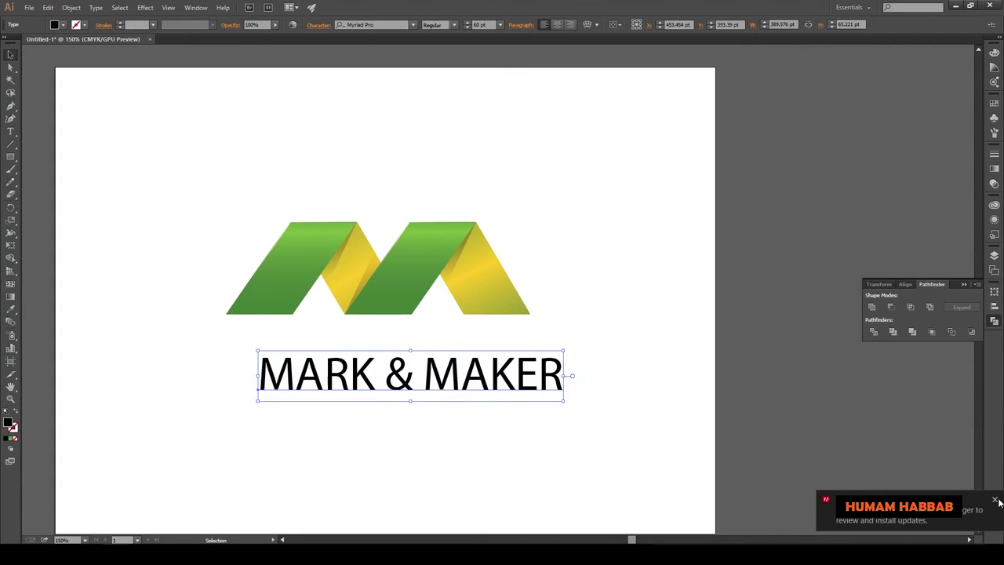
# Step: Set the text's font to Cassannet Bold and place a copy of it further below
pyautogui.click(392, 24)
pyautogui.scroll(5, 440, 157)
pyautogui.write('br')
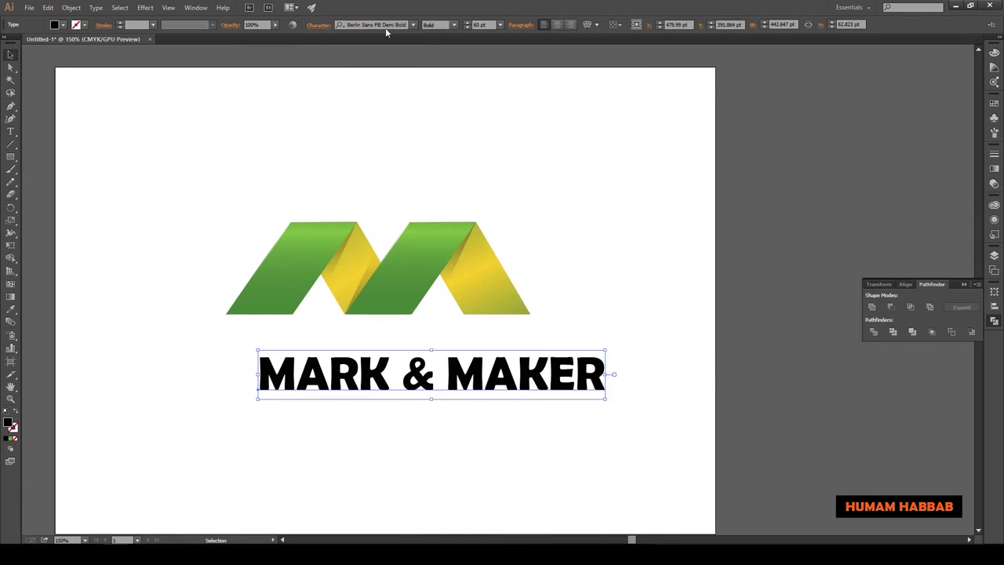
pyautogui.write('cas')
pyautogui.moveTo(377, 397); pyautogui.dragTo(343, 430)
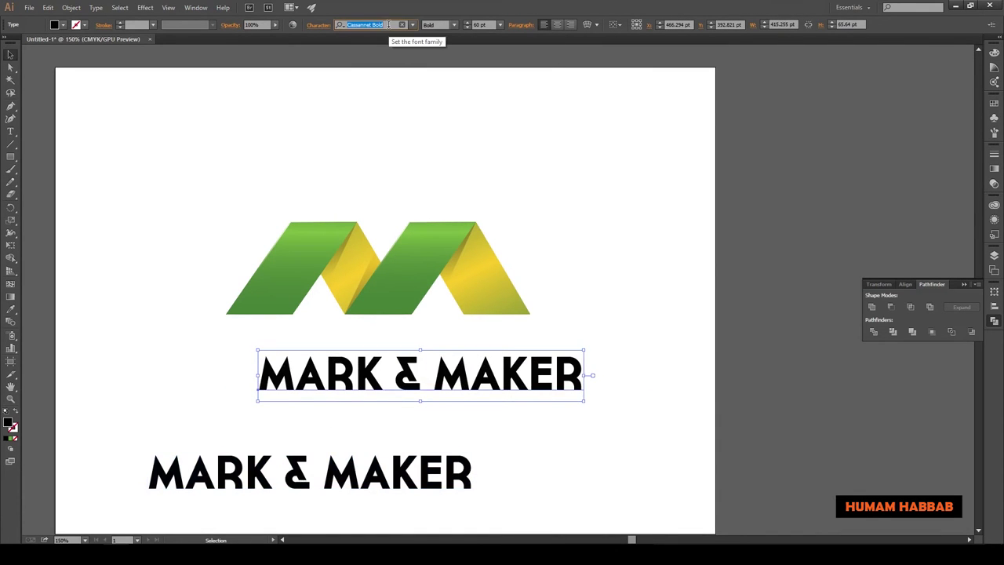
# Step: Try alternative fonts on the text below the logo and place a copy in a narrow condensed font above the logo
pyautogui.press('Down')
pyautogui.press('Down')
pyautogui.press('Down')
pyautogui.press('Down')
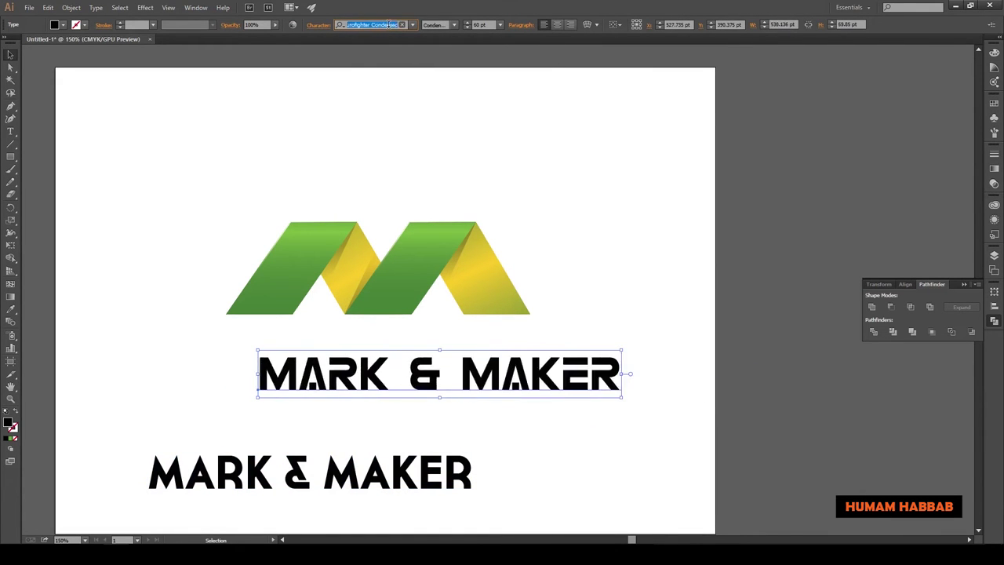
pyautogui.press('Down')
pyautogui.press('Down')
pyautogui.press('Down')
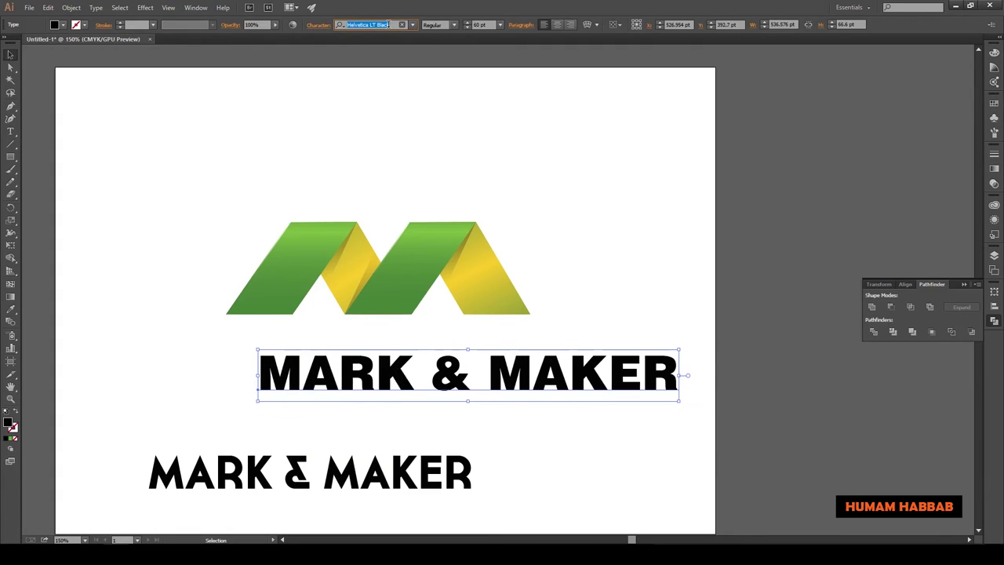
pyautogui.press('Down')
pyautogui.press('Down')
pyautogui.press('Down')
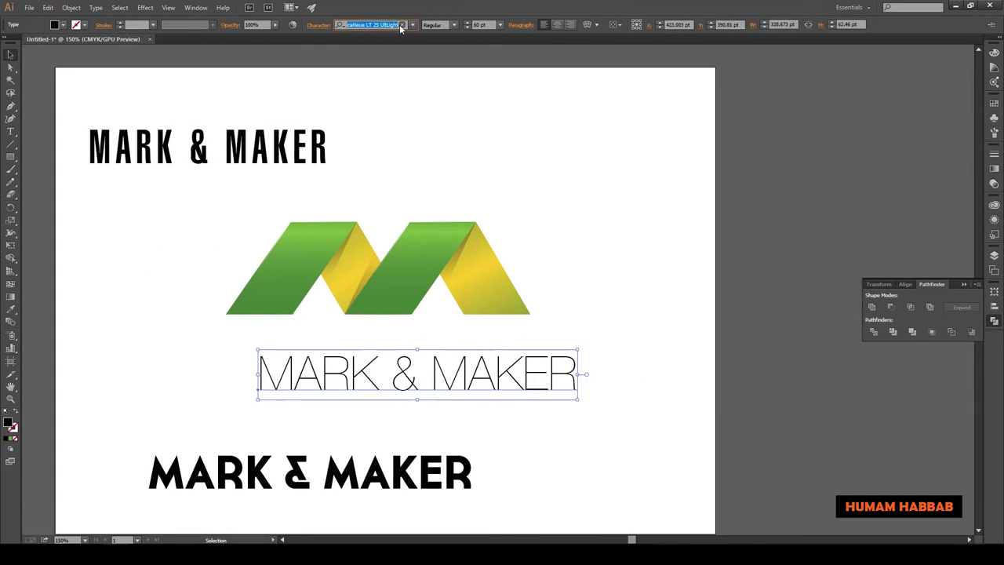
# Step: Set the main text's font to Jaapokki Regular and scale it to about 52.48 pt, fitting the logo's width directly beneath it
pyautogui.press('Down')
pyautogui.press('Down')
pyautogui.press('Down')
pyautogui.press('Down')
pyautogui.press('Down')
pyautogui.press('Down')
pyautogui.press('Down')
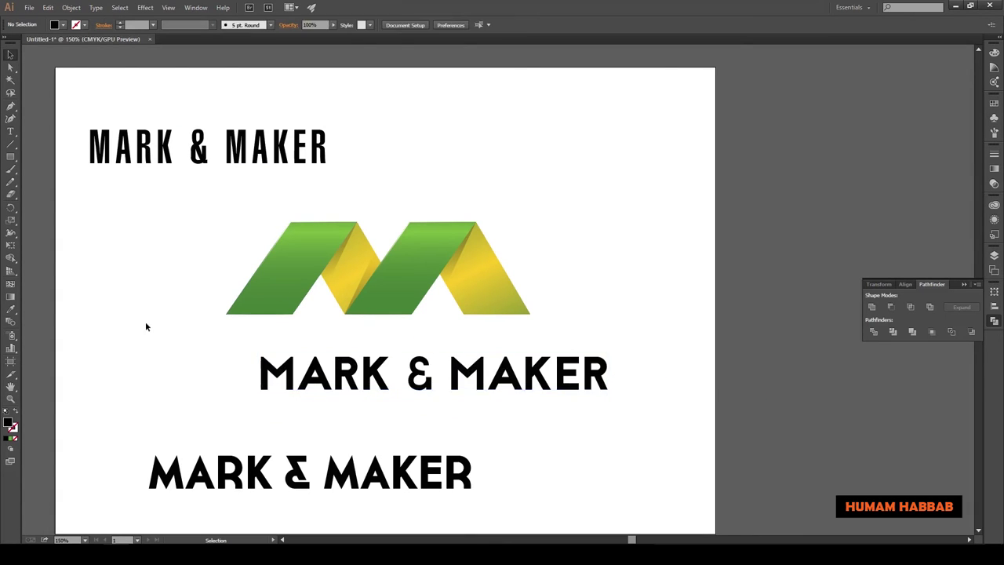
pyautogui.moveTo(431, 369); pyautogui.dragTo(379, 352)
pyautogui.click(98, 282)
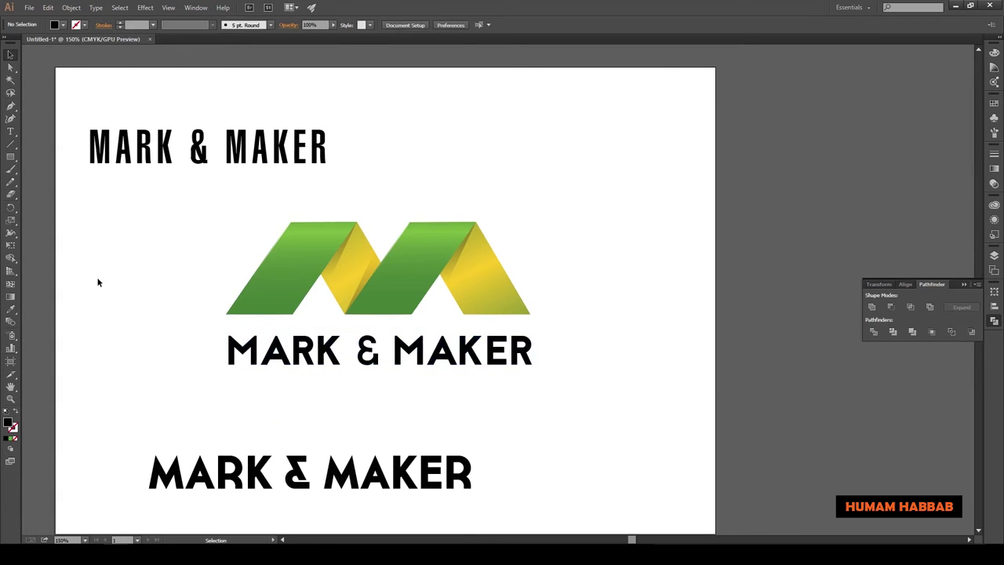
# Step: Draw a black-outlined guide rectangle as wide as the logo directly below it and fit the MARK & MAKER text to its width
pyautogui.moveTo(293, 364); pyautogui.dragTo(531, 372)
pyautogui.hotkey('shift', 'x')
pyautogui.press('v')
pyautogui.click(424, 353)
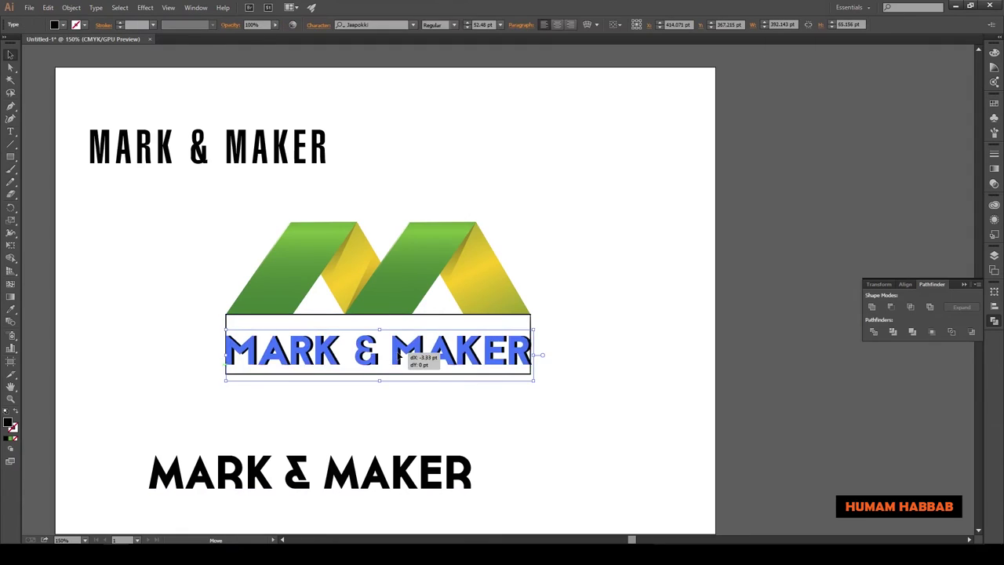
pyautogui.press('z')
pyautogui.click(471, 289)
pyautogui.hotkey('ctrl', '-')
pyautogui.press('v')
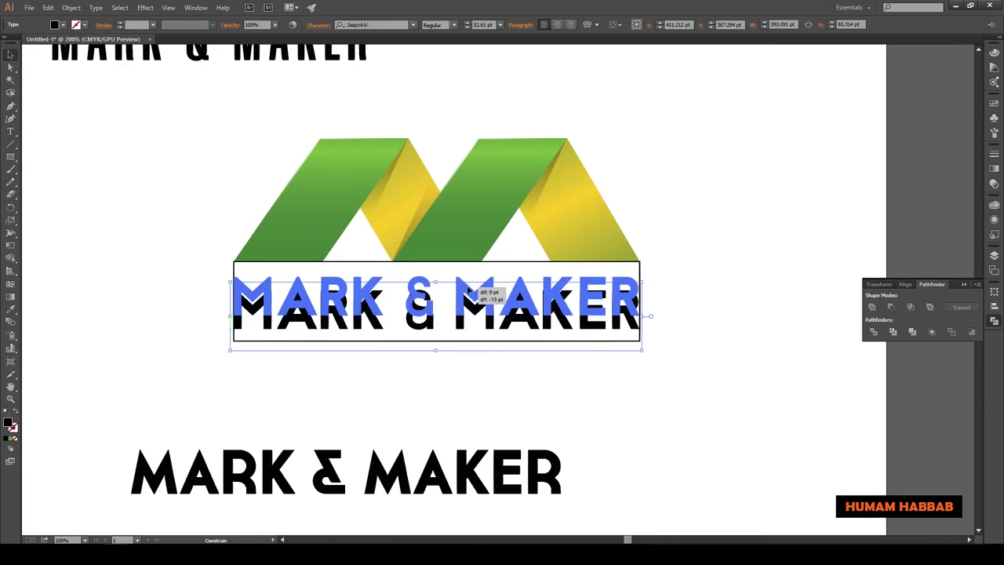
# Step: Remove the guide rectangle and center the logo on the artboard
pyautogui.click(473, 343)
pyautogui.hotkey('ctrl', '-')
pyautogui.click(351, 197)
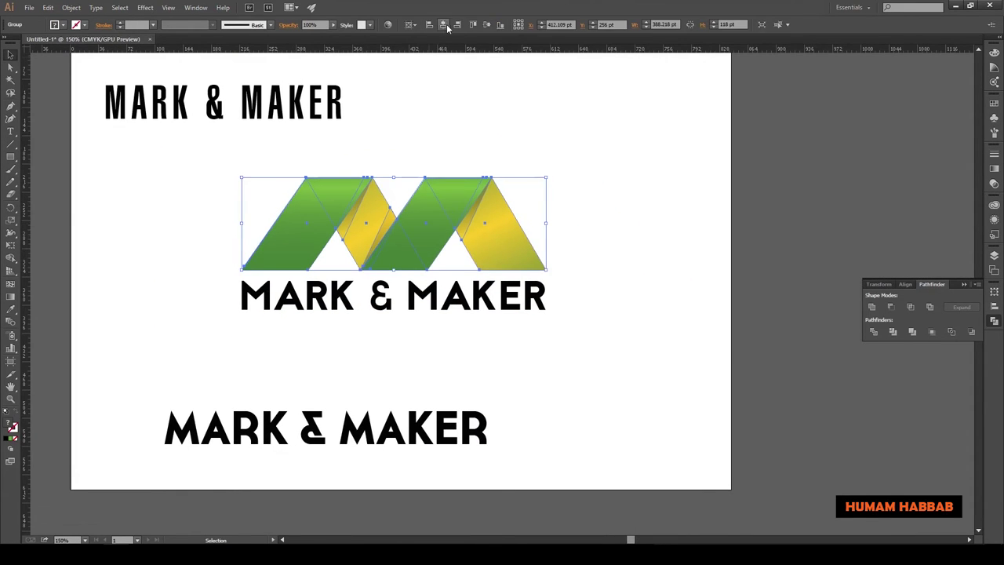
pyautogui.moveTo(352, 196); pyautogui.dragTo(351, 227)
# Step: Convert the main text to outlines and nudge it down into place beneath the logo
pyautogui.rightClick(533, 243)
pyautogui.click(571, 311)
pyautogui.hotkey('shift', 'Down')
pyautogui.hotkey('shift', 'Down')
pyautogui.hotkey('shift', 'Down')
pyautogui.hotkey('shift', 'Down')
pyautogui.hotkey('shift', 'Down')
pyautogui.hotkey('shift', 'Down')
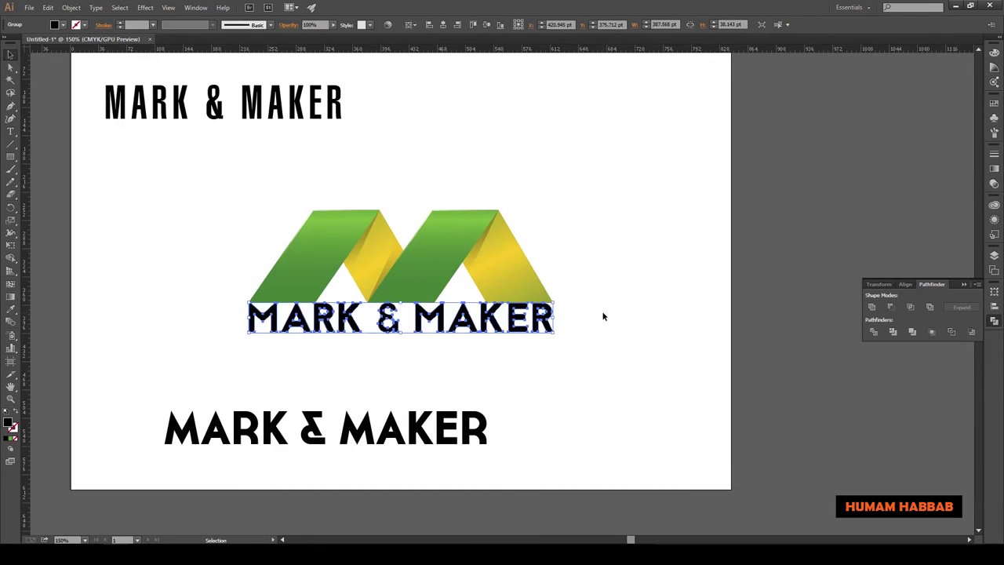
# Step: Move the condensed and Cassannet Bold text copies off the artboard onto the empty canvas beside it
pyautogui.hotkey('ctrl', '-')
pyautogui.moveTo(385, 392); pyautogui.dragTo(749, 230)
pyautogui.moveTo(334, 427); pyautogui.dragTo(785, 358)
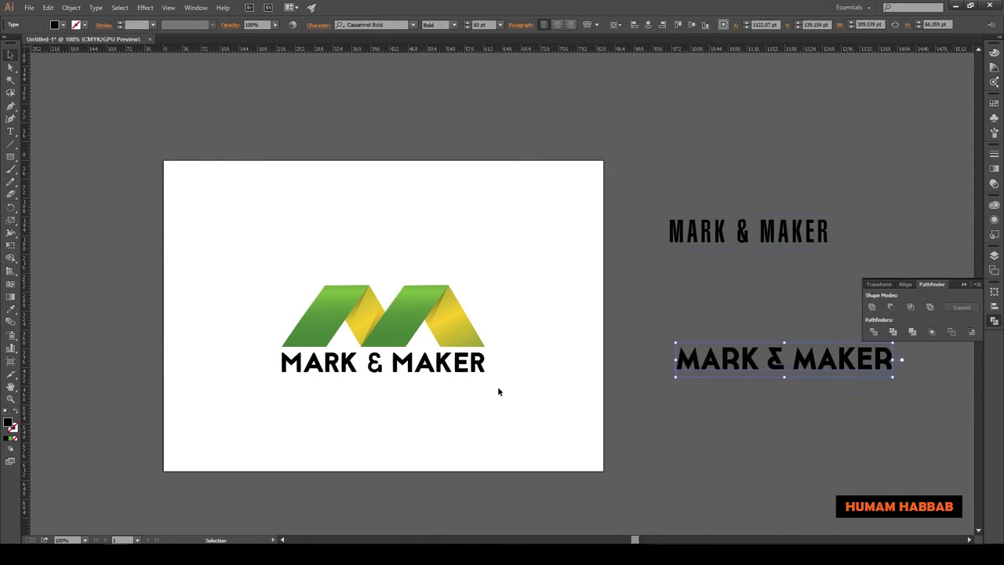
# Step: Fill the text beneath the logo with a white-to-black linear gradient at -90°
pyautogui.click(483, 329)
pyautogui.hotkey('ctrl', '+')
pyautogui.click(416, 382)
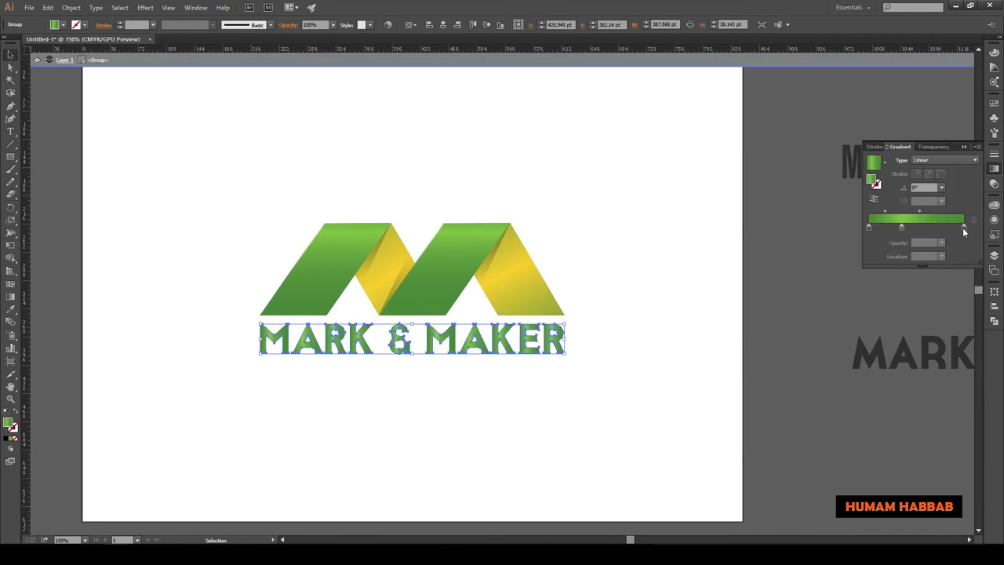
pyautogui.click(63, 24)
pyautogui.click(36, 65)
pyautogui.press('g')
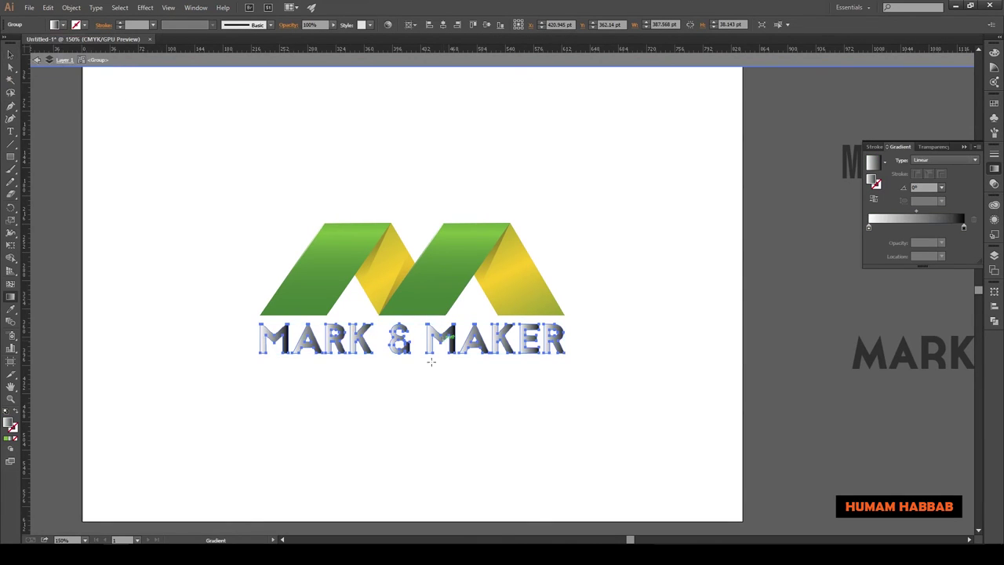
pyautogui.press('v')
pyautogui.click(445, 384)
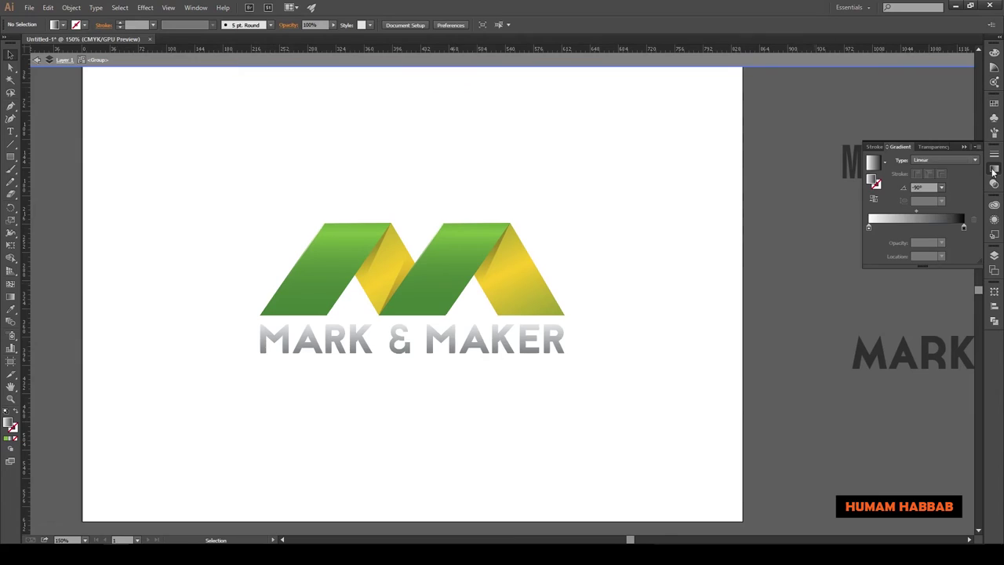
pyautogui.moveTo(474, 360); pyautogui.dragTo(452, 354)
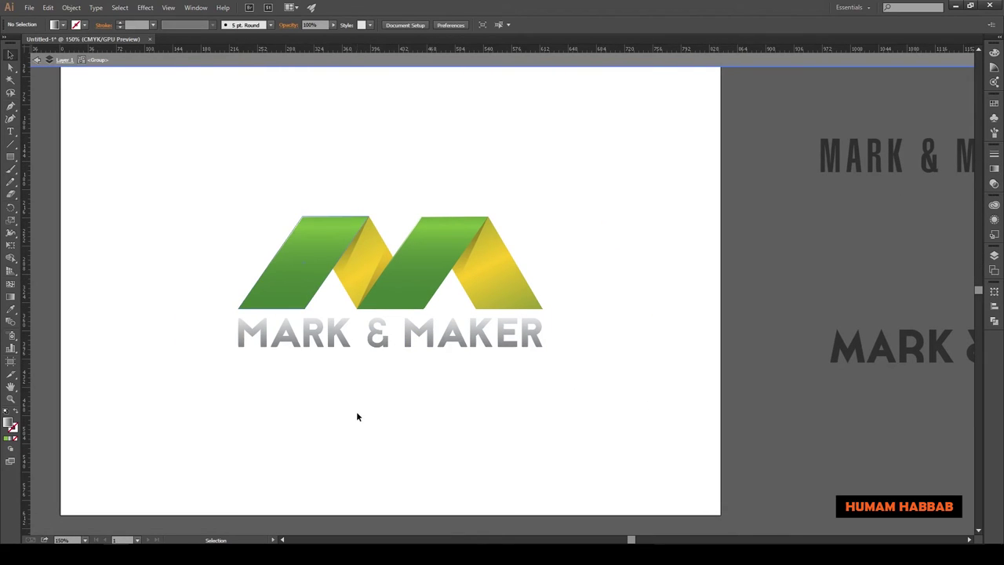
# Step: Draw a triangular gradient-filled shadow with the Pen tool behind the foot of the first green panel at 25% opacity
pyautogui.press('p')
pyautogui.hotkey('ctrl', '=')
pyautogui.click(314, 366)
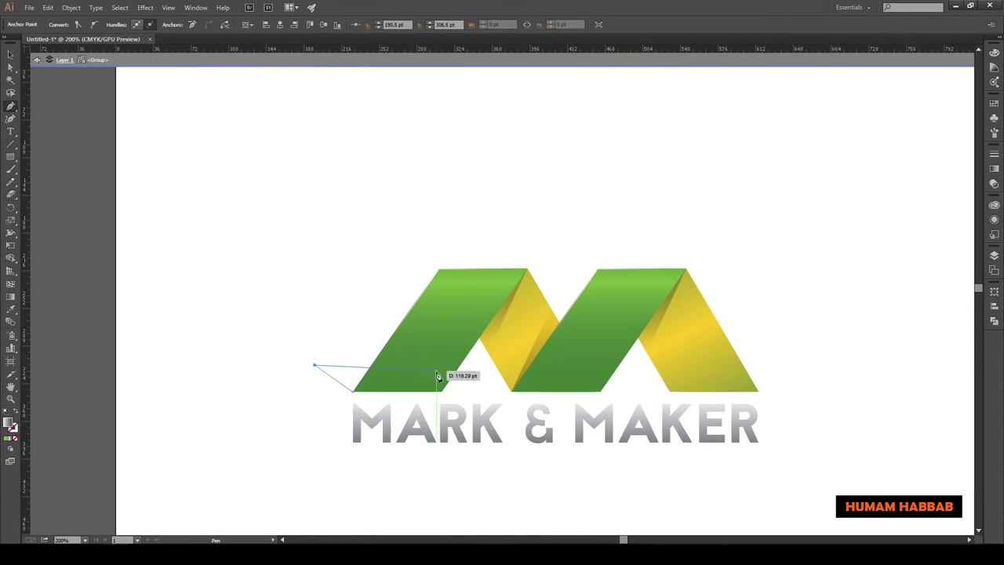
pyautogui.click(440, 365)
pyautogui.click(353, 390)
pyautogui.press('v')
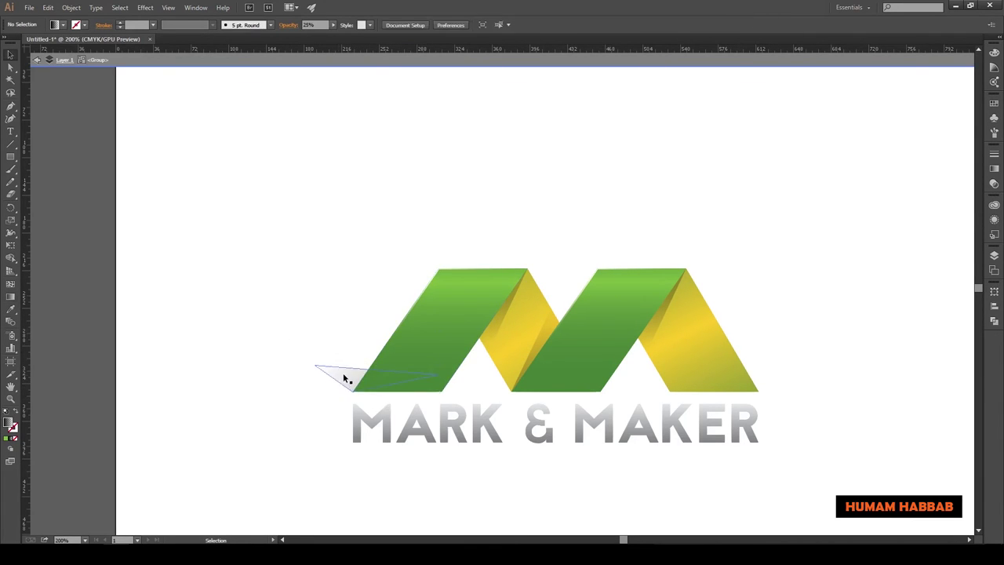
# Step: Copy the triangular shadow behind the feet of both yellow panels
pyautogui.moveTo(503, 379); pyautogui.dragTo(654, 395)
pyautogui.hotkey('ctrl', '=')
pyautogui.hotkey('ctrl', '=')
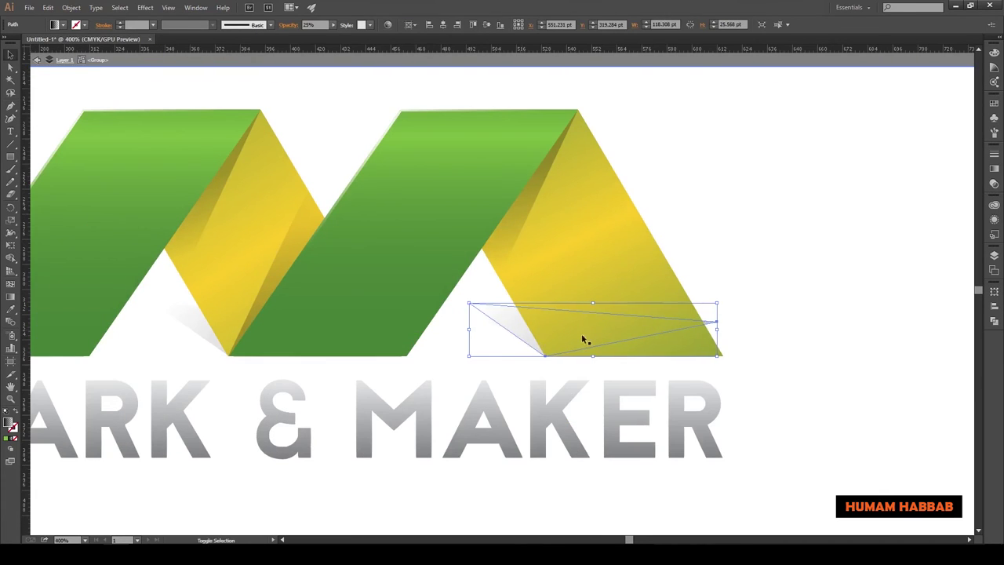
pyautogui.click(755, 312)
pyautogui.press('v')
pyautogui.hotkey('ctrl', '-')
pyautogui.hotkey('ctrl', '-')
pyautogui.hotkey('ctrl', '-')
pyautogui.click(600, 324)
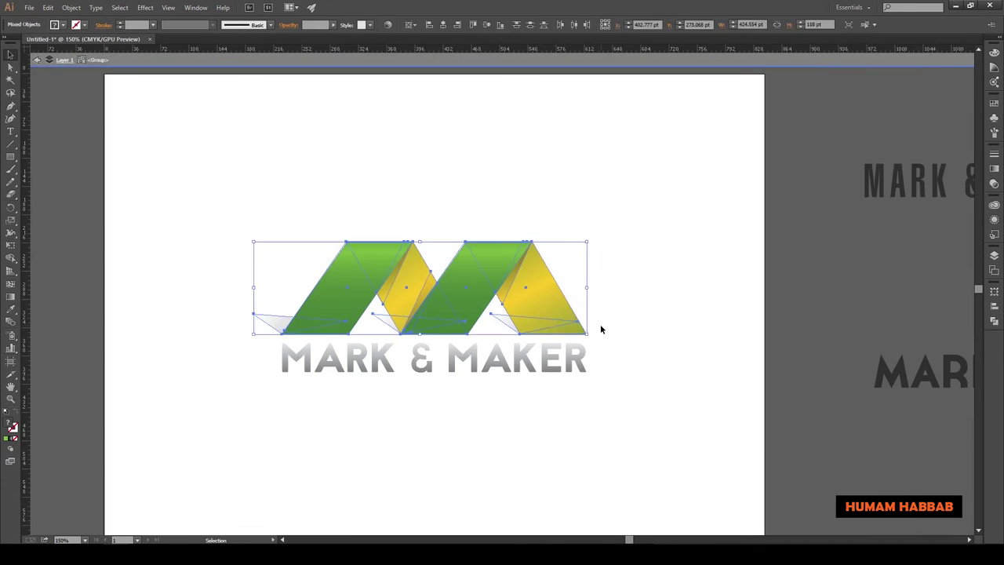
pyautogui.click(408, 394)
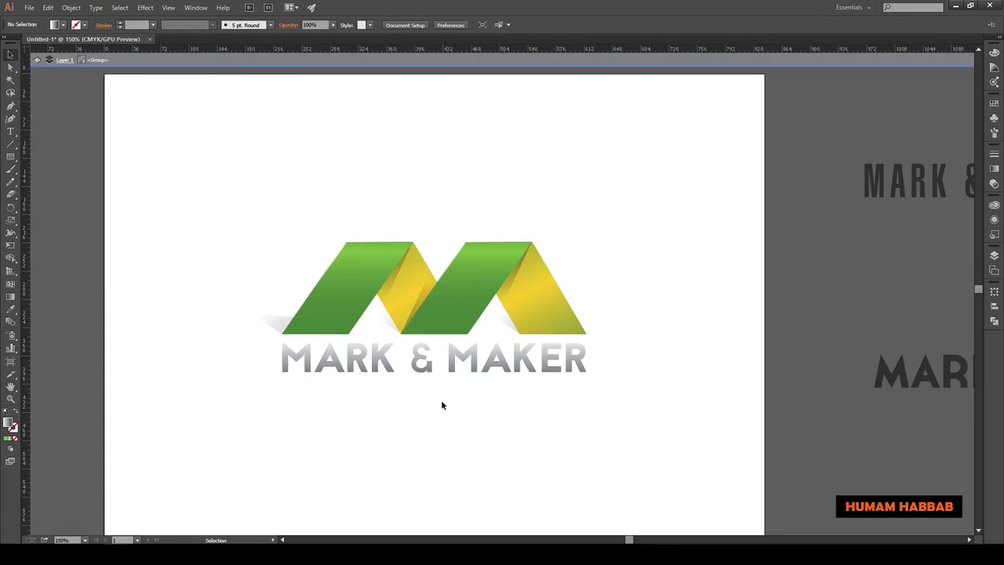
# Step: Set the fill of the text beneath the logo to solid black
pyautogui.moveTo(441, 400); pyautogui.dragTo(362, 393)
pyautogui.click(353, 346)
pyautogui.doubleClick(10, 424)
pyautogui.press('Return')
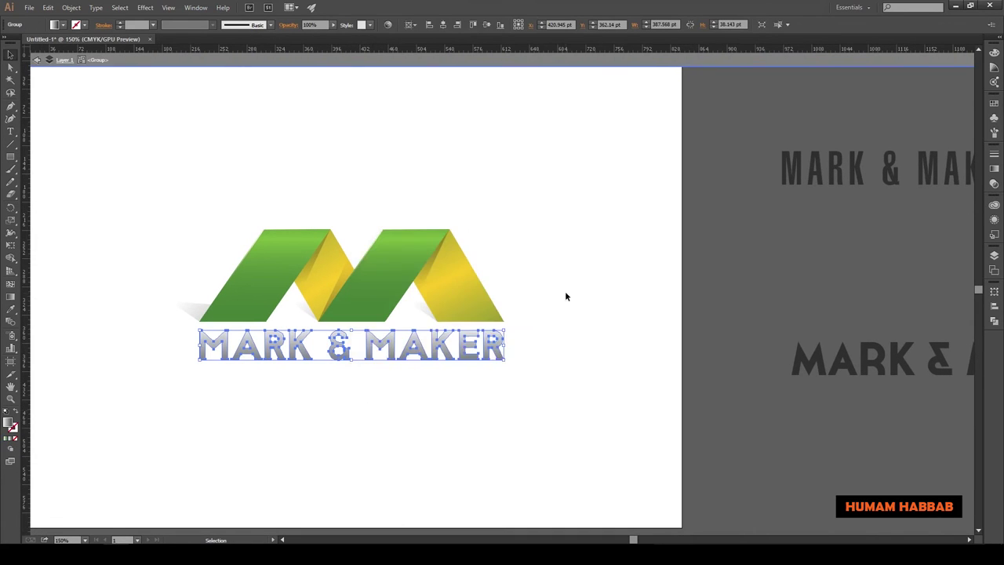
pyautogui.click(11, 426)
pyautogui.doubleClick(10, 424)
pyautogui.click(392, 334)
pyautogui.press('Return')
pyautogui.click(518, 291)
pyautogui.hotkey('ctrl', '-')
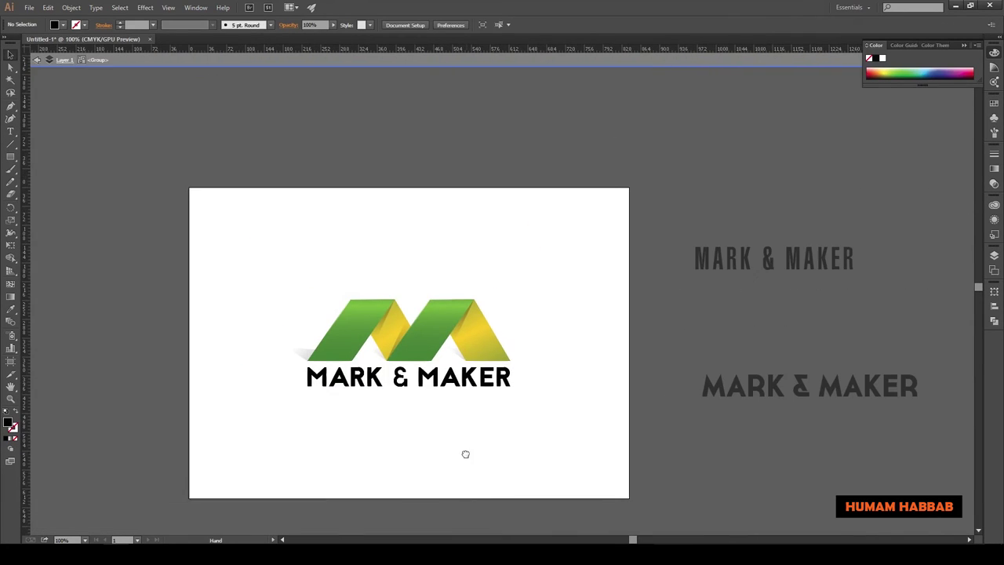
# Step: Move the stacked logo to the artboard's upper left and place a copy in the lower half
pyautogui.click(471, 343)
pyautogui.moveTo(567, 385); pyautogui.dragTo(498, 296)
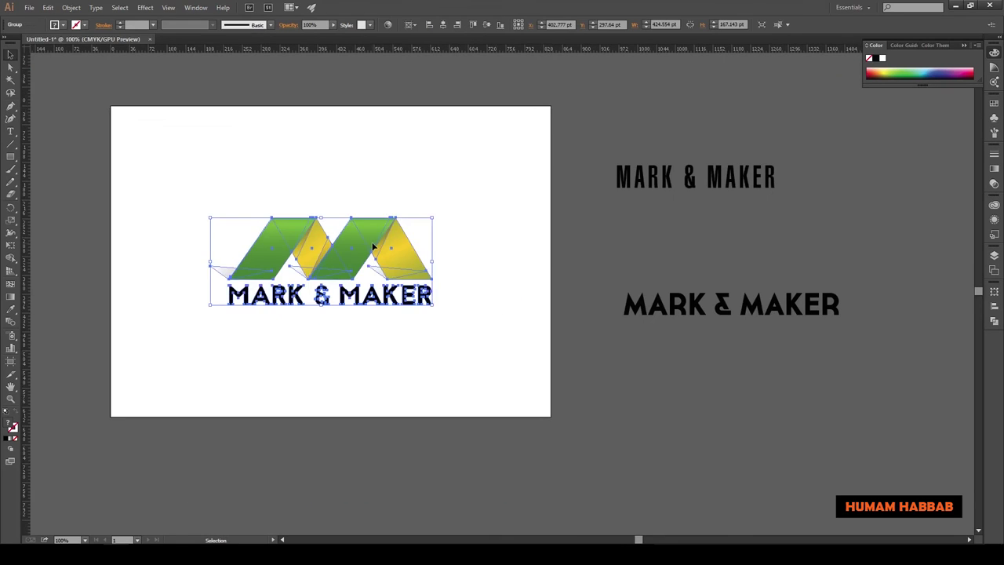
pyautogui.moveTo(364, 248); pyautogui.dragTo(395, 294)
pyautogui.doubleClick(395, 294)
# Step: Scale down the mark in the lower copy and place its text beside it as a horizontal version
pyautogui.moveTo(329, 259); pyautogui.dragTo(222, 310)
pyautogui.moveTo(389, 336); pyautogui.dragTo(442, 329)
pyautogui.moveTo(514, 313); pyautogui.dragTo(406, 351)
pyautogui.click(392, 340)
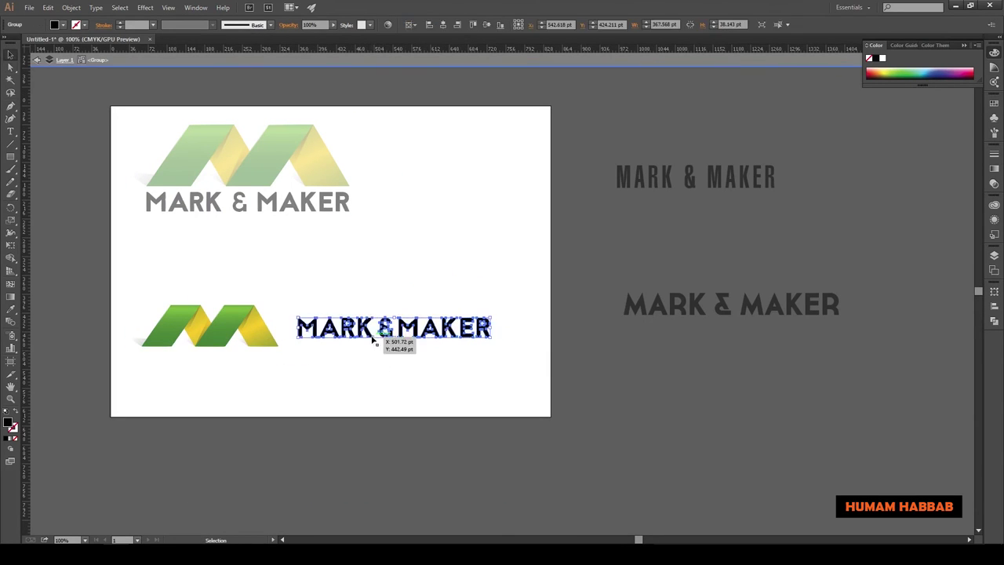
# Step: Scale the horizontal version's text to the mark's height and align the two
pyautogui.moveTo(494, 321); pyautogui.dragTo(693, 306)
pyautogui.click(350, 385)
pyautogui.click(471, 329)
pyautogui.moveTo(692, 349); pyautogui.dragTo(365, 323)
pyautogui.click(343, 353)
pyautogui.scroll(6, 343, 354)
pyautogui.click(471, 337)
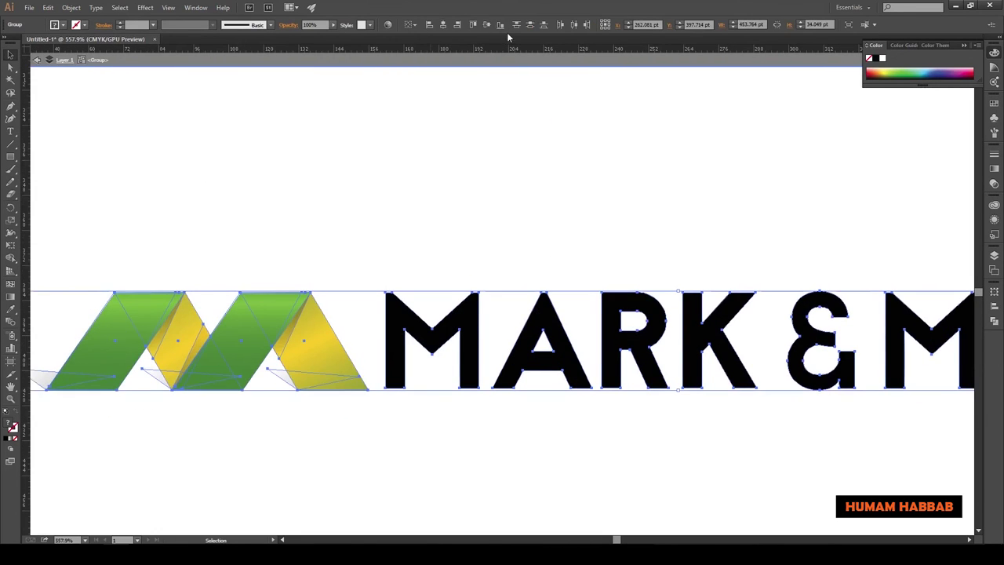
# Step: Scale down the ampersand in the horizontal version's text
pyautogui.hscroll(2, 506, 316)
pyautogui.click(695, 307)
pyautogui.moveTo(736, 379); pyautogui.dragTo(729, 368)
pyautogui.press('Escape')
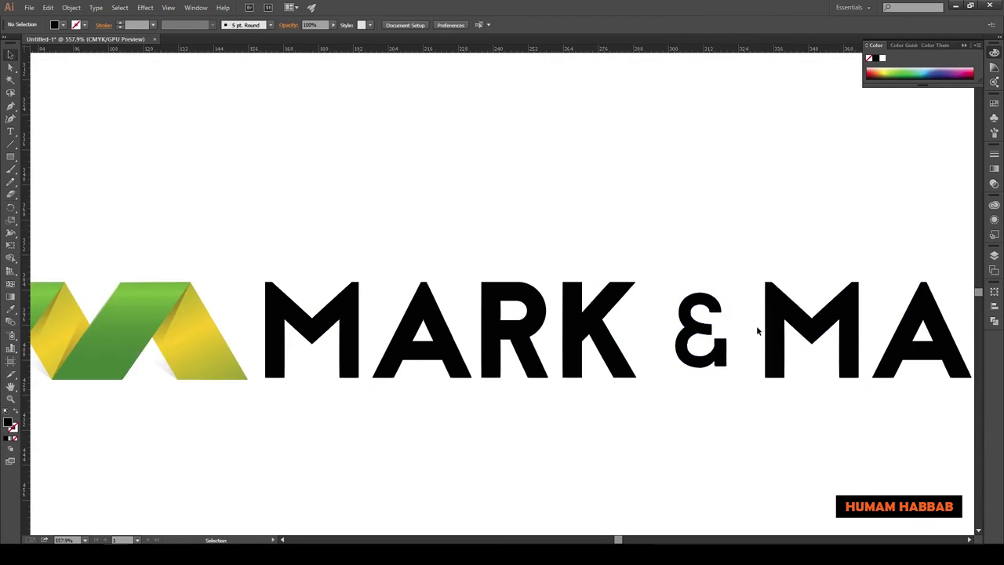
# Step: Shift the MAKER letters of the horizontal version closer to the ampersand
pyautogui.hotkey('ctrl', '-')
pyautogui.press('a')
pyautogui.moveTo(917, 226); pyautogui.dragTo(480, 382)
pyautogui.press('Left')
pyautogui.press('Left')
pyautogui.press('Left')
pyautogui.press('v')
pyautogui.hotkey('ctrl', 'a')
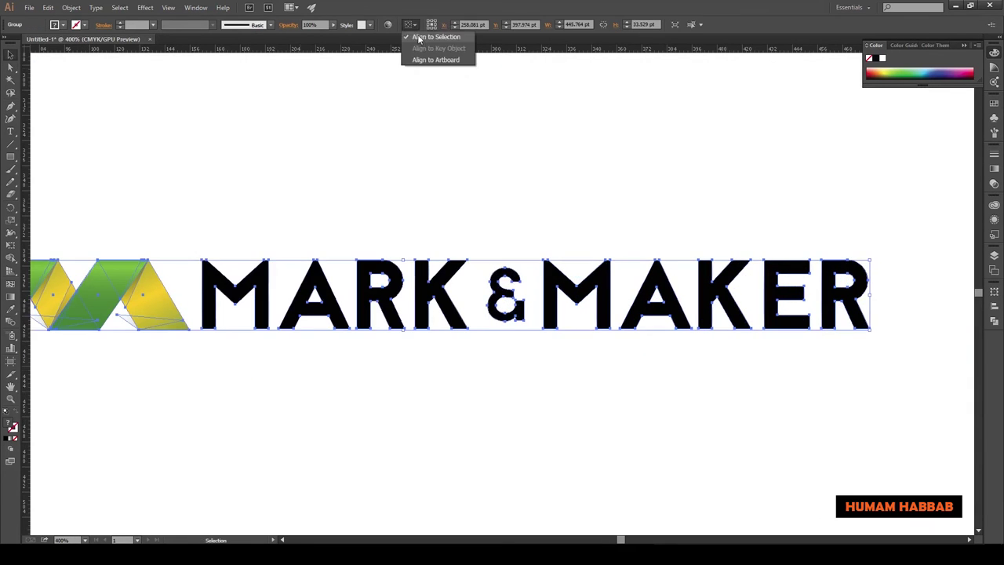
# Step: Widen the gap between the mark and the text in the horizontal version
pyautogui.hotkey('ctrl', '+')
pyautogui.hotkey('ctrl', '+')
pyautogui.hotkey('ctrl', '+')
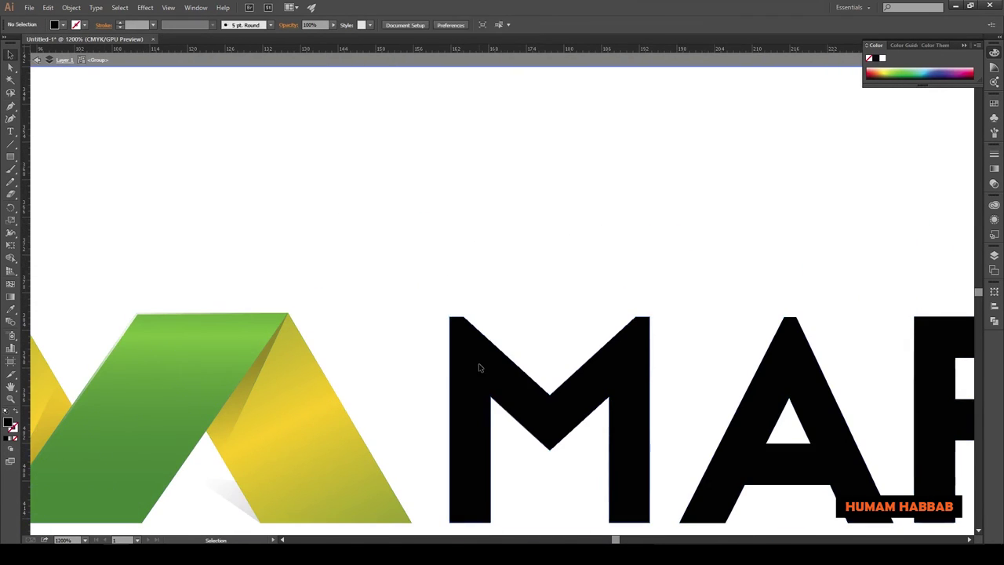
pyautogui.moveTo(448, 316); pyautogui.dragTo(338, 394)
pyautogui.hotkey('ctrl', '-')
pyautogui.hotkey('ctrl', 'shift', 'a')
pyautogui.hotkey('ctrl', '-')
pyautogui.press('Escape')
pyautogui.hotkey('ctrl', '-')
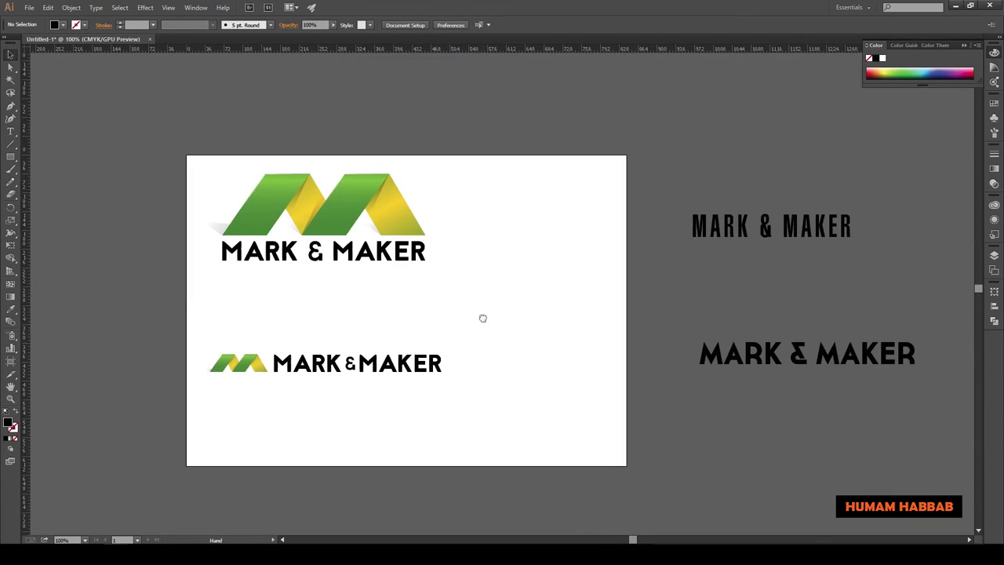
# Step: Gather the horizontal version and the Cassannet Bold text under the stacked logo and duplicate the artboard with its artwork
pyautogui.moveTo(325, 359); pyautogui.dragTo(287, 291)
pyautogui.moveTo(769, 363); pyautogui.dragTo(469, 362)
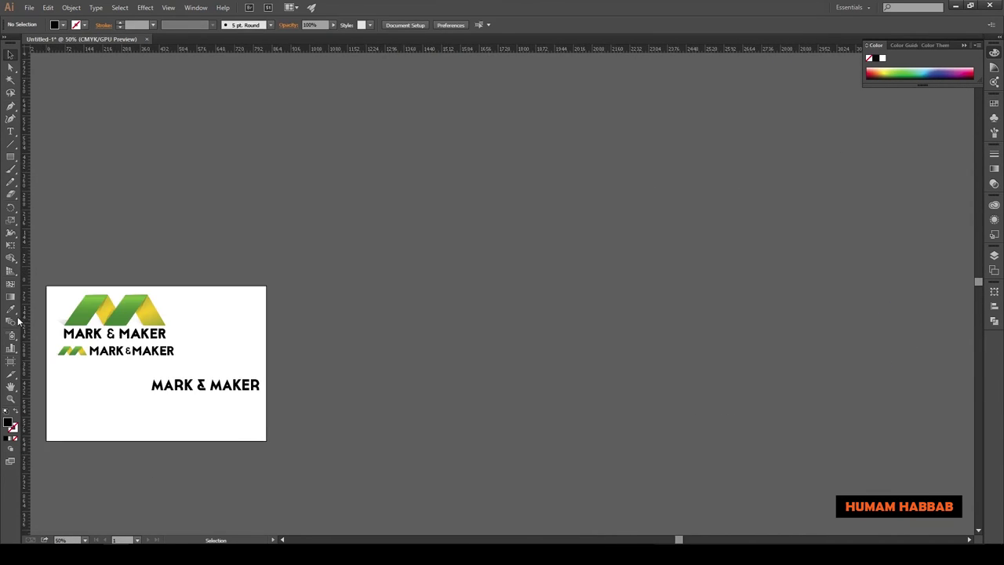
pyautogui.moveTo(181, 314); pyautogui.dragTo(429, 367)
pyautogui.hotkey('ctrl', '+')
pyautogui.hotkey('ctrl', '+')
pyautogui.hotkey('ctrl', '+')
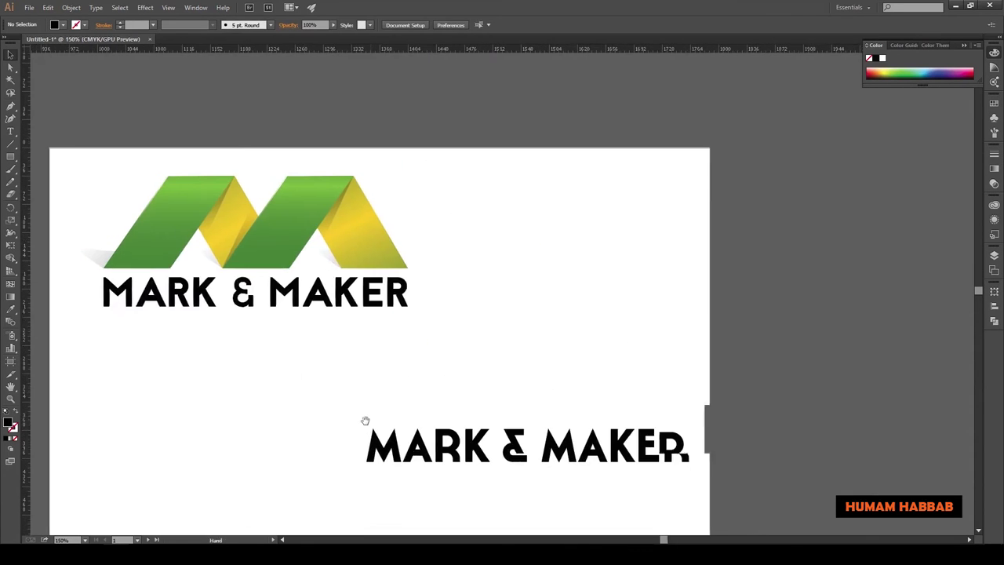
# Step: Delete the Jaapokki text on the copied artboard and convert the Cassannet Bold text to outlines below the mark
pyautogui.press('Delete')
pyautogui.click(411, 31)
pyautogui.rightClick(471, 449)
pyautogui.click(559, 397)
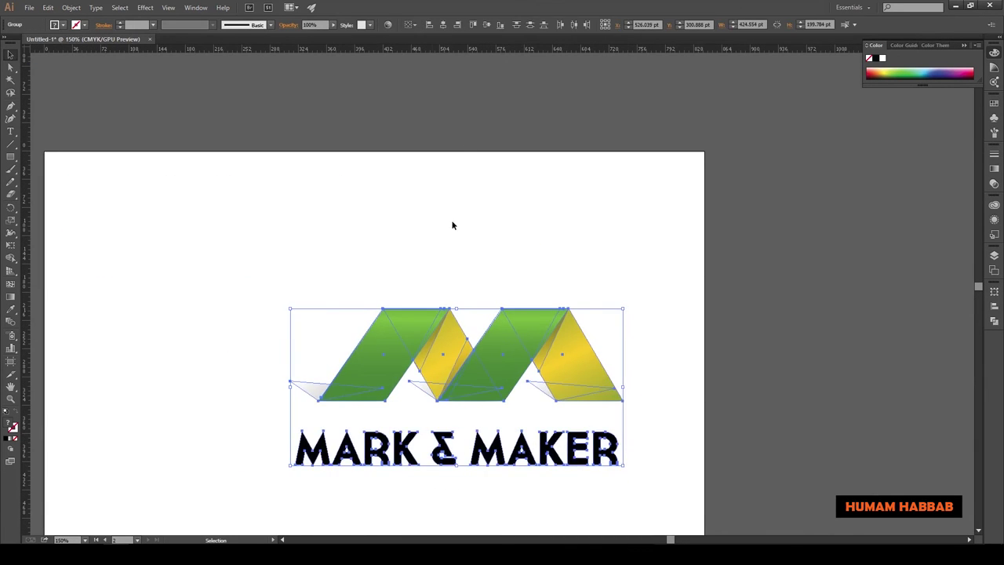
# Step: Scale the outlined Cassannet Bold text to the mark's width, about 388.21 pt, directly beneath the mark
pyautogui.moveTo(453, 222); pyautogui.dragTo(270, 321)
pyautogui.press('z')
pyautogui.click(336, 303)
pyautogui.press('v')
pyautogui.moveTo(444, 251); pyautogui.dragTo(451, 263)
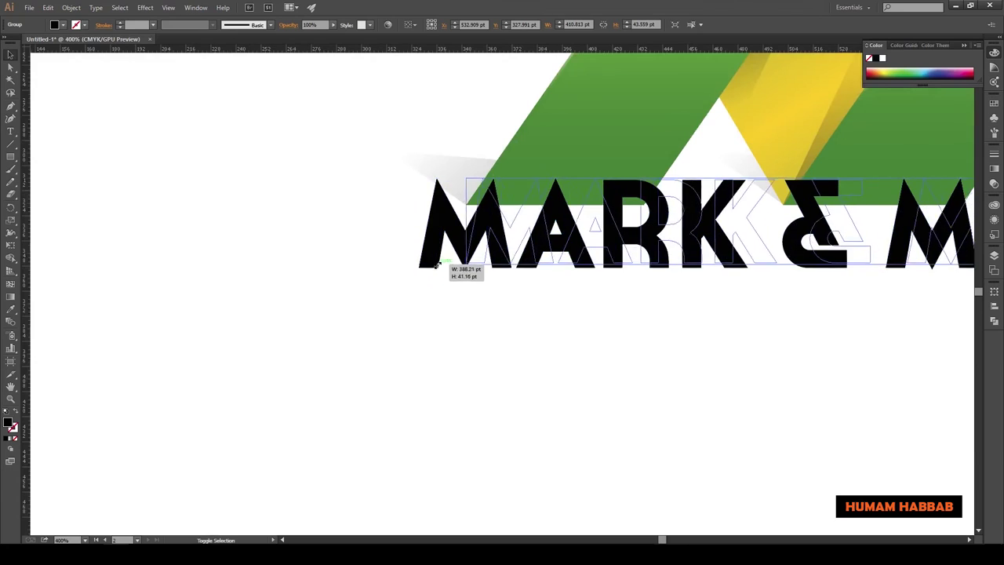
pyautogui.hotkey('ctrl', '1')
pyautogui.click(313, 342)
# Step: Center the mark and its new text on the copied artboard
pyautogui.hotkey('ctrl', 'a')
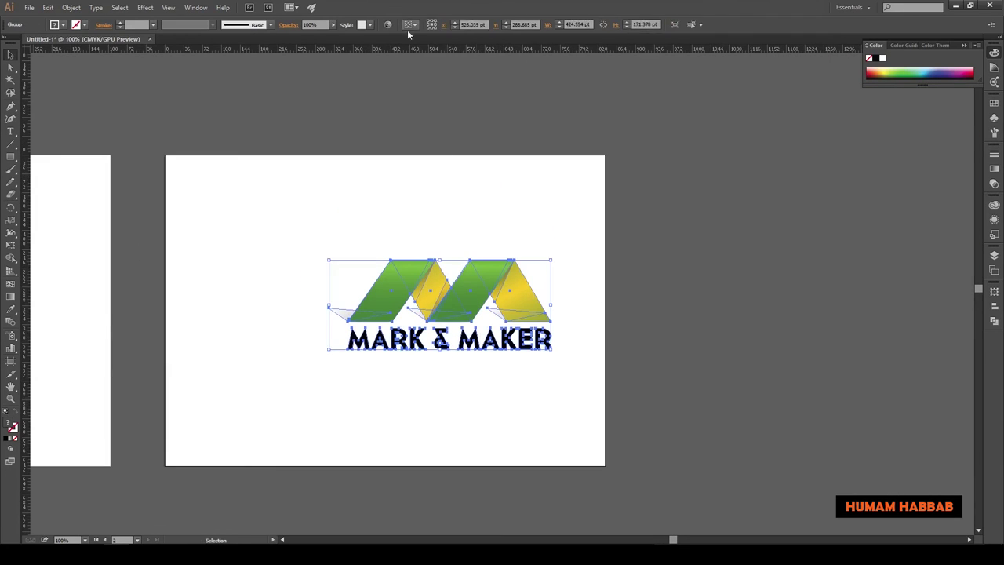
pyautogui.click(407, 29)
pyautogui.click(488, 287)
pyautogui.hotkey('ctrl', 'a')
pyautogui.click(409, 381)
pyautogui.scroll(2, 409, 380)
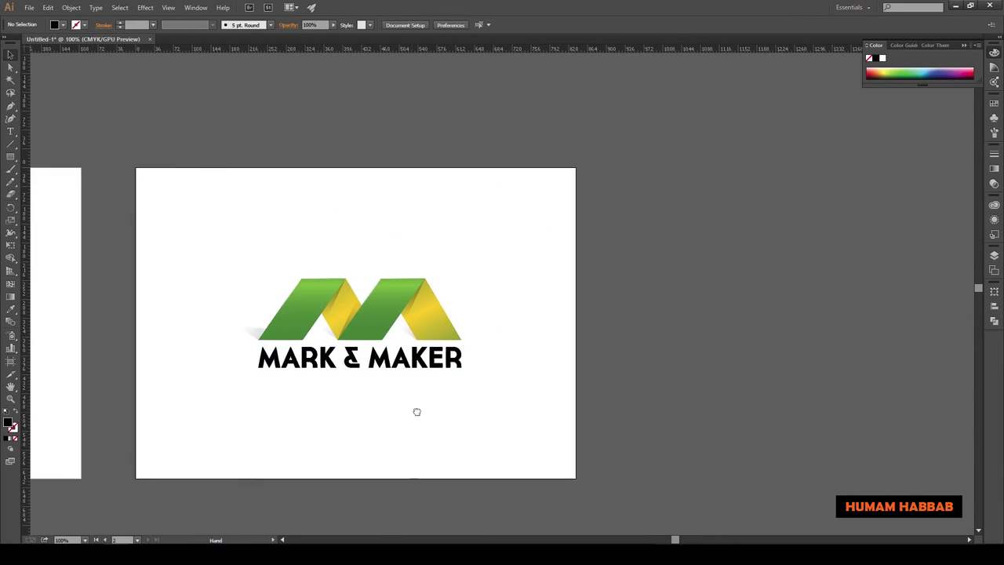
# Step: Delete the original artboard together with its logo versions
pyautogui.press('z')
pyautogui.keyDown('alt'); pyautogui.click(500, 363); pyautogui.keyUp('alt')
pyautogui.hotkey('ctrl', 'a')
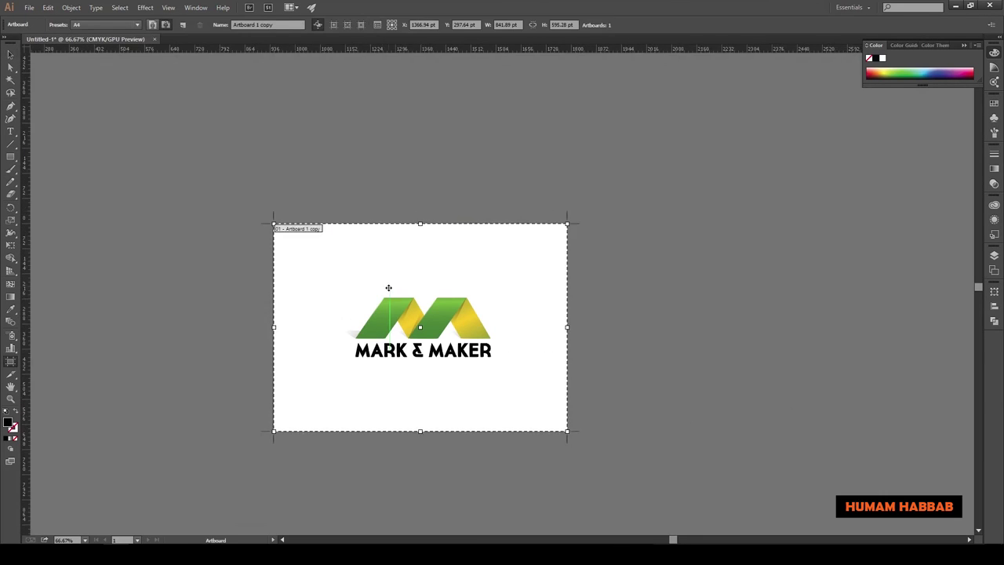
# Step: Place an 841.89 × 595.28 pt rectangle over the artboard behind the logo, filled with a white to light grey radial gradient
pyautogui.click(352, 272)
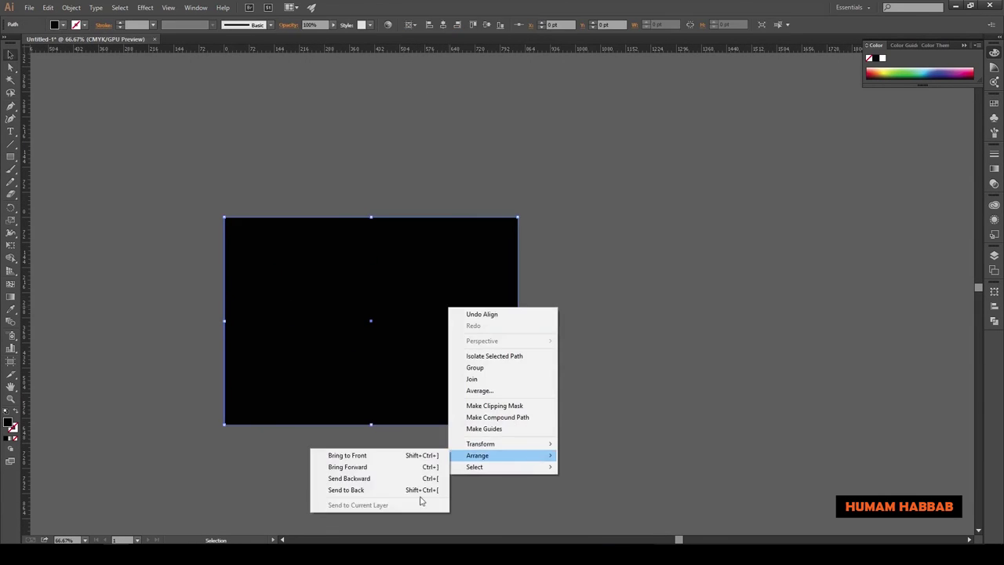
pyautogui.click(416, 489)
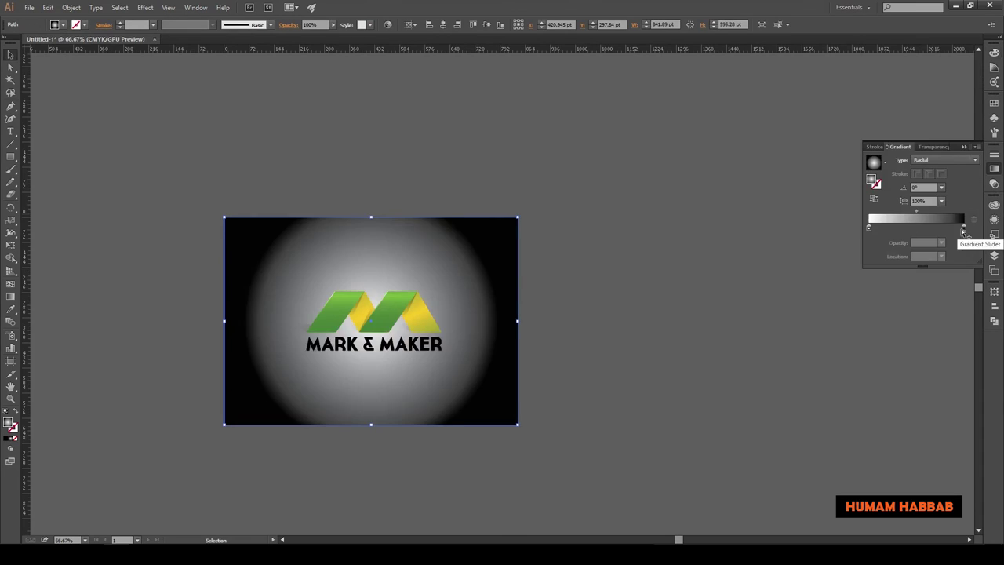
pyautogui.doubleClick(962, 227)
pyautogui.click(890, 307)
pyautogui.press('Escape')
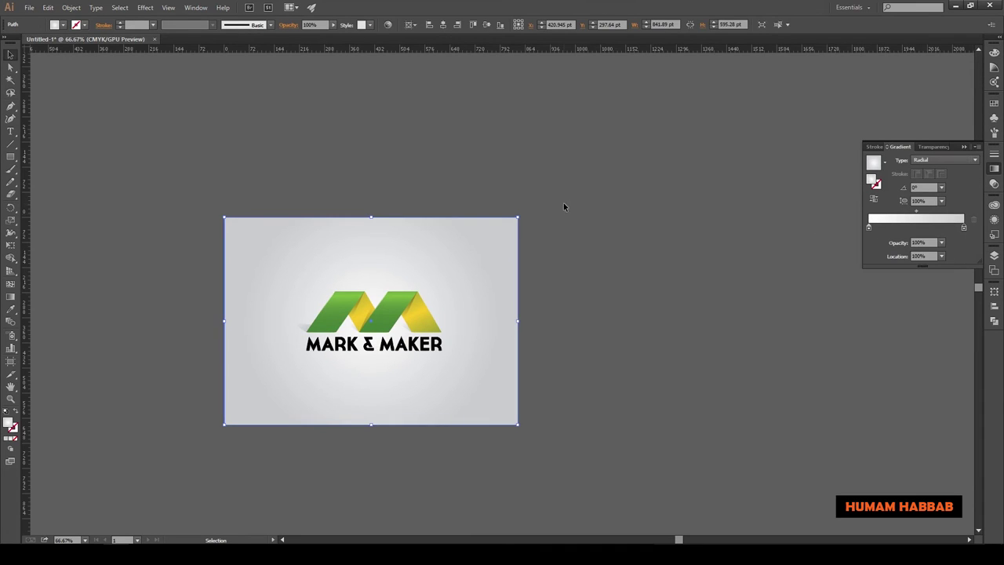
# Step: Extend the background's radial gradient beyond the artboard's edge
pyautogui.press('g')
pyautogui.moveTo(510, 322); pyautogui.dragTo(537, 322)
pyautogui.hotkey('ctrl', '1')
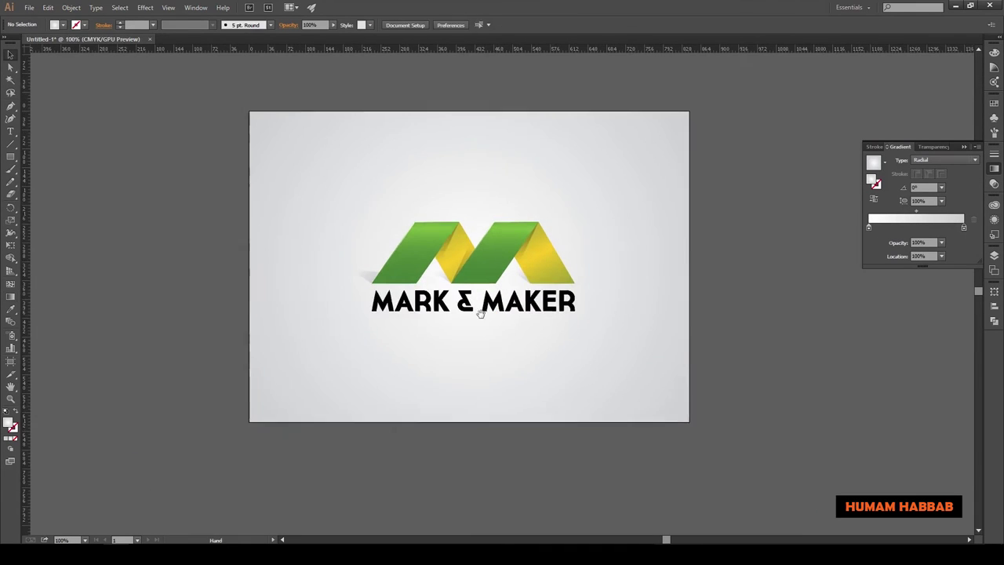
pyautogui.click(494, 271)
# Step: Save the document to the Desktop as the Illustrator file mark-and-maker.ai with the default options
pyautogui.hotkey('ctrl', 'shift', 's')
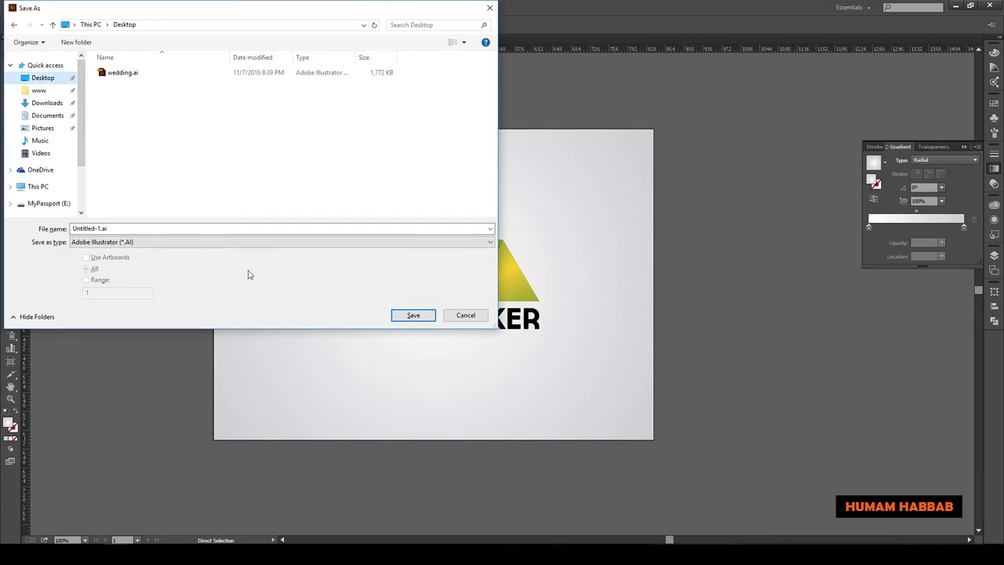
pyautogui.doubleClick(163, 229)
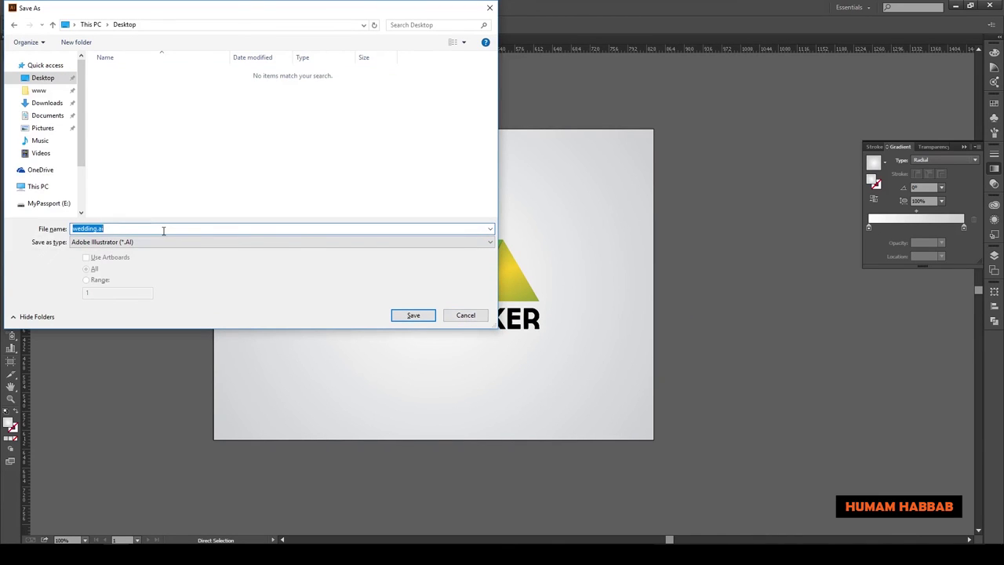
pyautogui.press('Return')
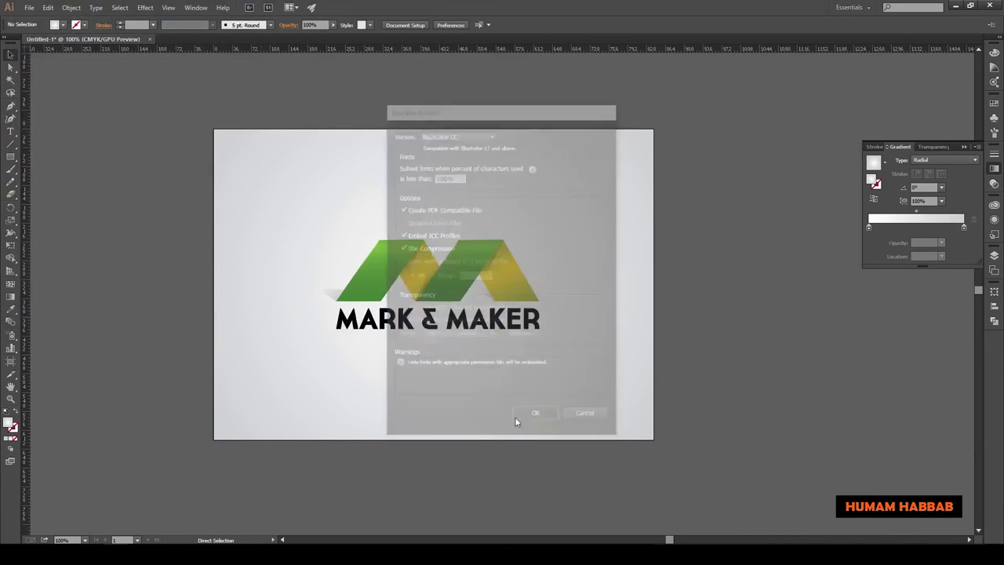
pyautogui.click(518, 416)
# Step: Duplicate the artboard with its logo but without the gradient background, and delete the shadows and fold shading from the copied mark
pyautogui.moveTo(515, 416); pyautogui.dragTo(369, 416)
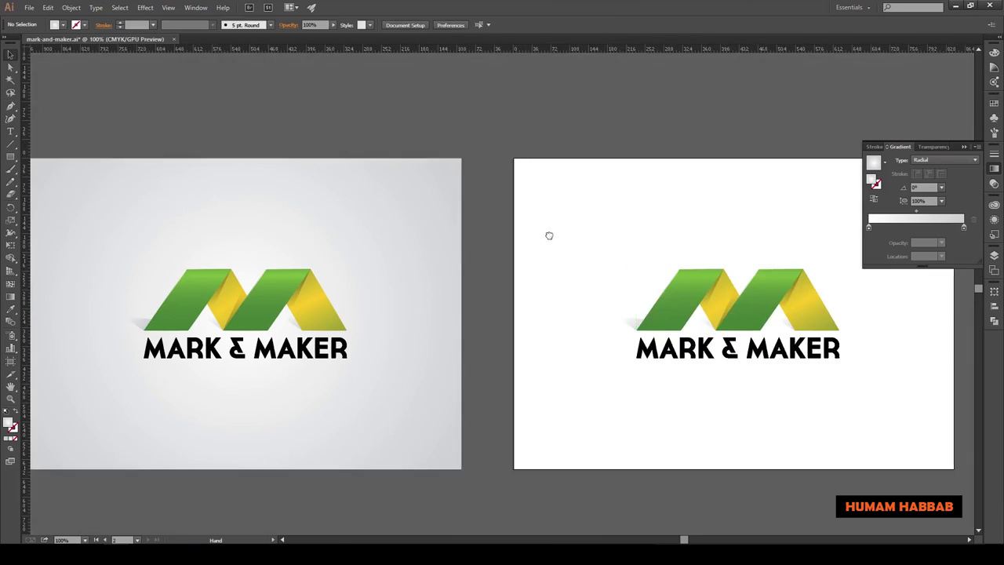
pyautogui.moveTo(549, 236); pyautogui.dragTo(372, 211)
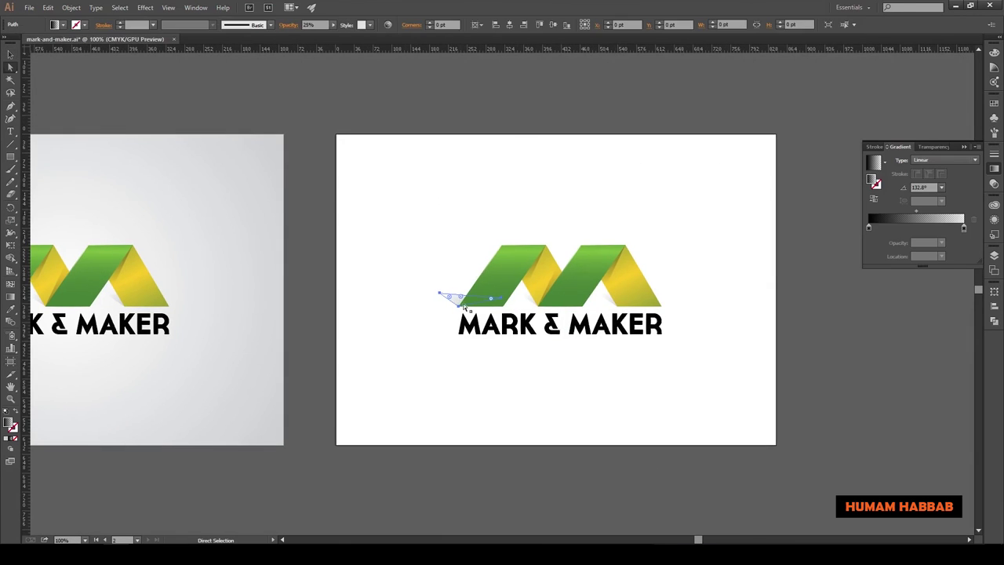
pyautogui.doubleClick(611, 271)
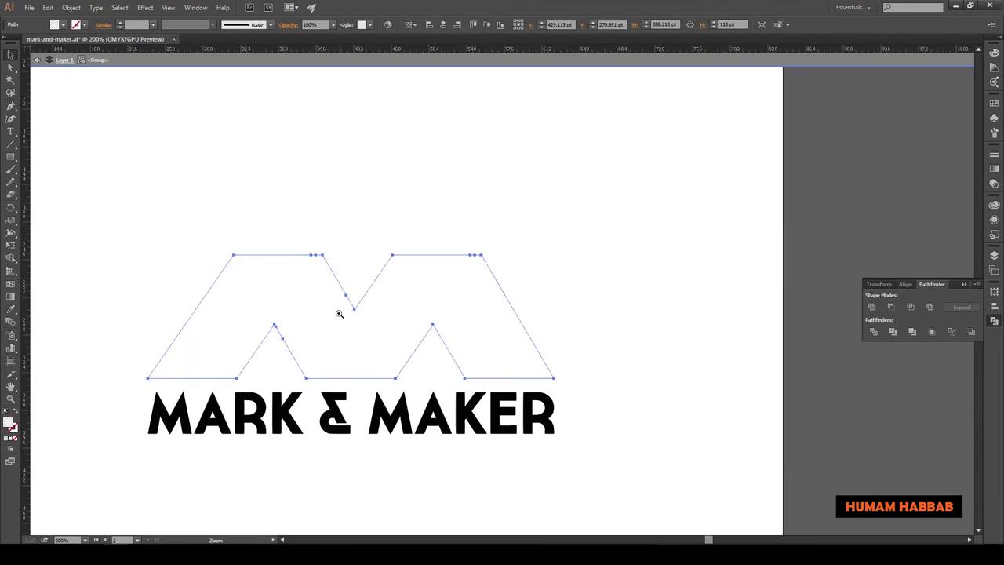
pyautogui.click(330, 324)
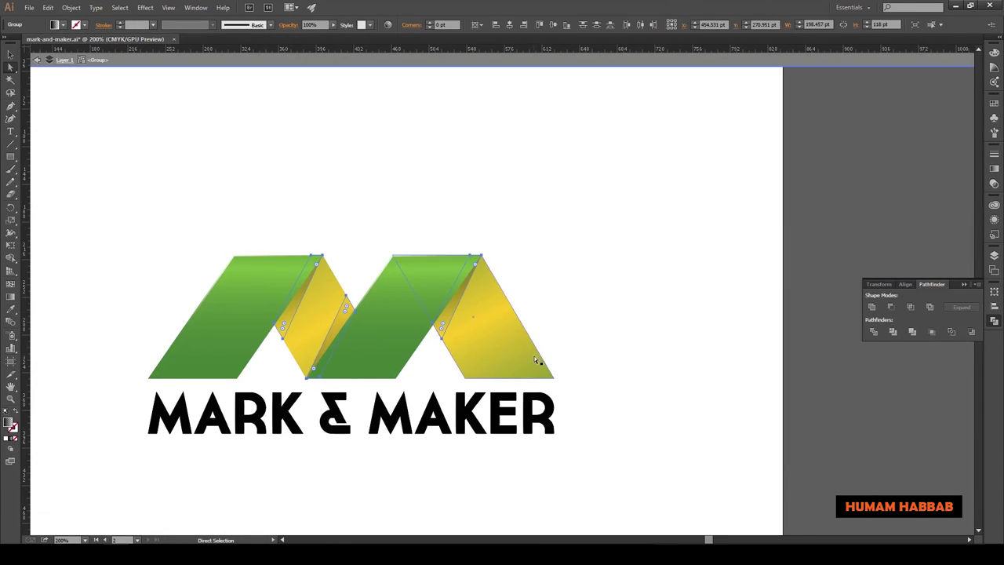
pyautogui.press('v')
pyautogui.hscroll(-2, 353, 267)
# Step: Fill both green bands of the copied mark with solid black
pyautogui.click(330, 307)
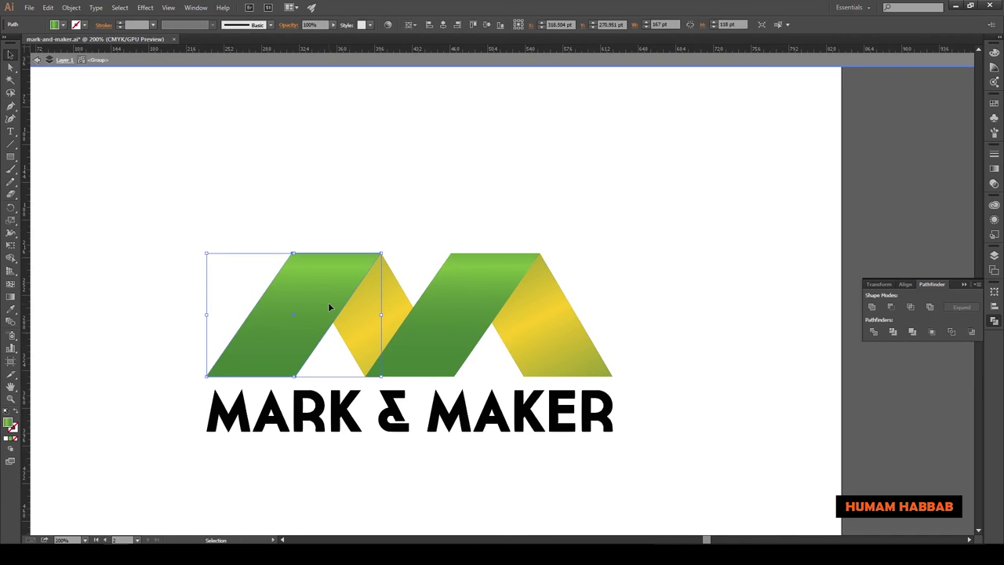
pyautogui.click(6, 437)
pyautogui.click(369, 299)
pyautogui.hotkey('ctrl', '+')
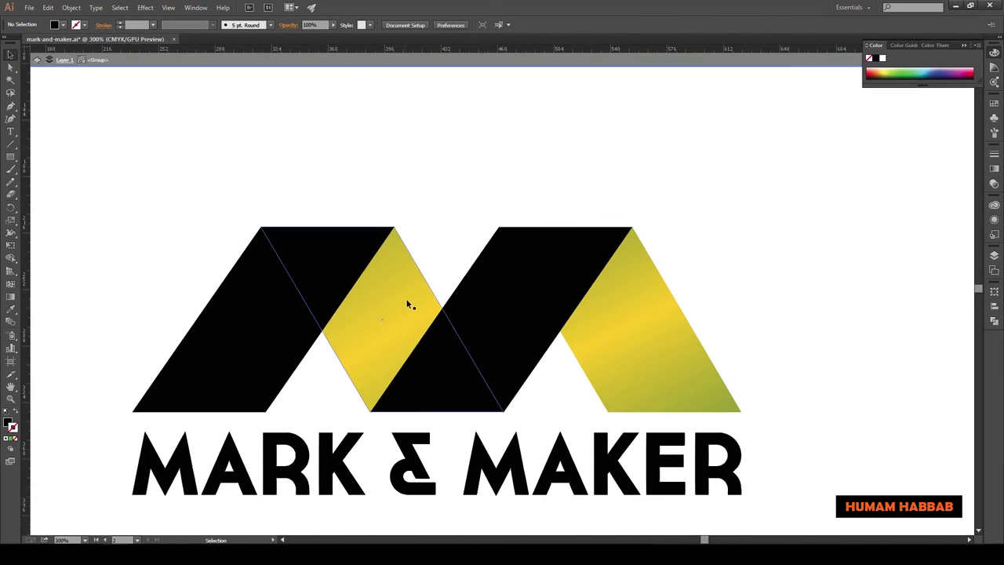
# Step: Trim away the part of the first yellow band that lies behind the left black band, using Pathfinder
pyautogui.press('Delete')
pyautogui.click(389, 278)
pyautogui.hotkey('shift', 'ctrl', 'F9')
pyautogui.press('a')
pyautogui.hotkey('ctrl', 'shift', 'a')
pyautogui.click(396, 287)
pyautogui.scroll(3, 403, 338)
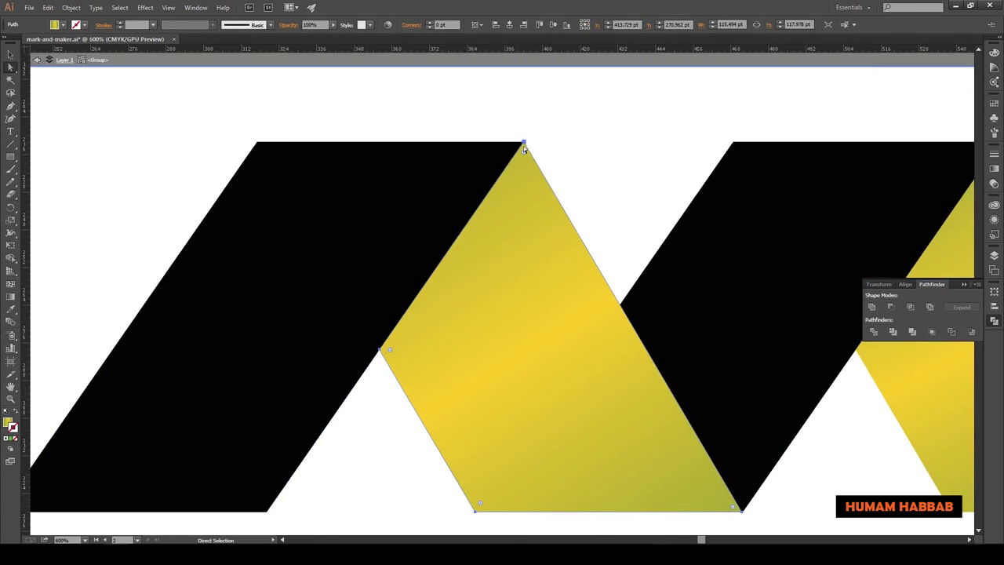
# Step: Give the trimmed first yellow band the black fill of the neighbouring bands and a 1 pt white stroke
pyautogui.press('i')
pyautogui.scroll(-3, 589, 148)
pyautogui.click(374, 341)
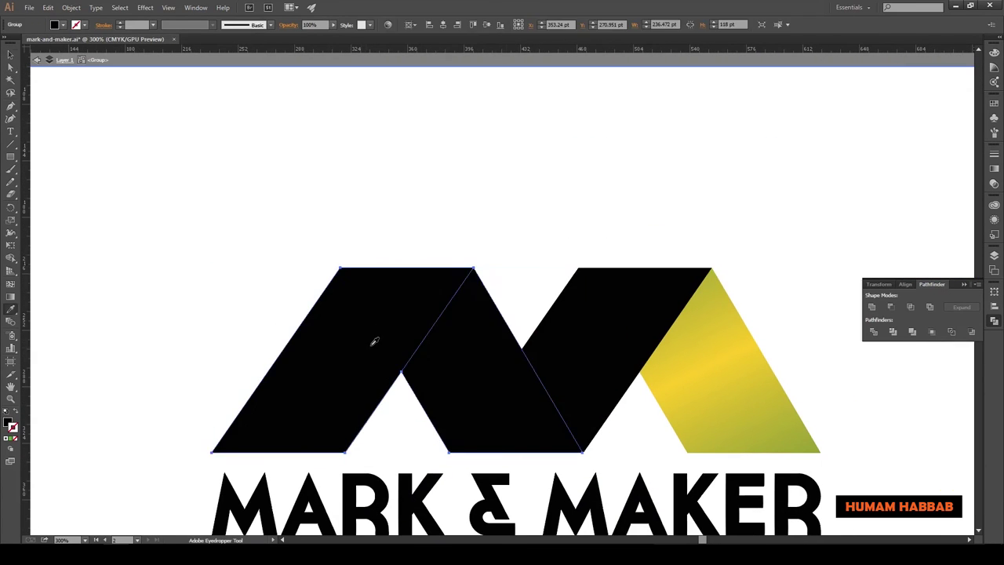
pyautogui.click(165, 348)
pyautogui.press('a')
pyautogui.click(104, 24)
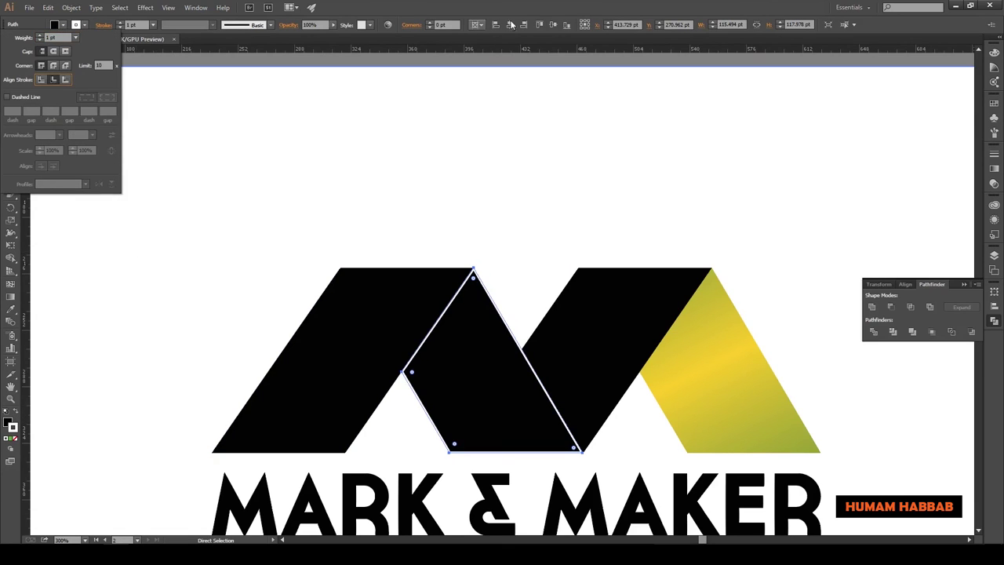
# Step: Isolate the middle band's group and reduce its white outline to an unfilled 2 pt line along the first fold
pyautogui.moveTo(218, 246); pyautogui.dragTo(200, 242)
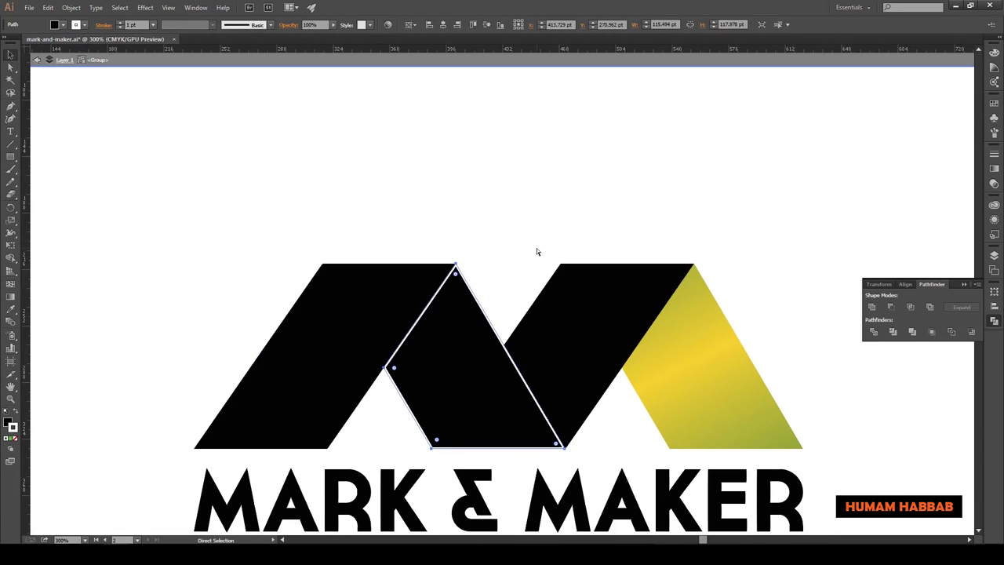
pyautogui.press('v')
pyautogui.doubleClick(455, 365)
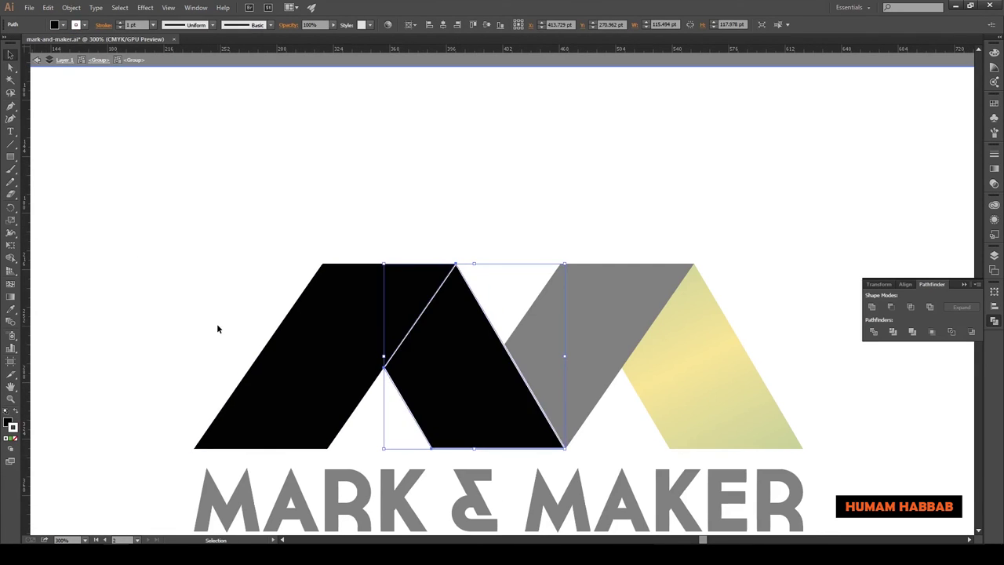
pyautogui.press('F6')
pyautogui.click(567, 455)
pyautogui.click(419, 316)
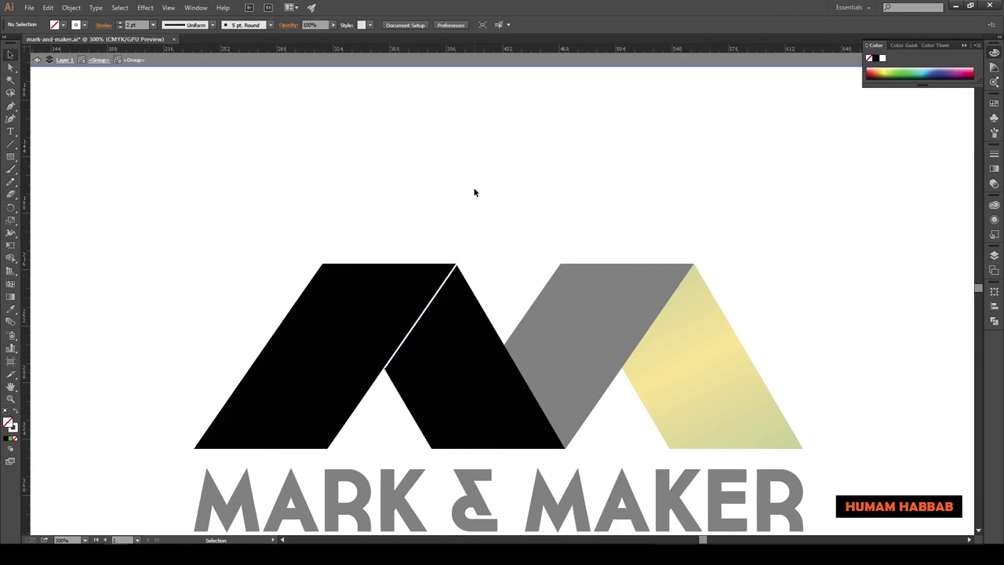
# Step: Clear the left black band out of the way and extend the white fold line's lower end by 3.14 pt horizontally and 4.66 pt downwards
pyautogui.press('a')
pyautogui.click(385, 368)
pyautogui.hotkey('ctrl', '+')
pyautogui.hotkey('ctrl', '+')
pyautogui.hotkey('ctrl', '+')
pyautogui.hotkey('ctrl', '+')
pyautogui.hotkey('ctrl', '+')
pyautogui.press('p')
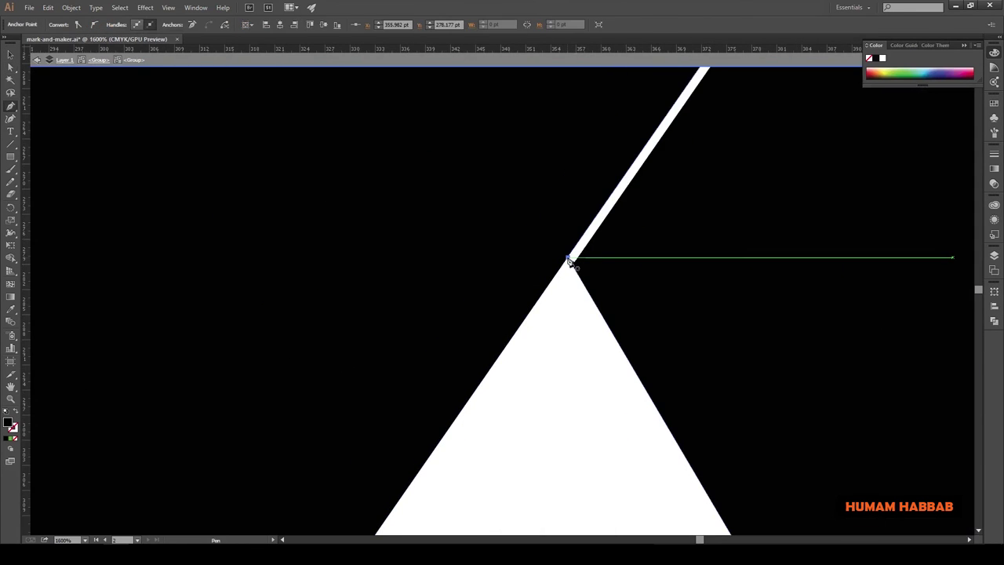
pyautogui.press('v')
pyautogui.hotkey('ctrl', '-')
pyautogui.hotkey('ctrl', '-')
pyautogui.hotkey('ctrl', '-')
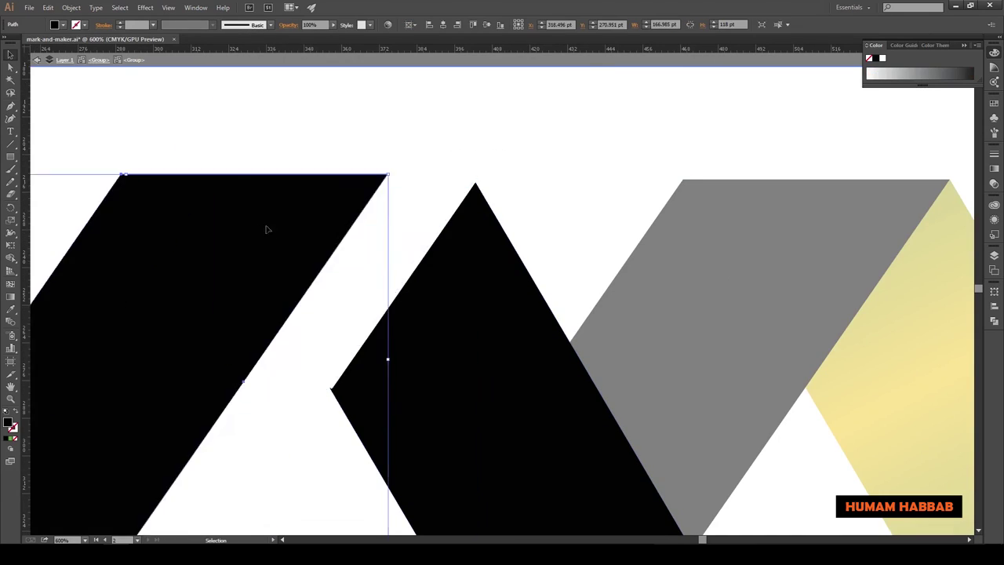
pyautogui.press('Delete')
pyautogui.press('a')
pyautogui.click(328, 392)
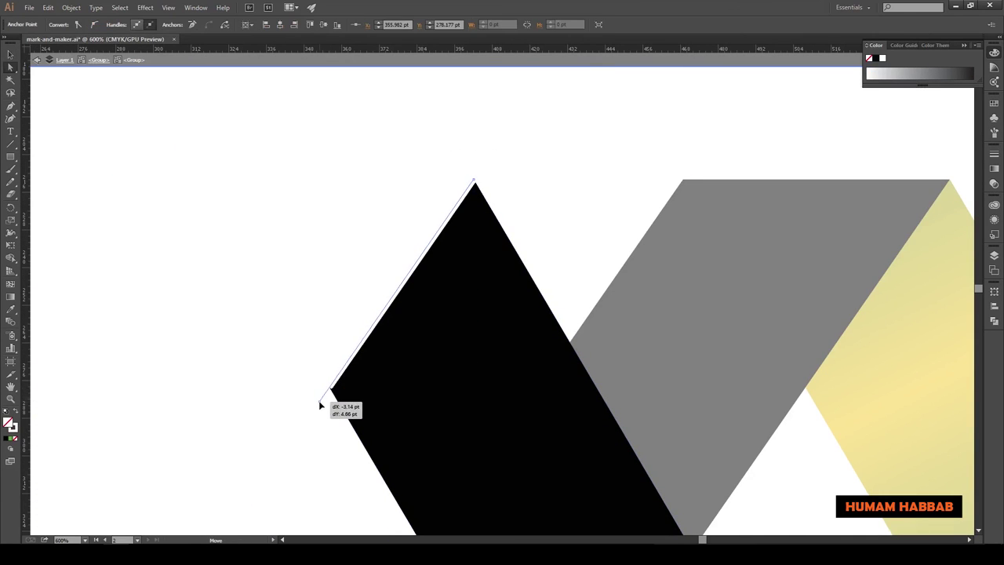
# Step: Set the white fold line's stroke to 3 pt and restore the left black band
pyautogui.press('v')
pyautogui.hotkey('ctrl', '-')
pyautogui.hotkey('ctrl', '-')
pyautogui.hotkey('ctrl', '-')
pyautogui.hotkey('ctrl', 'z')
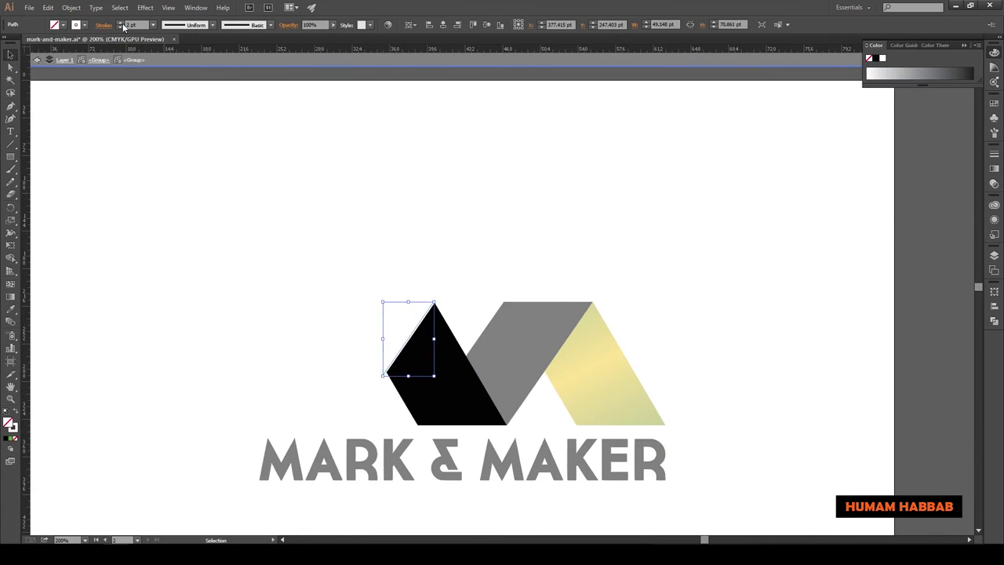
pyautogui.hotkey('ctrl', 'z')
# Step: Copy the white fold line across the middle band towards the second fold and exit the isolated group
pyautogui.hotkey('ctrl', '+')
pyautogui.hotkey('ctrl', '+')
pyautogui.hotkey('ctrl', 'shift', 'a')
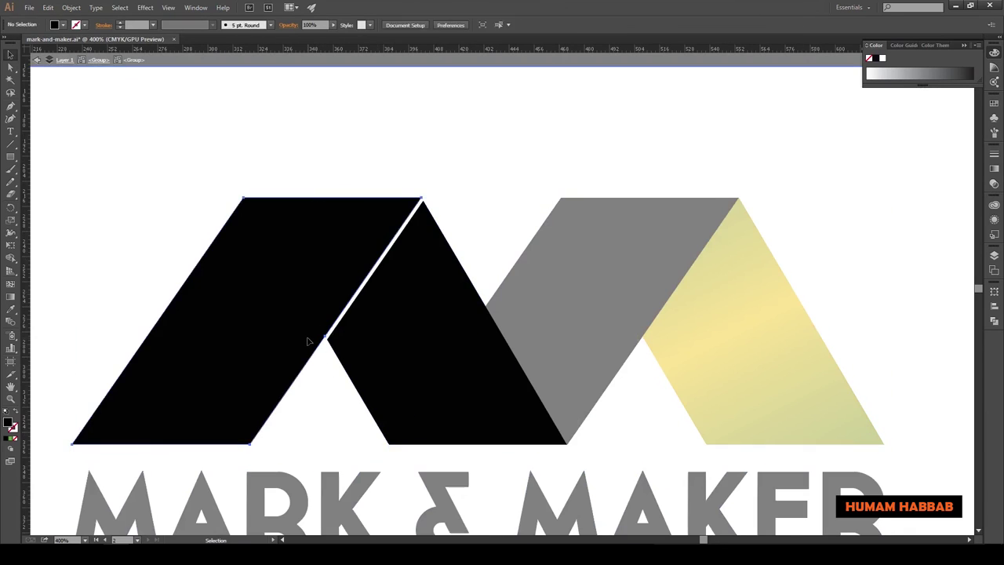
pyautogui.hotkey('ctrl', 'shift', 'z')
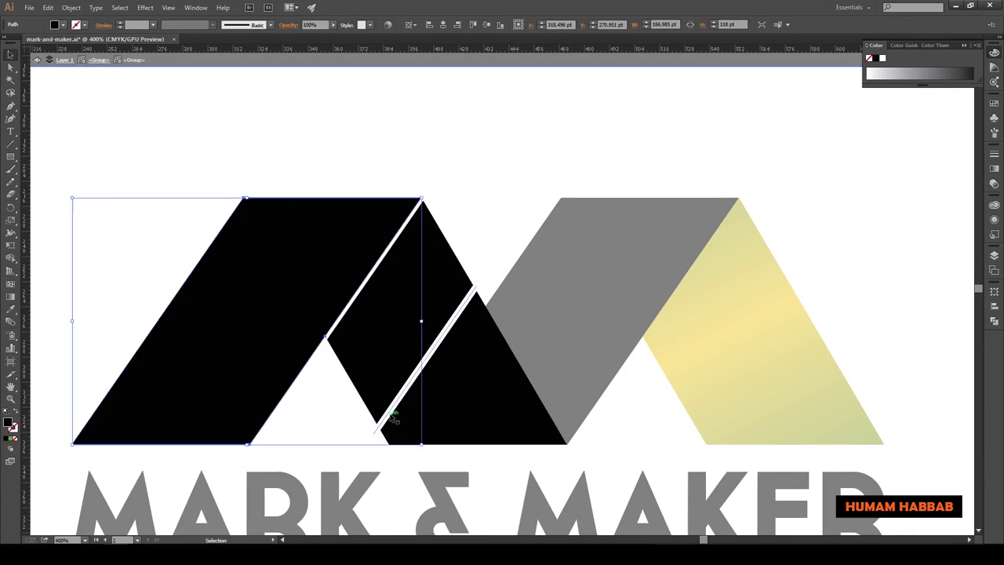
pyautogui.click(340, 408)
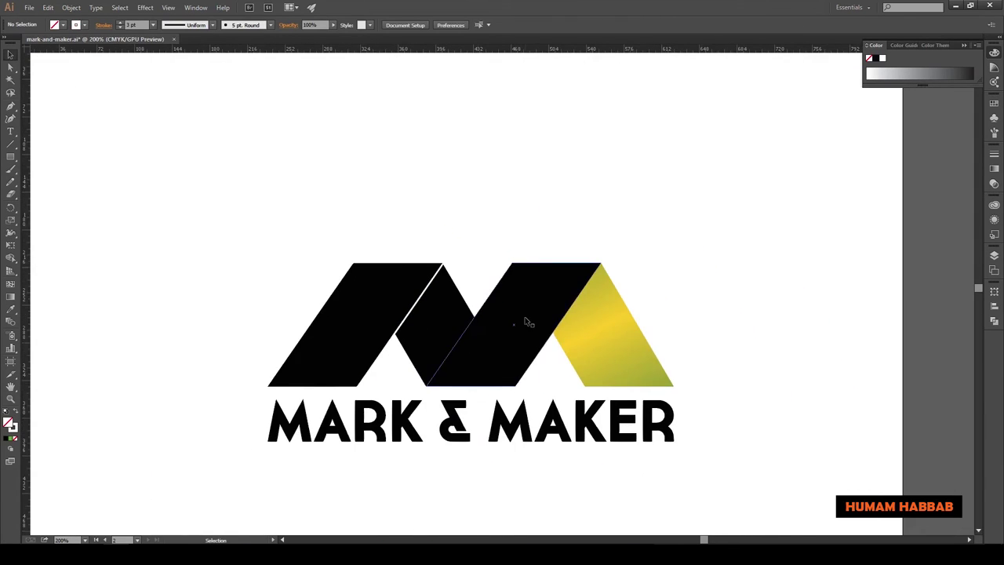
# Step: Trim the middle band where it passes behind the second large black band, and fill the last yellow band black
pyautogui.hotkey('ctrl', '+')
pyautogui.hotkey('ctrl', '+')
pyautogui.click(482, 365)
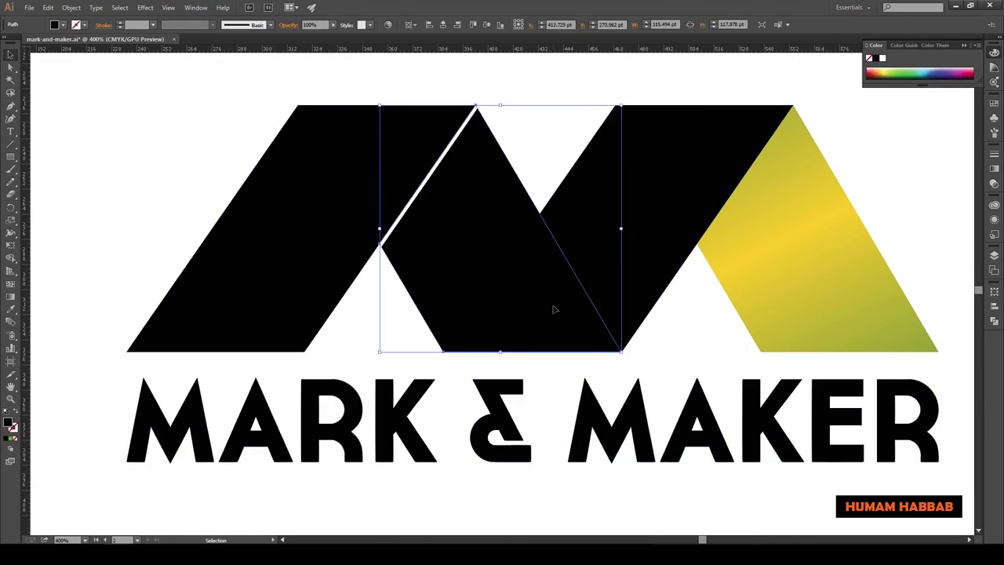
pyautogui.hotkey('ctrl', 'shift', 'F9')
pyautogui.press('a')
pyautogui.hotkey('ctrl', 'shift', 'a')
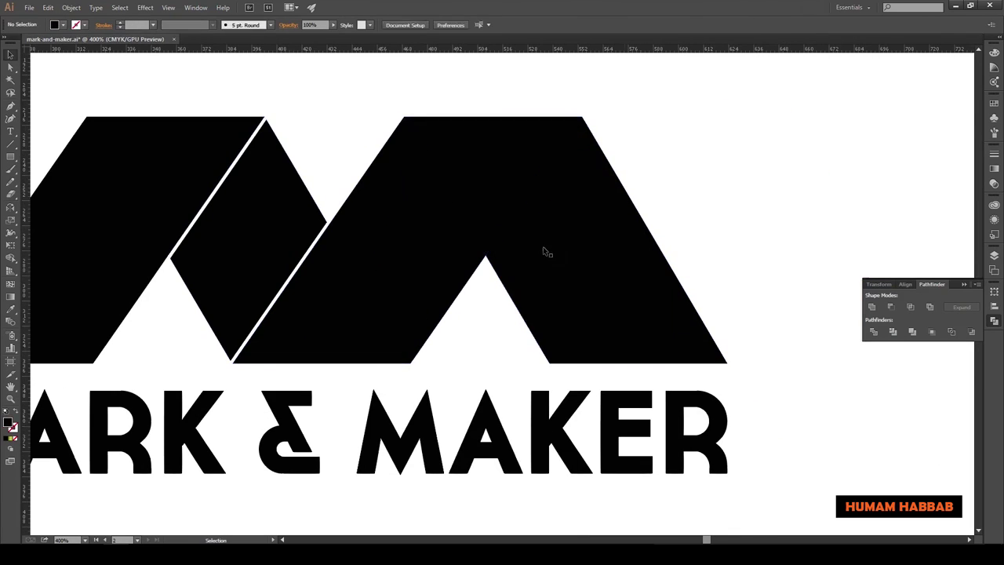
# Step: Add an unfilled 1 pt white line along the last fold, on the inner slanted edge of the trimmed last band
pyautogui.click(374, 318)
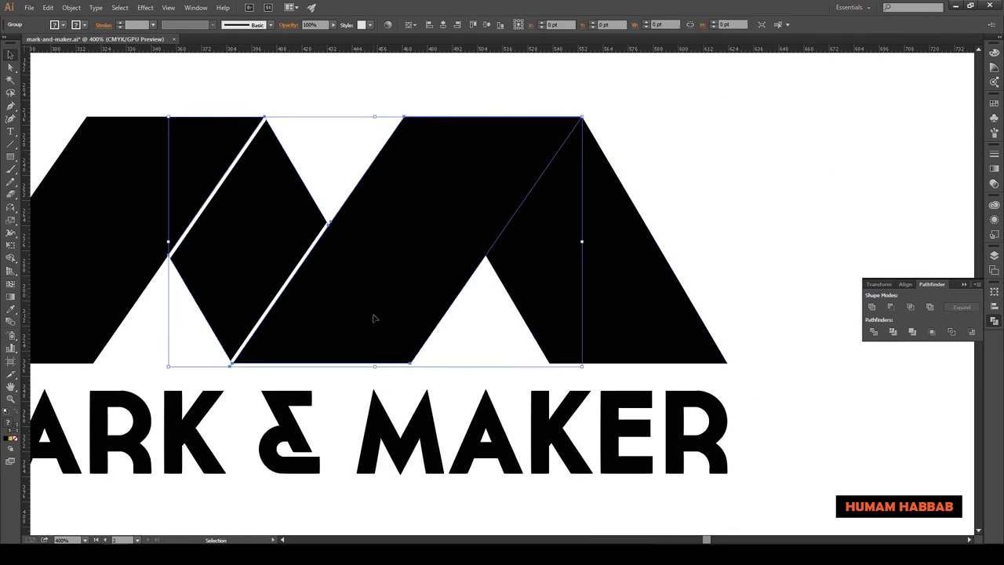
pyautogui.click(416, 311)
pyautogui.press('a')
pyautogui.click(594, 279)
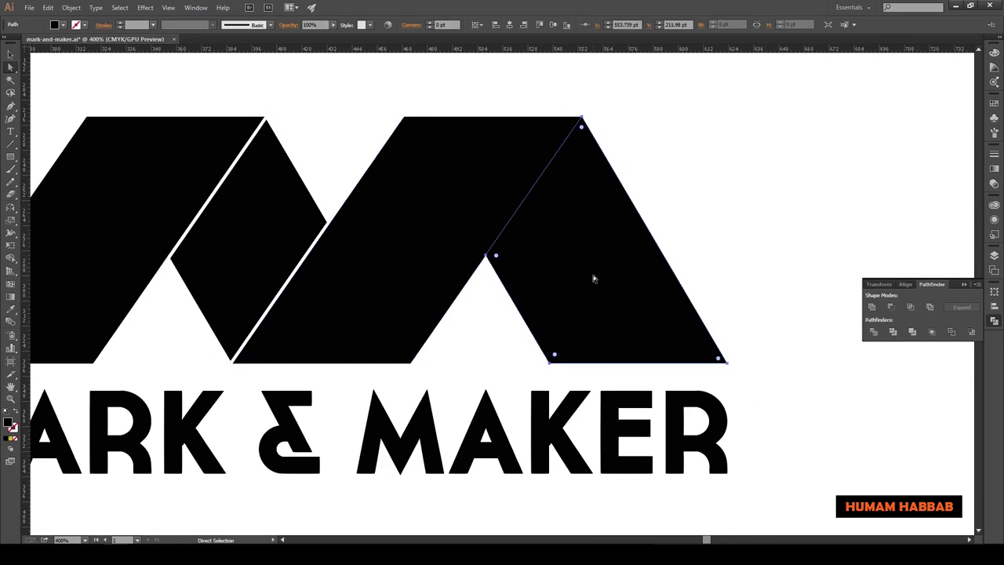
pyautogui.press('a')
pyautogui.click(736, 387)
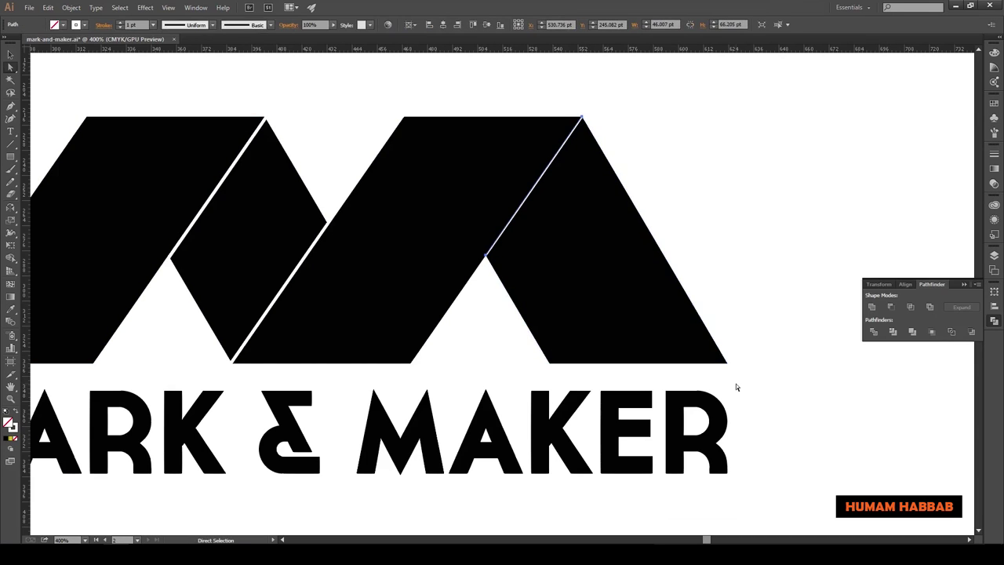
# Step: Expand the mark's white fold lines into filled shapes
pyautogui.hotkey('ctrl', 'a')
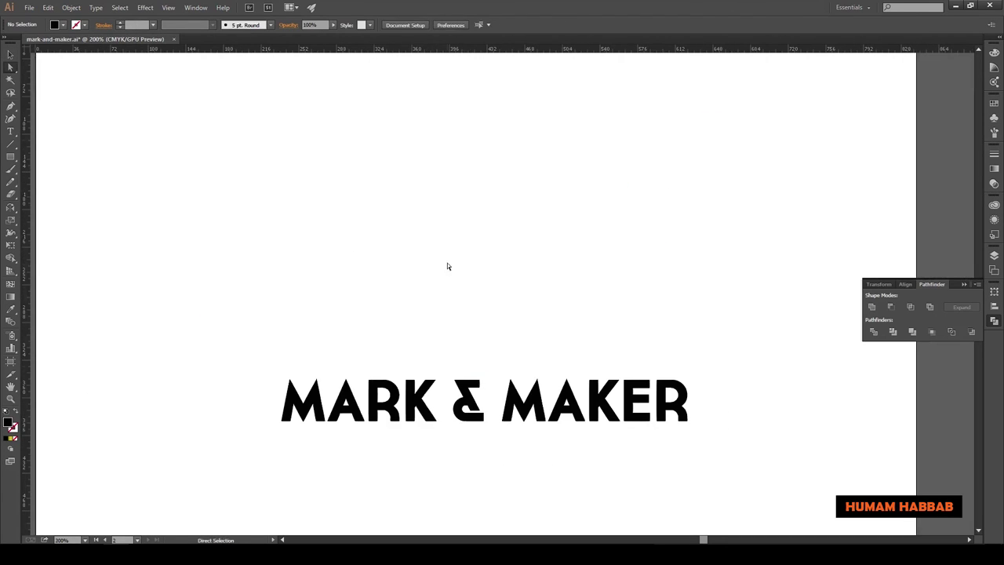
pyautogui.click(71, 7)
pyautogui.click(101, 132)
pyautogui.hotkey('ctrl', 'z')
pyautogui.press('v')
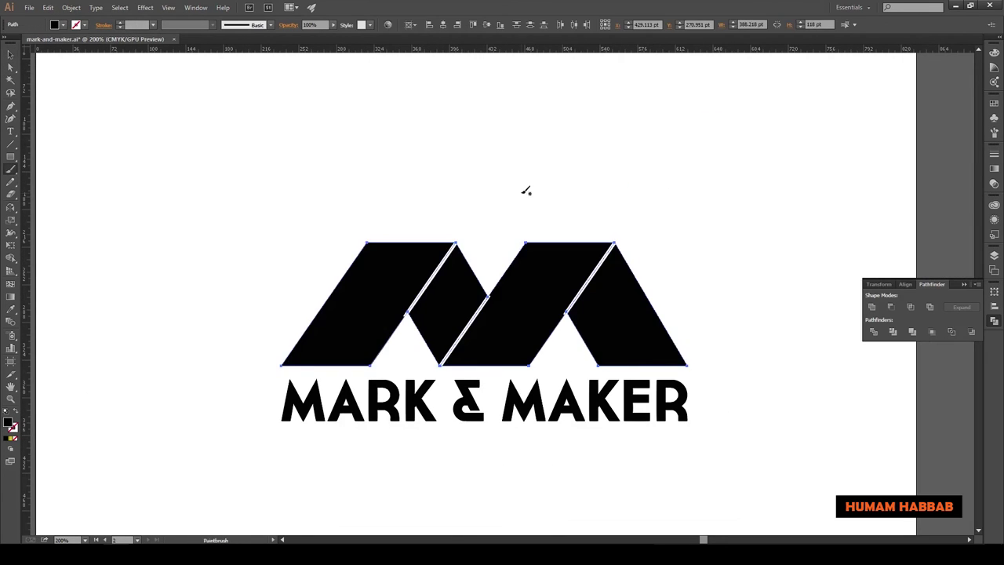
pyautogui.hotkey('ctrl', 'a')
pyautogui.hotkey('ctrl', '=')
pyautogui.hotkey('ctrl', '=')
pyautogui.hotkey('ctrl', '=')
# Step: Delete the expanded white line shapes at the three folds, leaving narrow gaps between the black bands
pyautogui.click(589, 253)
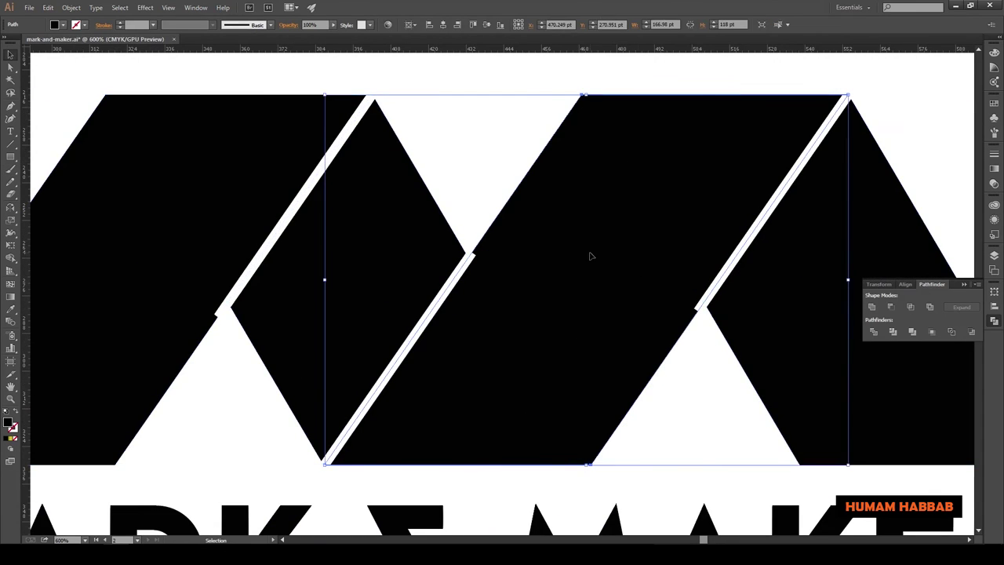
pyautogui.click(699, 309)
pyautogui.keyDown('shift'); pyautogui.click(699, 309); pyautogui.keyUp('shift')
pyautogui.press('a')
pyautogui.click(704, 309)
pyautogui.hotkey('ctrl', 'shift', 'a')
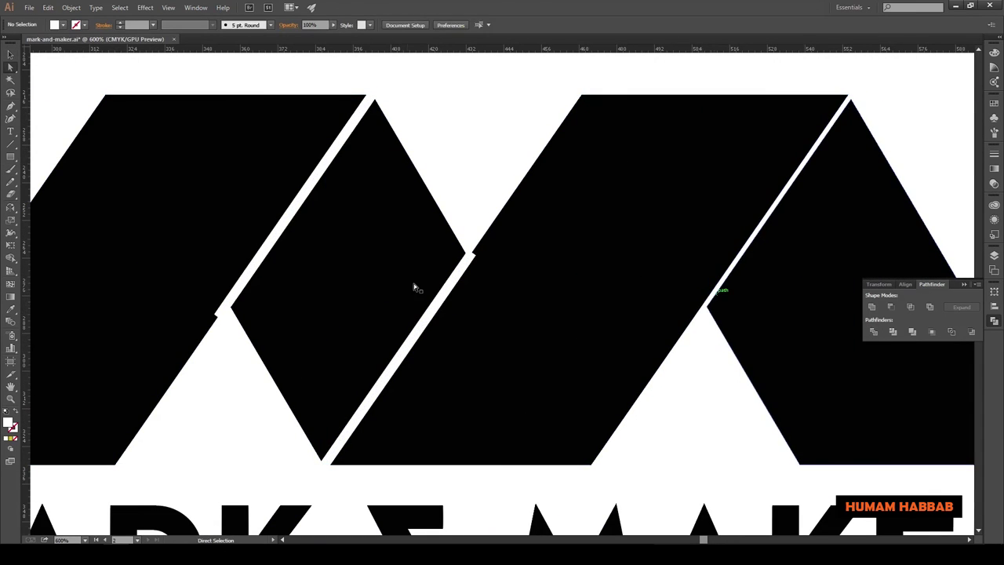
pyautogui.keyDown('ctrl'); pyautogui.click(471, 258); pyautogui.keyUp('ctrl')
pyautogui.hotkey('ctrl', 'shift', 'a')
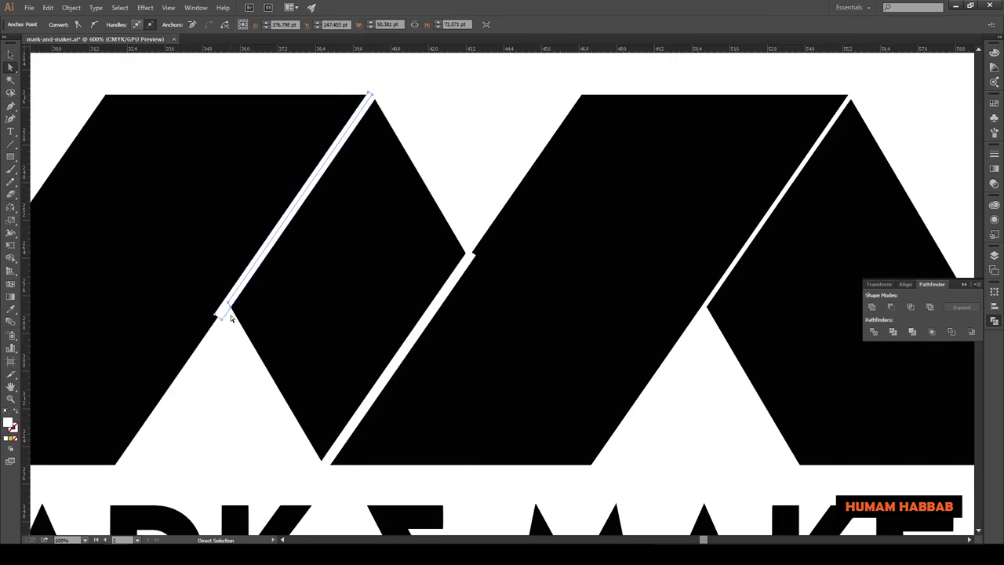
# Step: Check the black mark's paths in outline view and save the document
pyautogui.hotkey('ctrl', 'y')
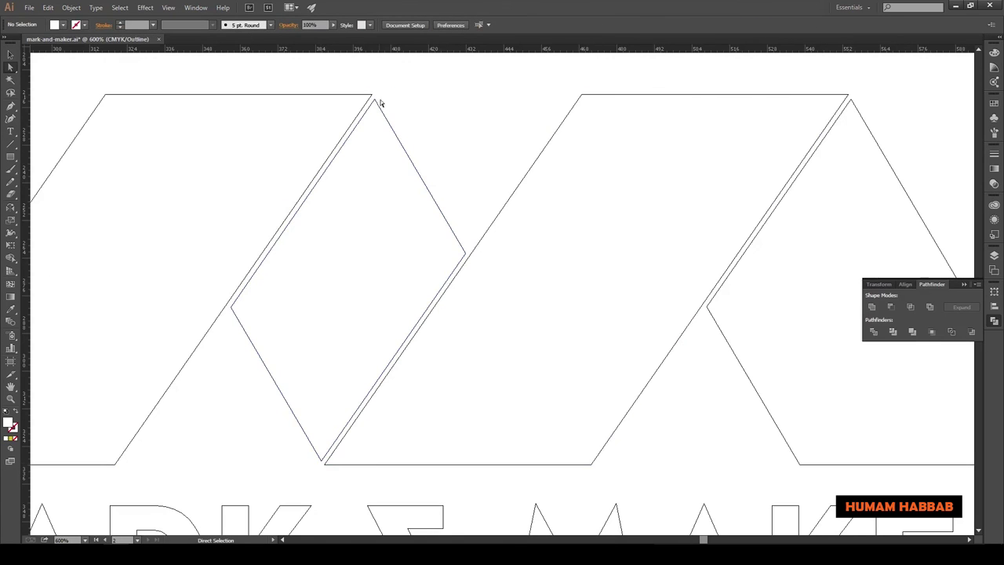
pyautogui.hotkey('ctrl', 'y')
pyautogui.hotkey('ctrl', '-')
pyautogui.hotkey('ctrl', '-')
pyautogui.hotkey('ctrl', '-')
pyautogui.hotkey('ctrl', '-')
pyautogui.press('z')
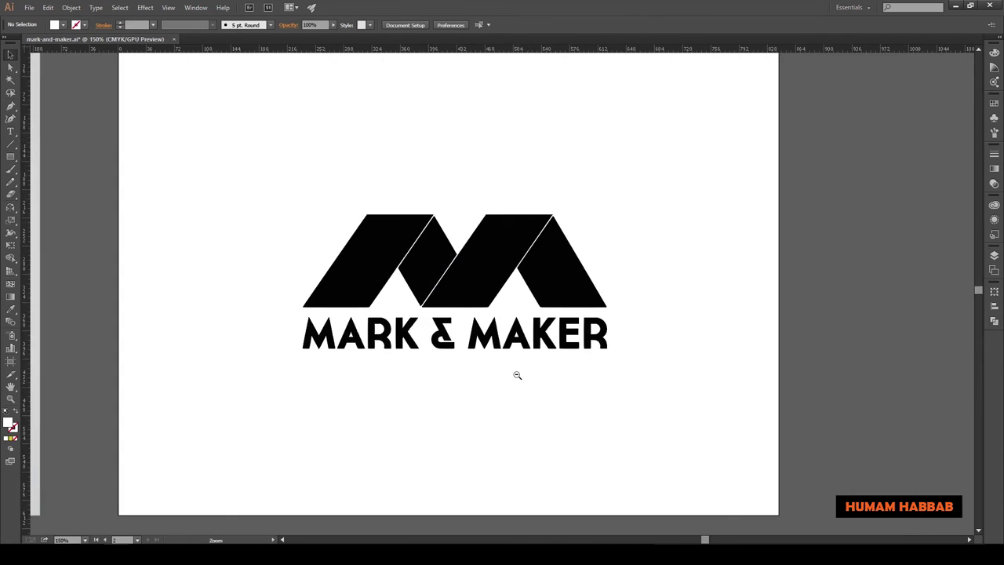
pyautogui.moveTo(518, 377); pyautogui.dragTo(549, 366)
pyautogui.hotkey('ctrl', '0')
pyautogui.hotkey('ctrl', 'alt', '0')
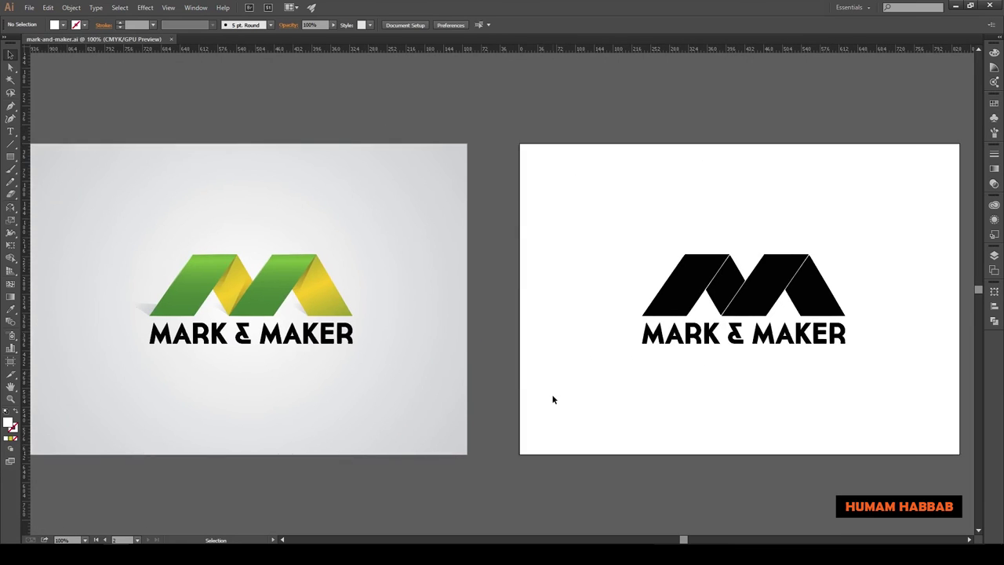